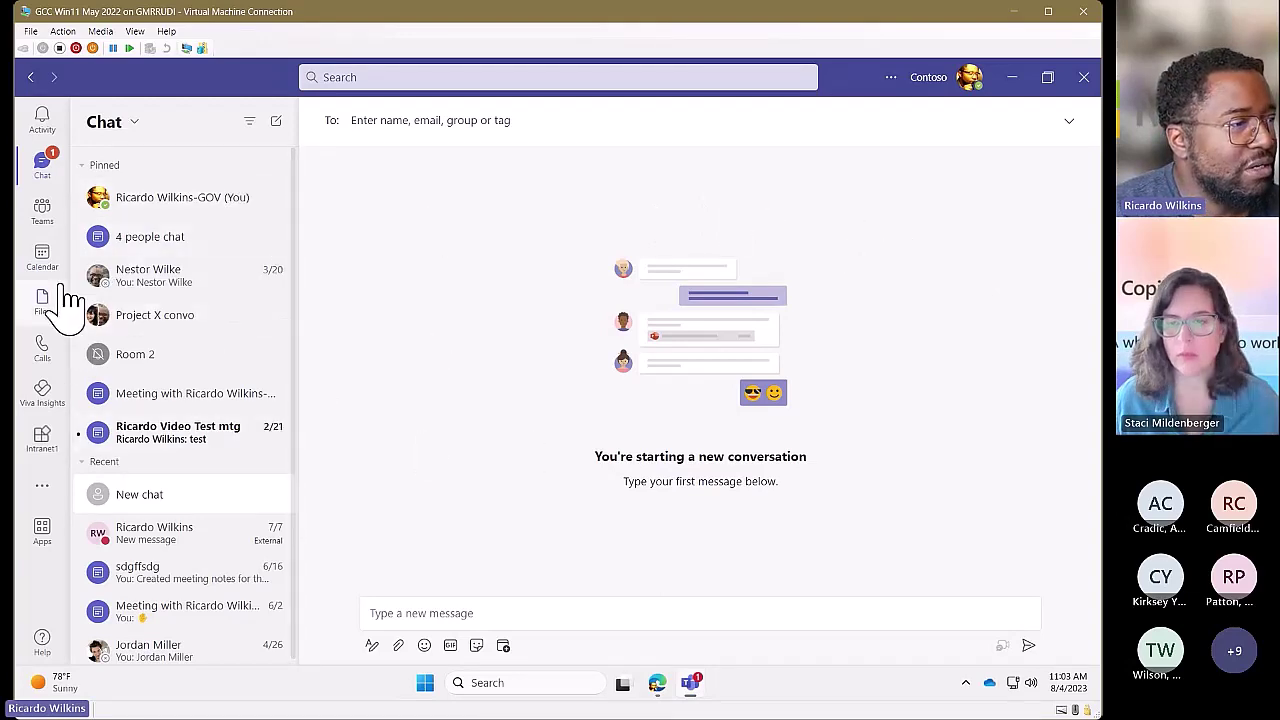
- Open the calendar and bring up the options for starting an instant meeting
{"action": "left_click", "coordinate": [48, 266]}
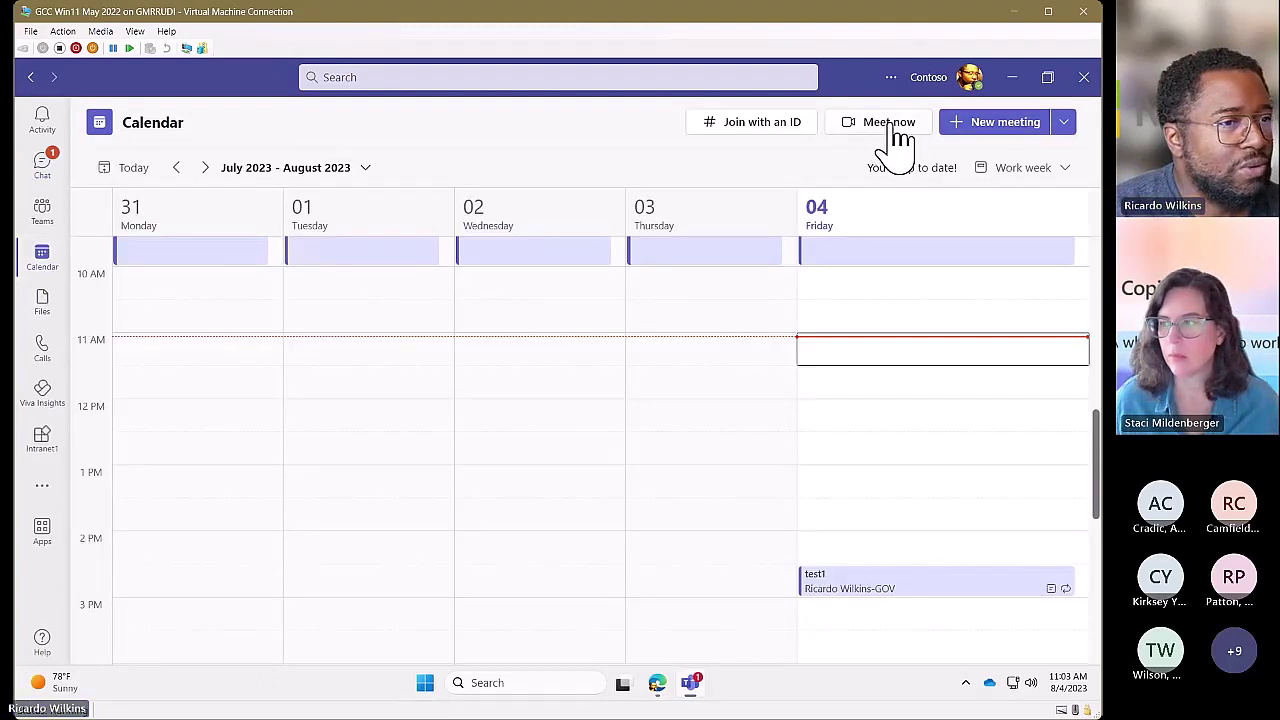
{"action": "left_click", "coordinate": [895, 124]}
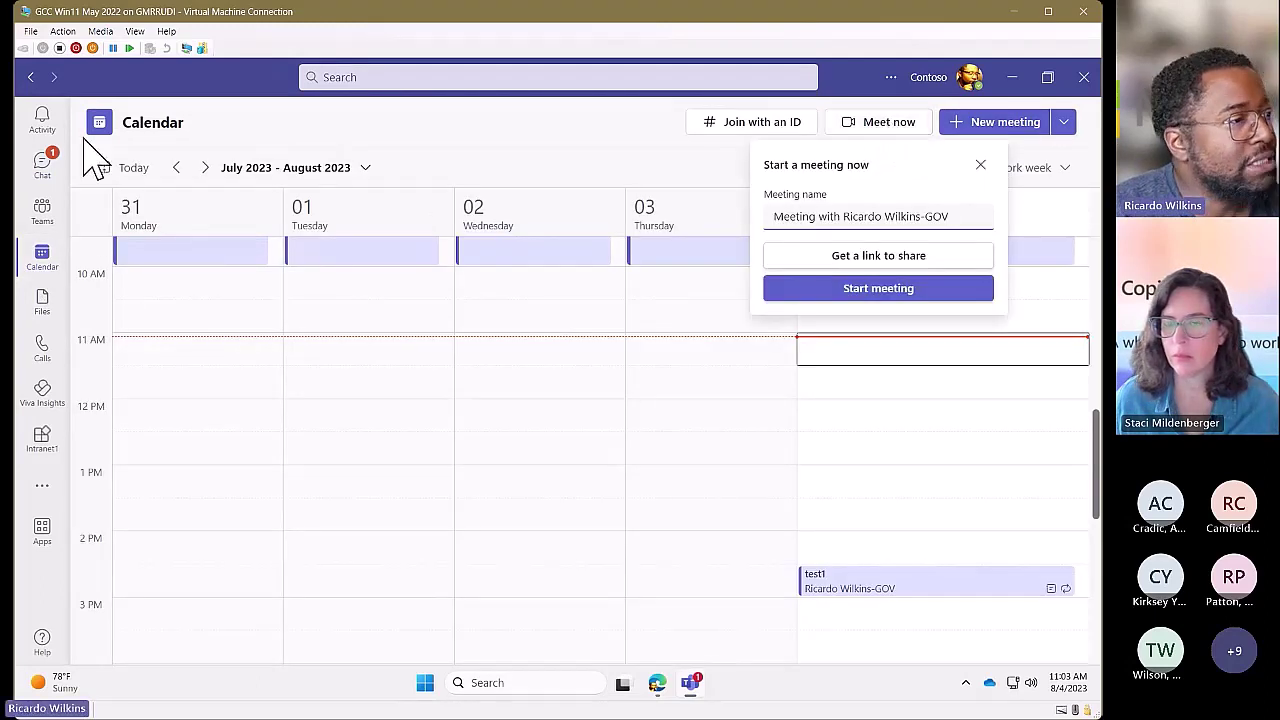
- Examine the Devices settings from audio through noise suppression, high fidelity music mode and camera, and close the settings
{"action": "left_click", "coordinate": [891, 77]}
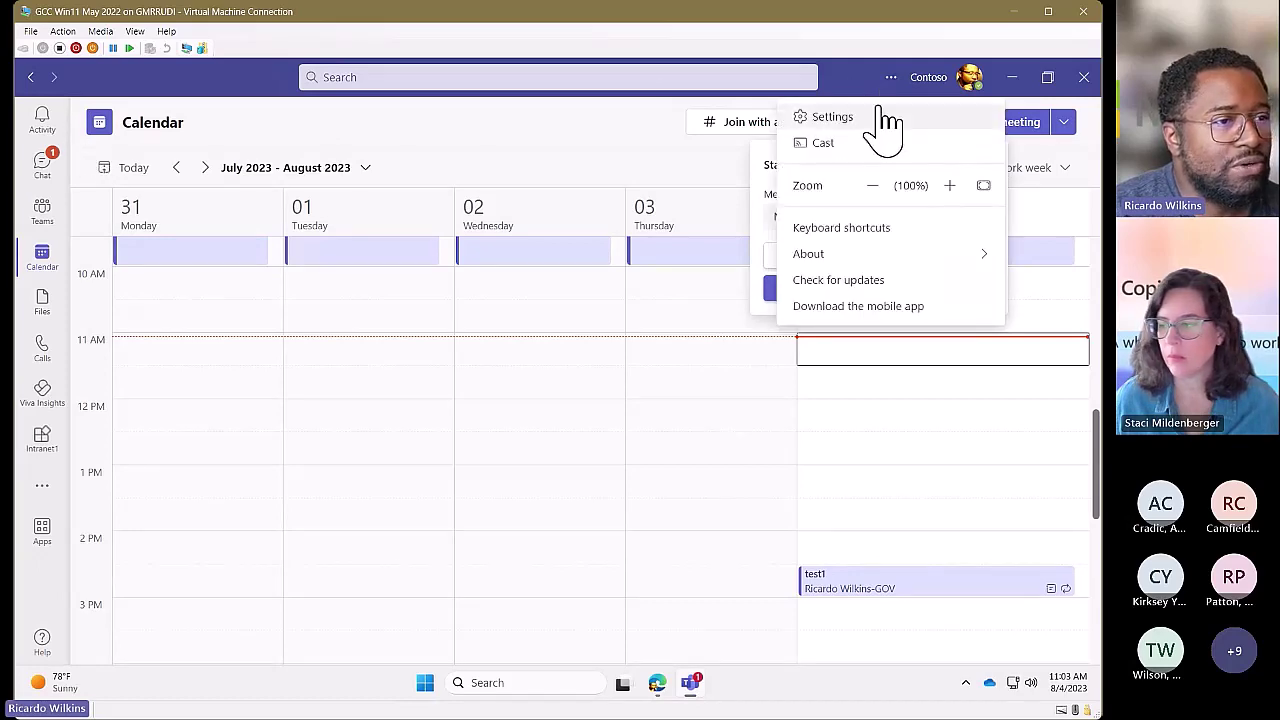
{"action": "left_click", "coordinate": [886, 116]}
{"action": "left_click", "coordinate": [360, 244]}
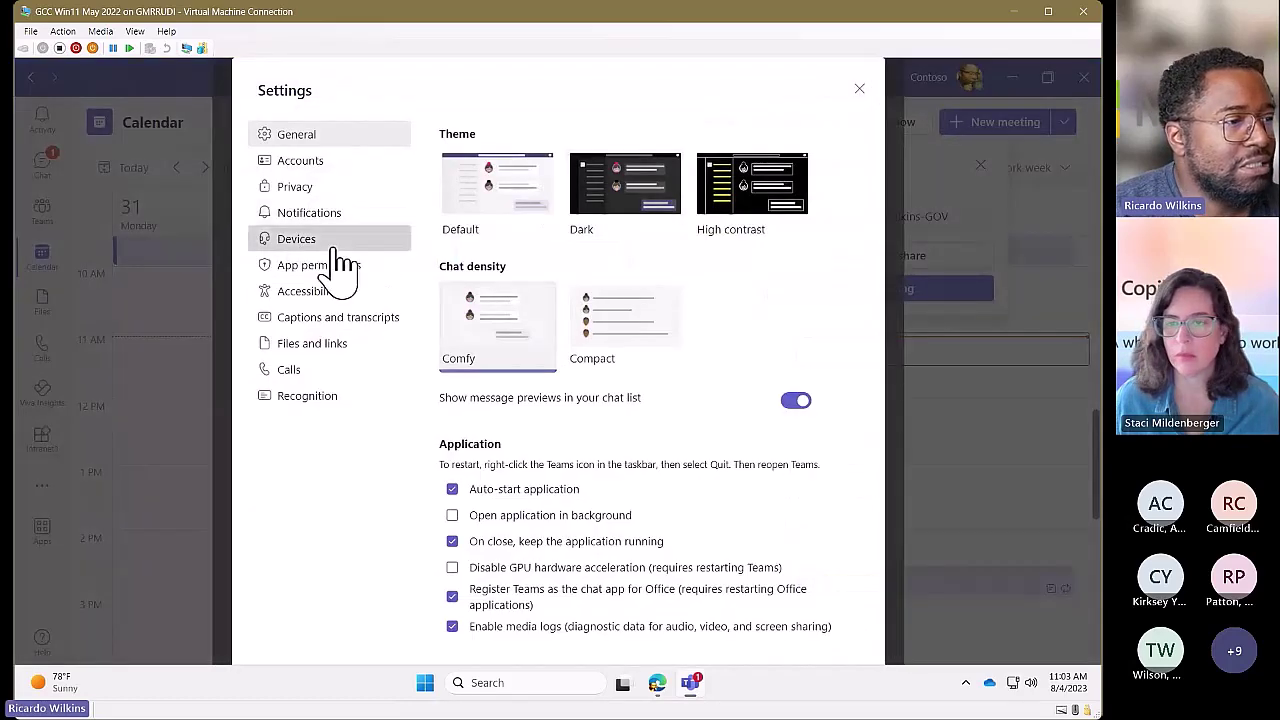
{"action": "scroll", "coordinate": [760, 500], "scroll_direction": "down", "scroll_amount": 3}
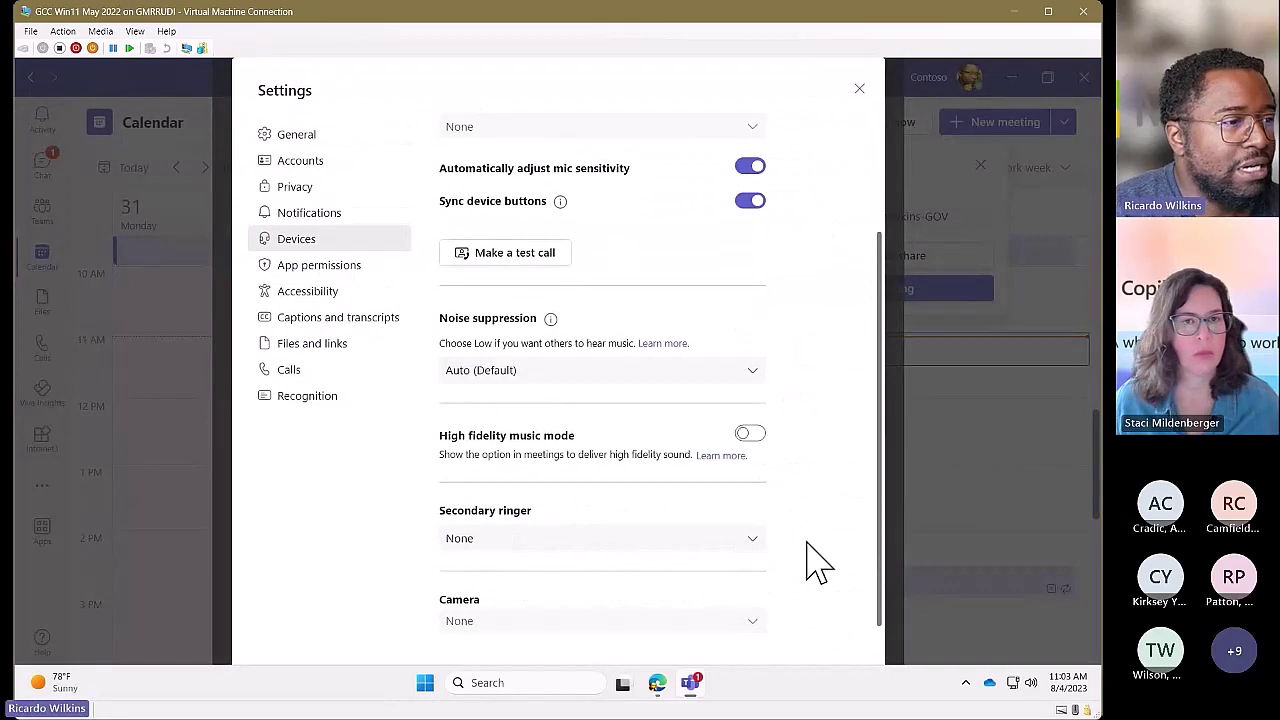
{"action": "scroll", "coordinate": [806, 557], "scroll_direction": "up", "scroll_amount": 1}
{"action": "scroll", "coordinate": [806, 557], "scroll_direction": "down", "scroll_amount": 1}
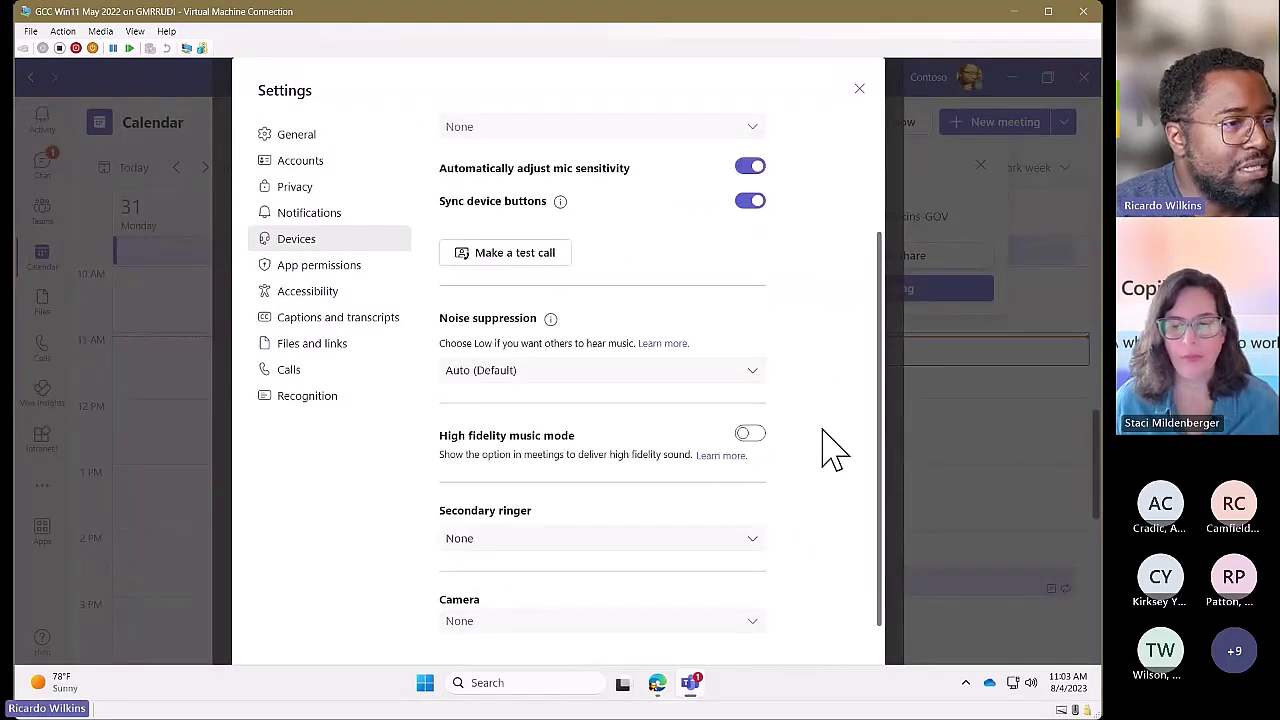
{"action": "scroll", "coordinate": [823, 480], "scroll_direction": "up", "scroll_amount": 2}
{"action": "scroll", "coordinate": [825, 484], "scroll_direction": "down", "scroll_amount": 2}
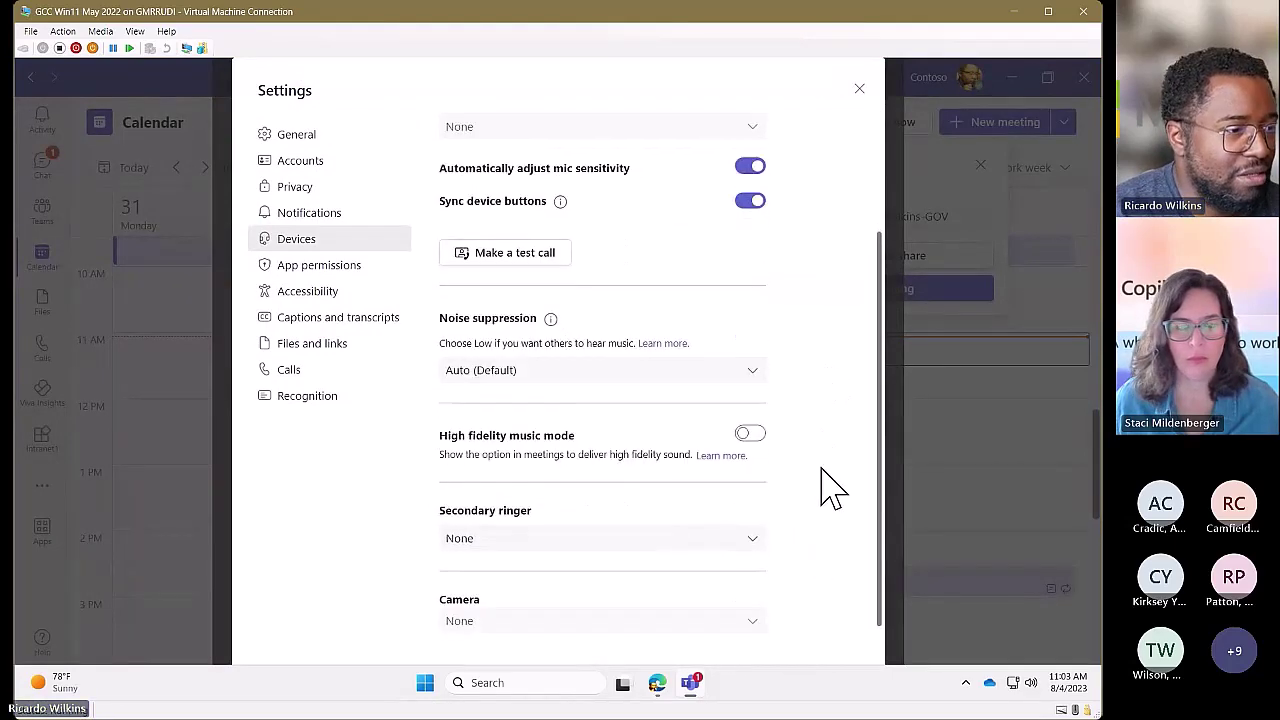
{"action": "key", "text": "Escape"}
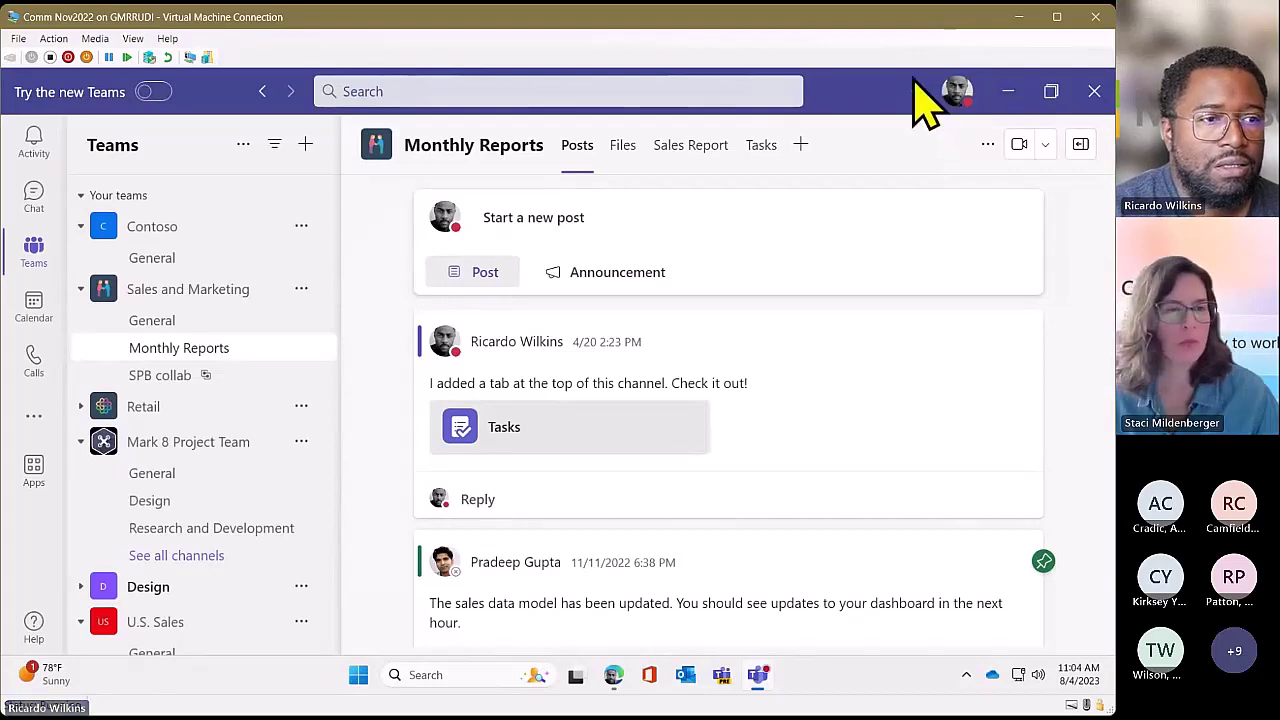
- Examine the Devices settings on the Comm Nov2022 virtual machine, including the Spatial audio option, and close the settings
{"action": "left_click", "coordinate": [918, 93]}
{"action": "left_click", "coordinate": [895, 138]}
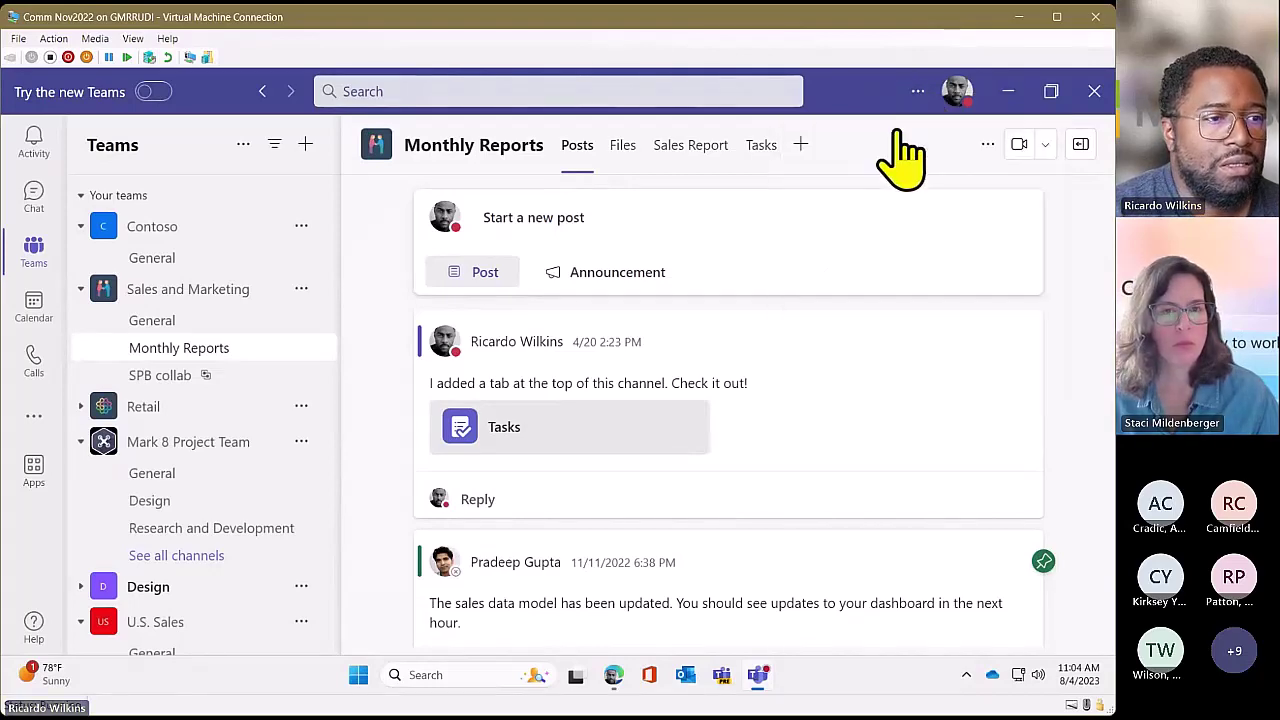
{"action": "left_click", "coordinate": [272, 287]}
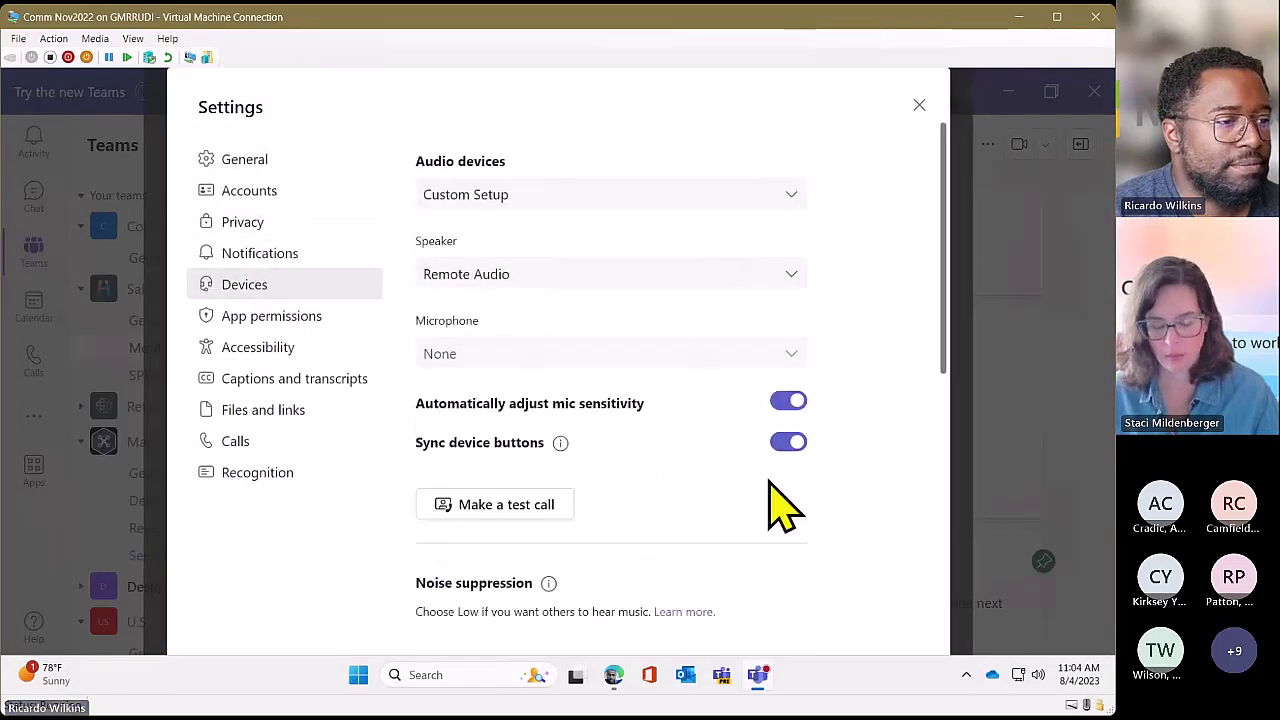
{"action": "scroll", "coordinate": [765, 505], "scroll_direction": "down", "scroll_amount": 5}
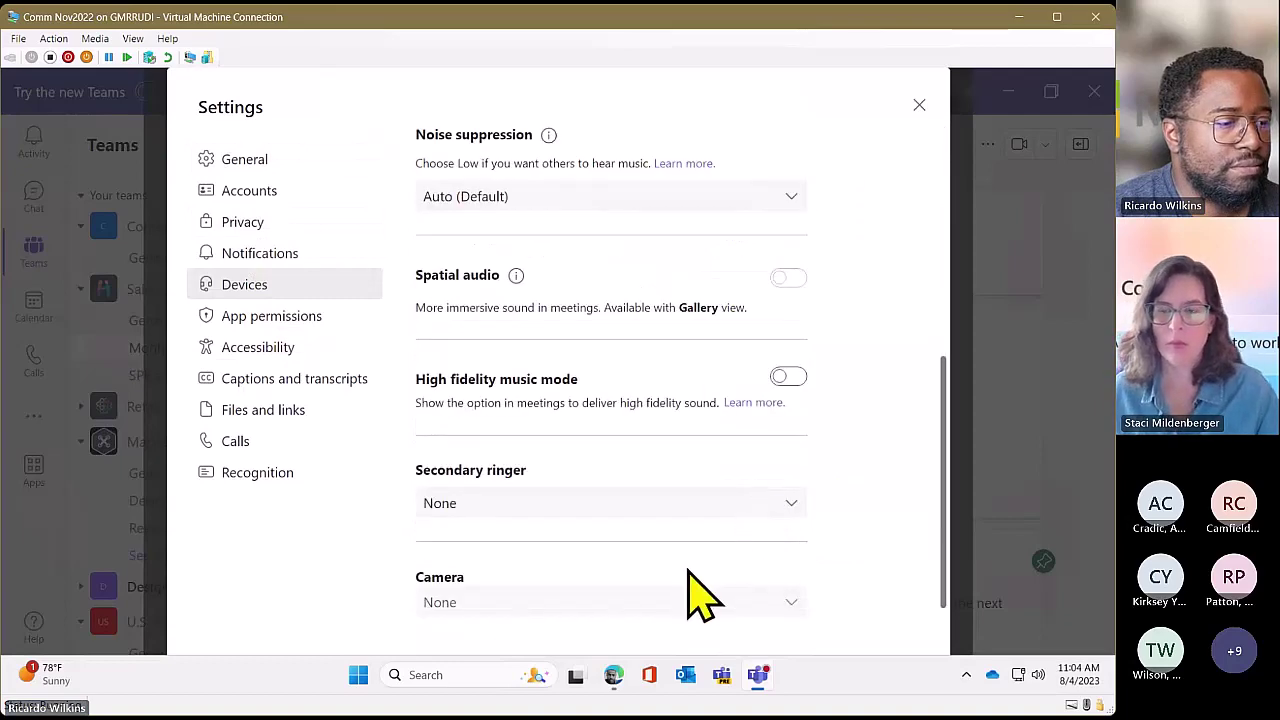
{"action": "scroll", "coordinate": [760, 545], "scroll_direction": "up", "scroll_amount": 3}
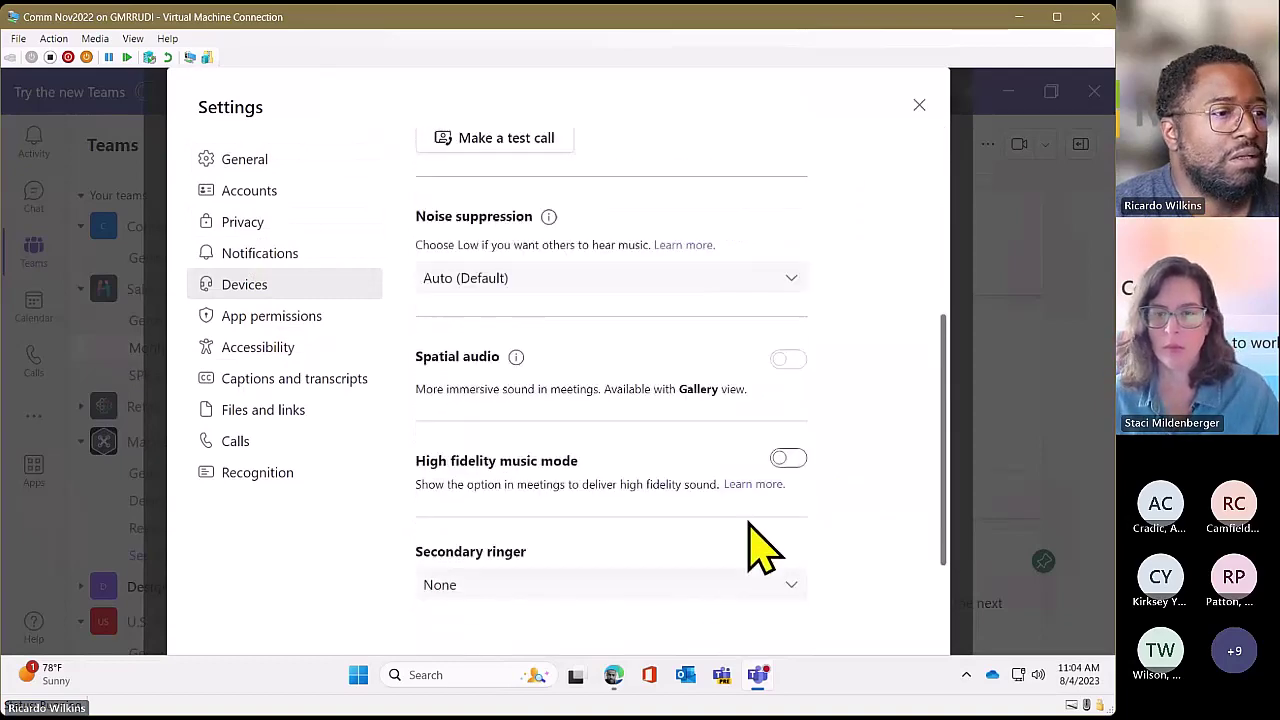
{"action": "scroll", "coordinate": [760, 545], "scroll_direction": "up", "scroll_amount": 1}
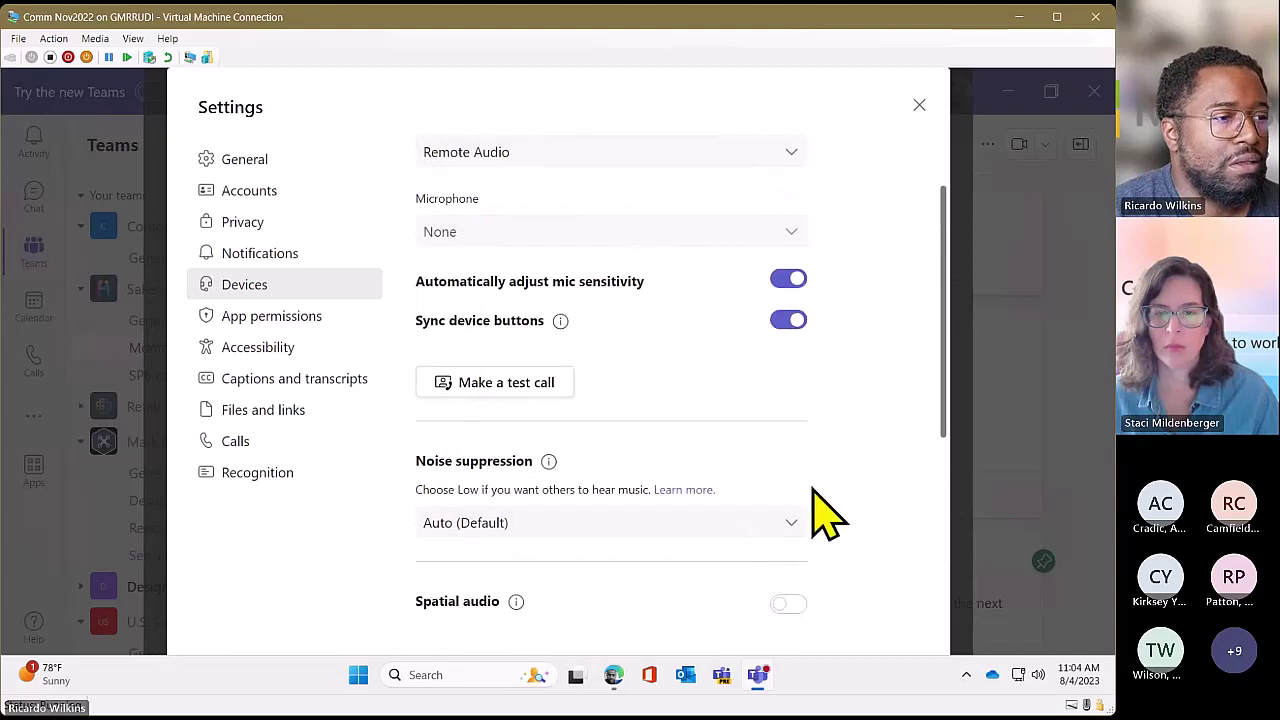
{"action": "scroll", "coordinate": [826, 512], "scroll_direction": "up", "scroll_amount": 1}
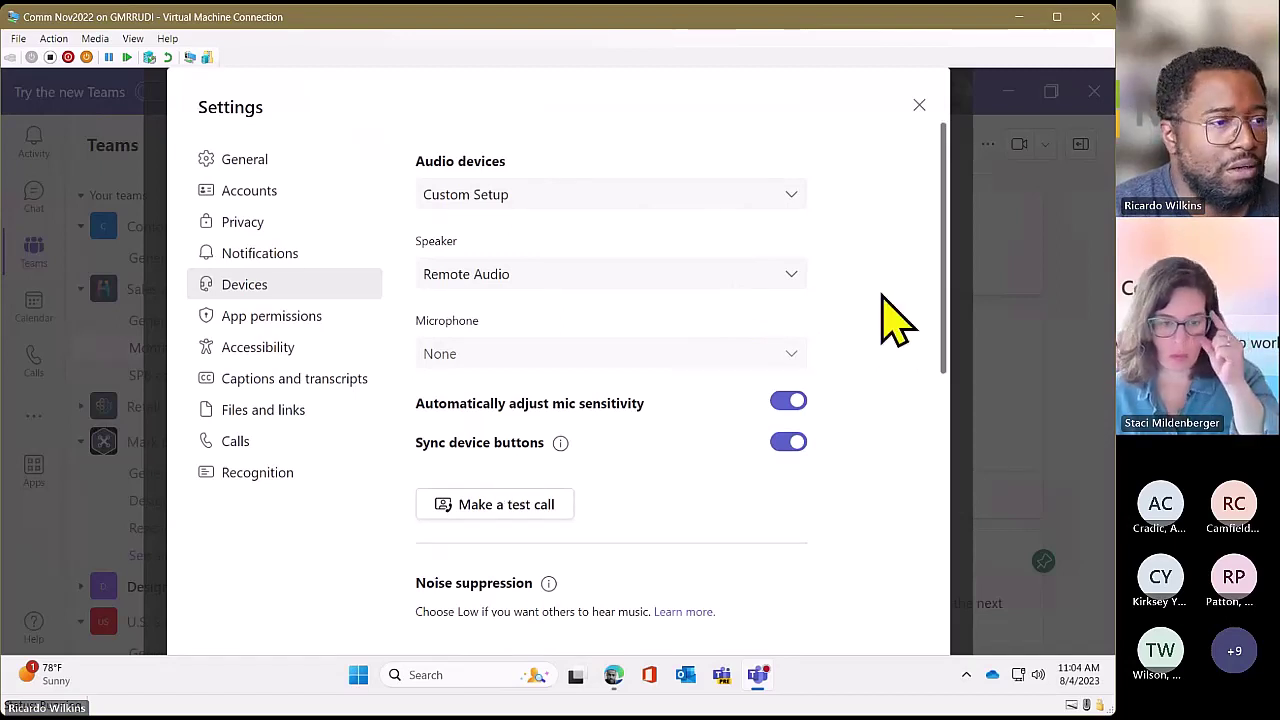
{"action": "scroll", "coordinate": [880, 572], "scroll_direction": "down", "scroll_amount": 3}
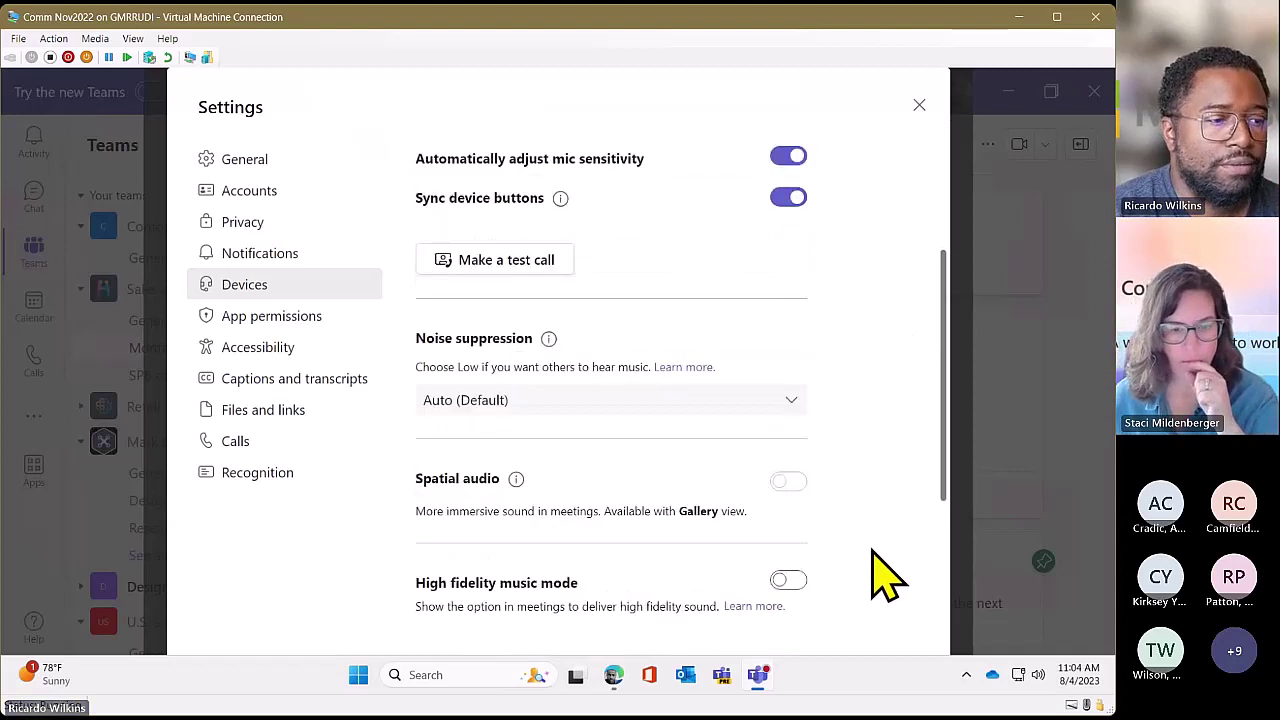
{"action": "scroll", "coordinate": [880, 572], "scroll_direction": "down", "scroll_amount": 2}
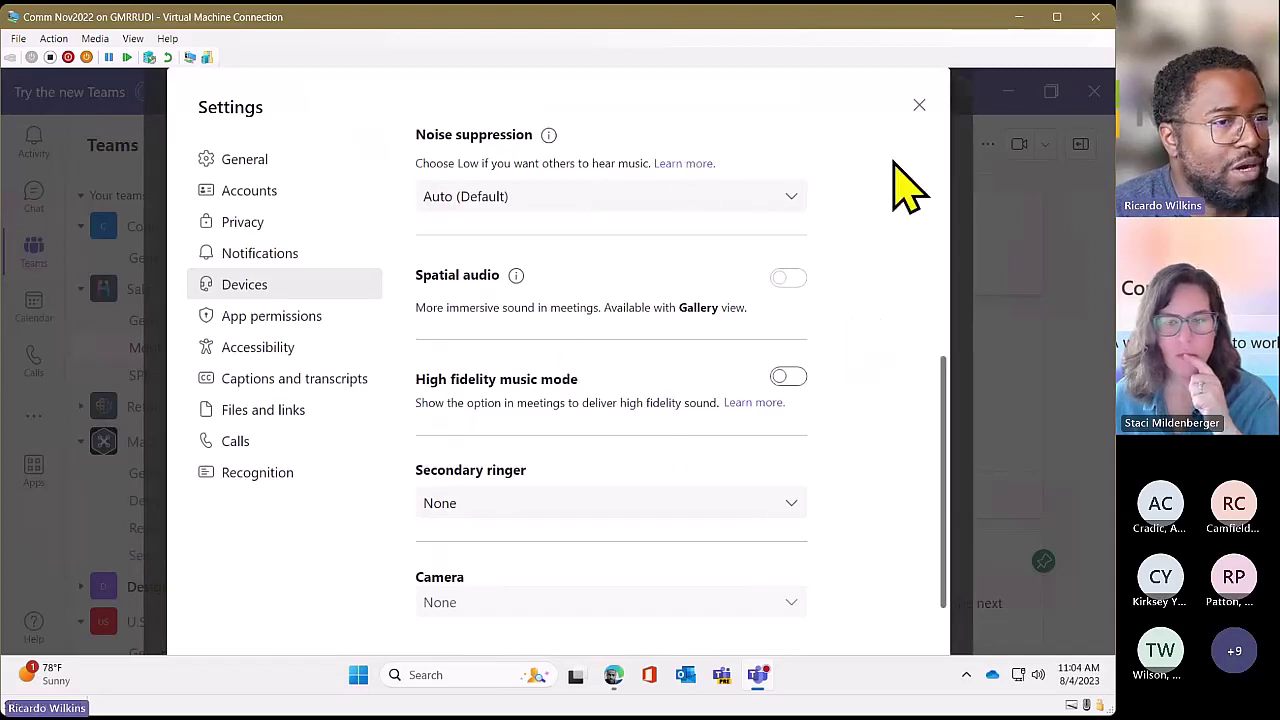
{"action": "left_click", "coordinate": [1076, 262]}
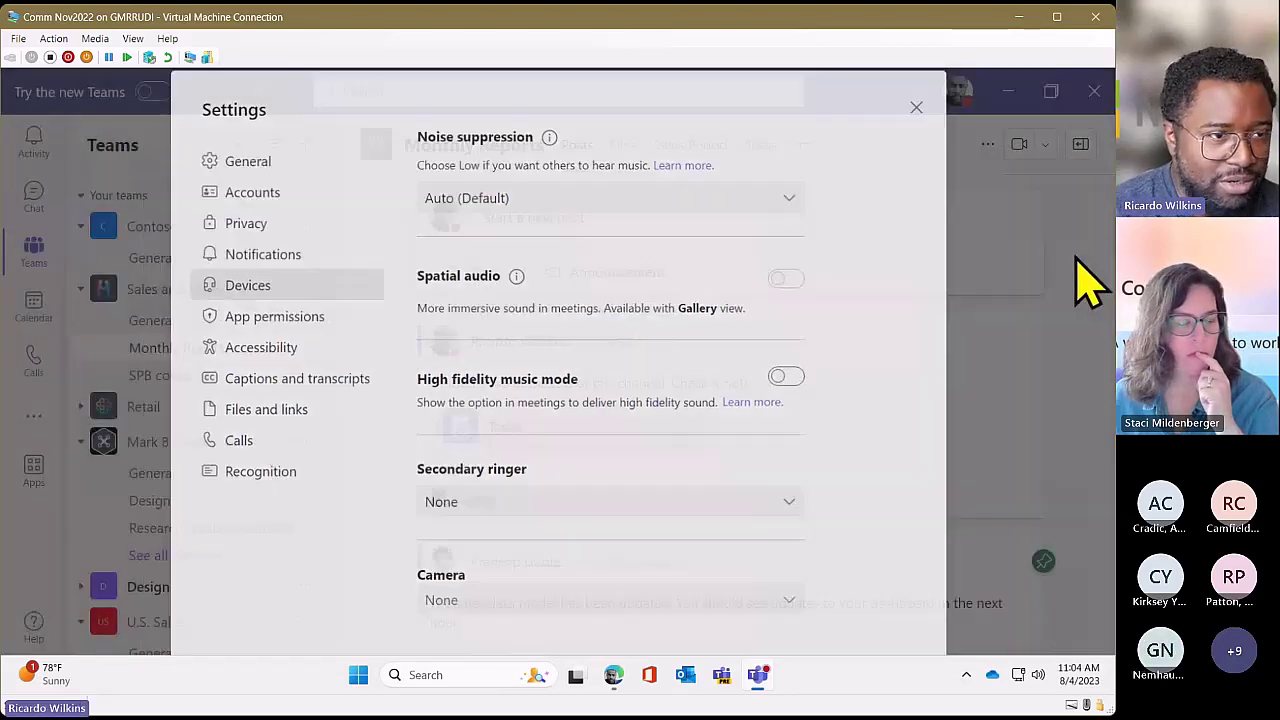
{"action": "left_click", "coordinate": [916, 91]}
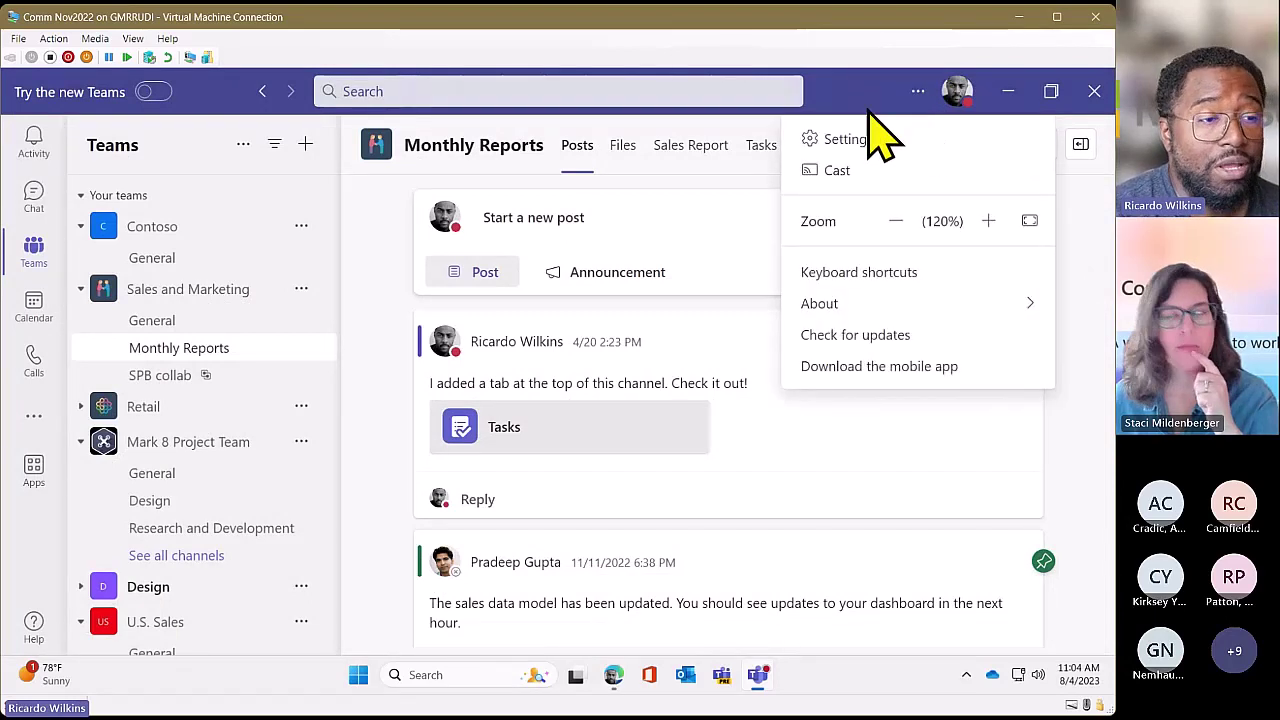
{"action": "left_click", "coordinate": [918, 91]}
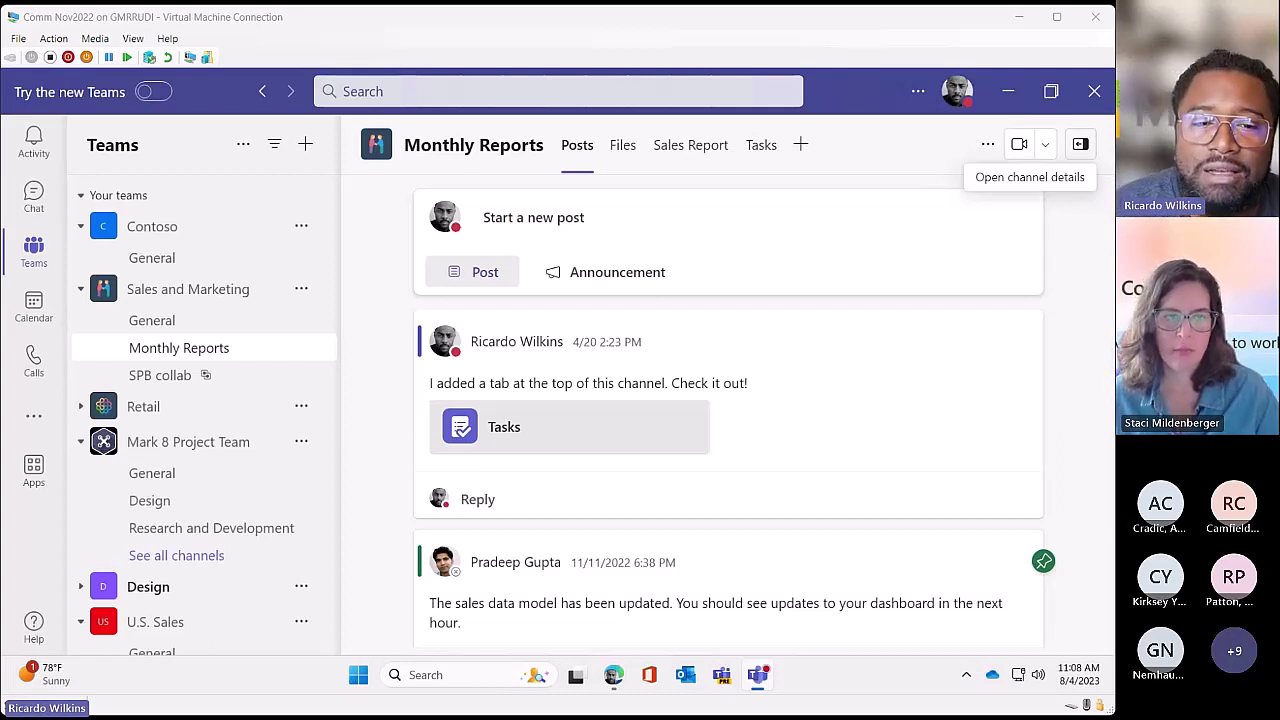
{"action": "left_click", "coordinate": [937, 21]}
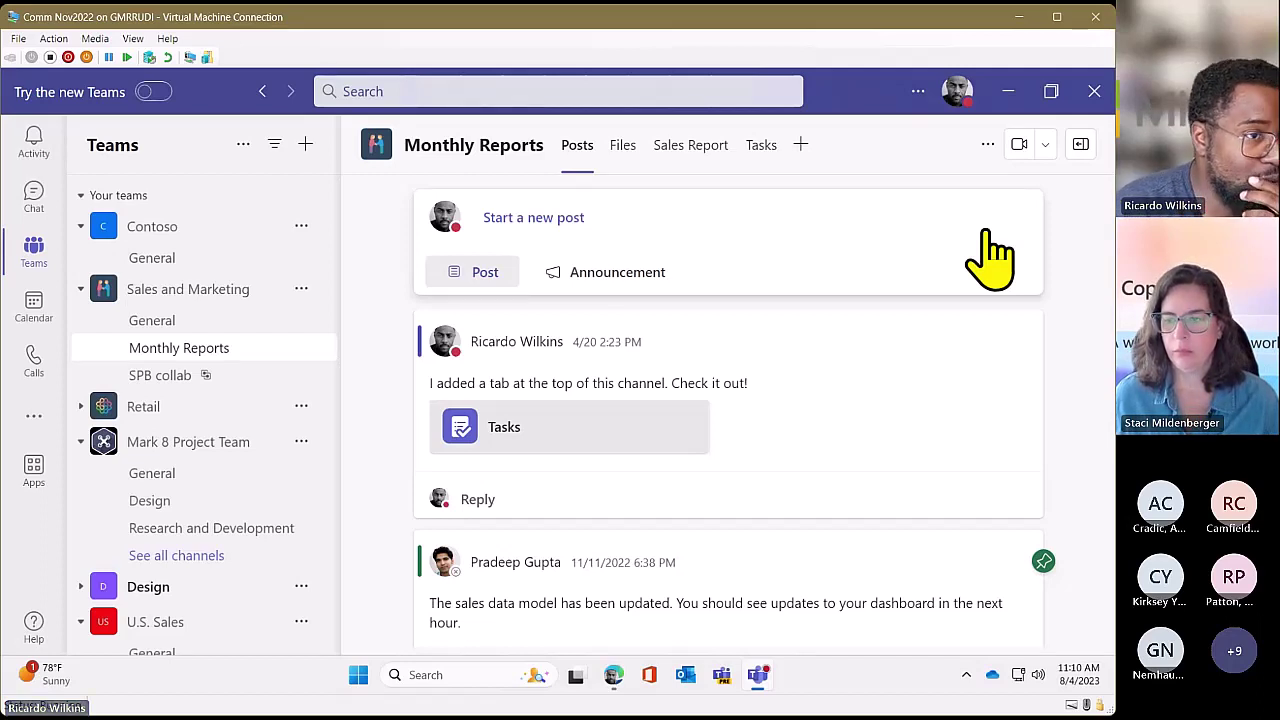
{"action": "left_click", "coordinate": [919, 93]}
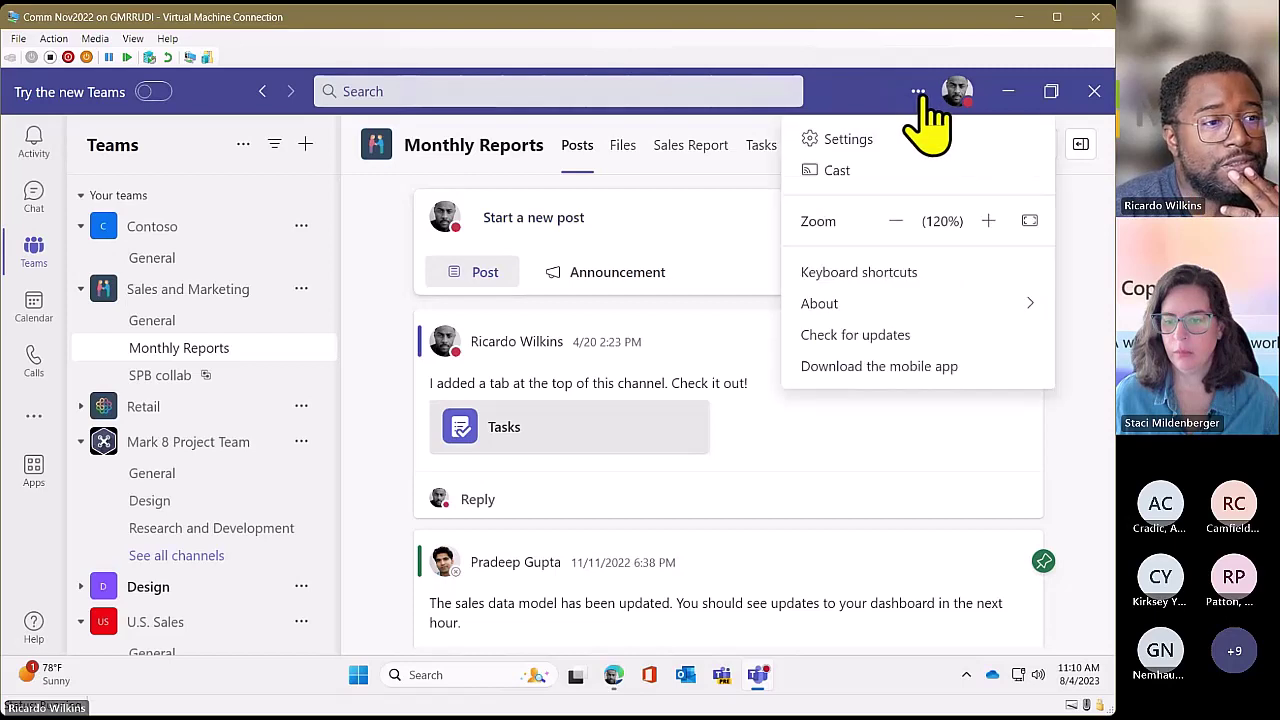
{"action": "left_click", "coordinate": [923, 96]}
{"action": "left_click", "coordinate": [921, 95]}
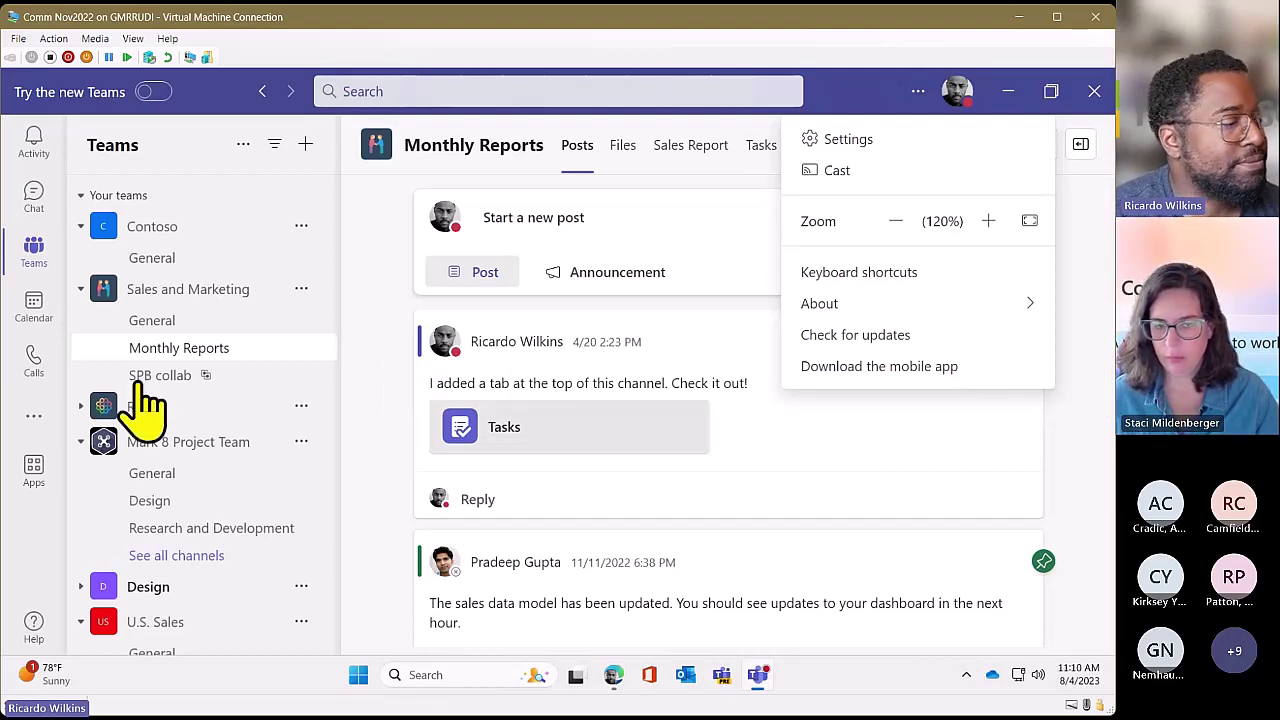
{"action": "mouse_move", "coordinate": [40, 674]}
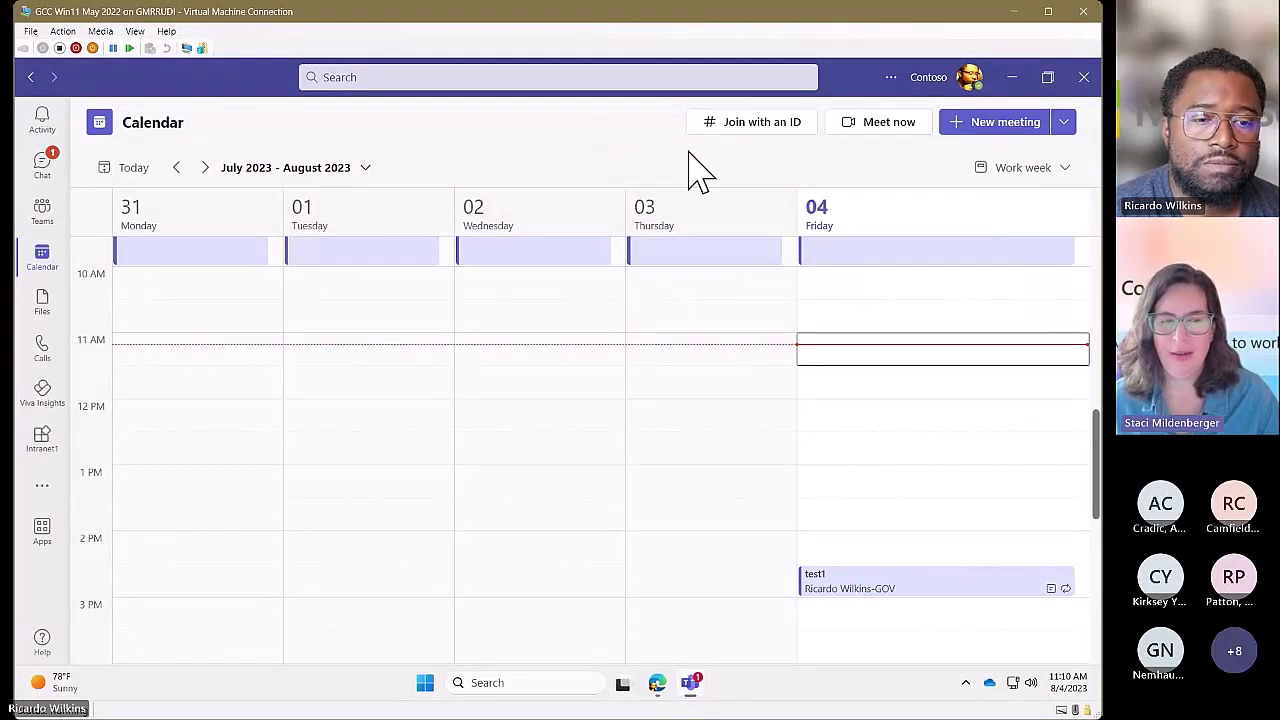
- Start a check for Teams updates on the GCC virtual machine and return to the Chat view
{"action": "left_click", "coordinate": [890, 79]}
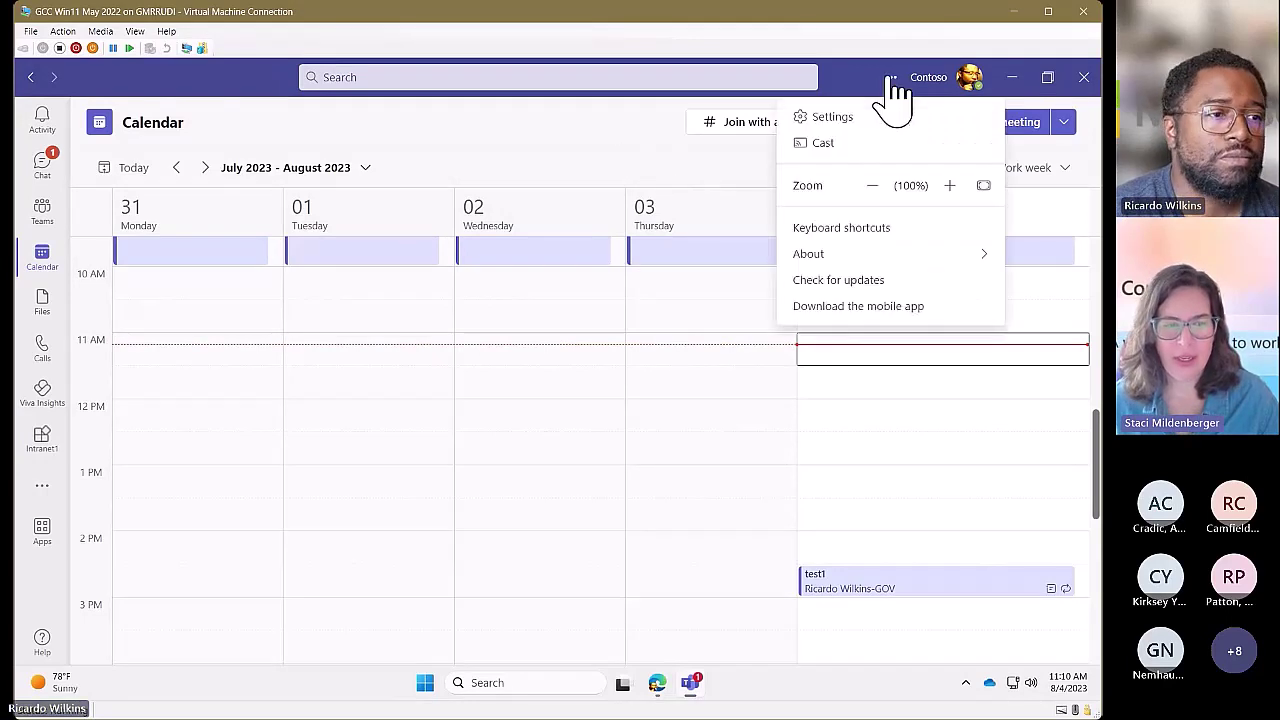
{"action": "left_click", "coordinate": [866, 282]}
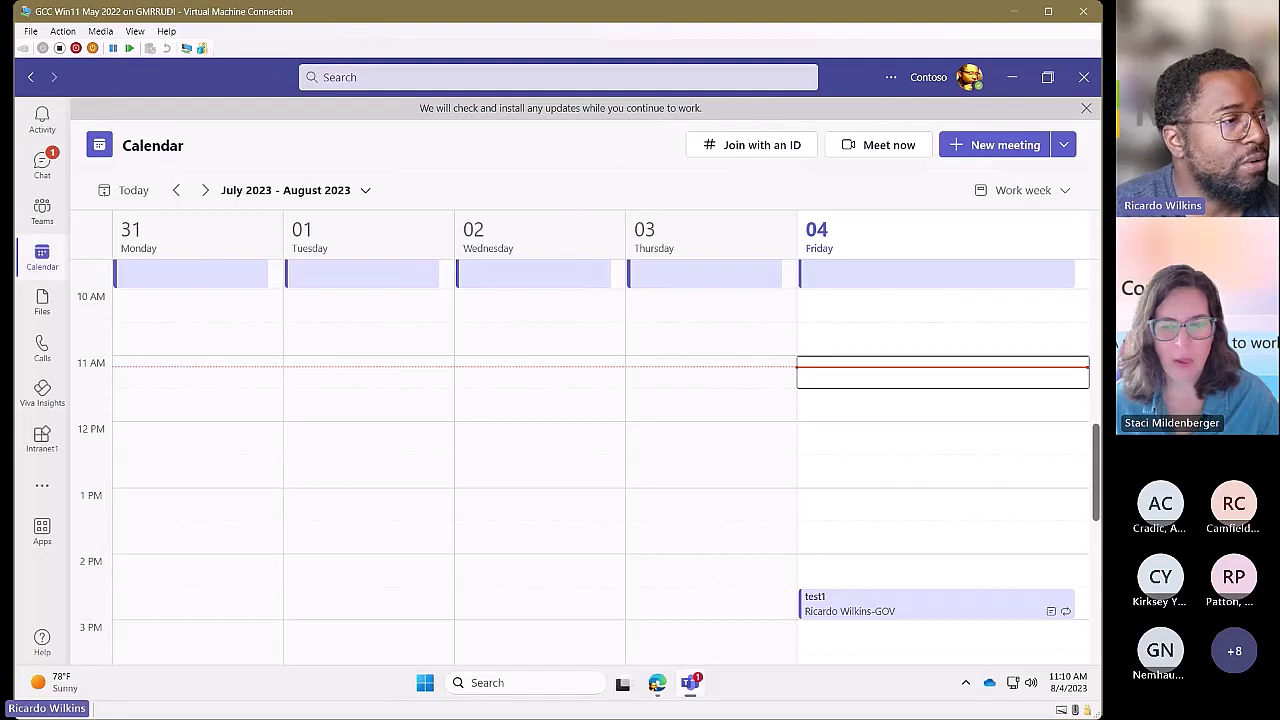
{"action": "left_click", "coordinate": [46, 166]}
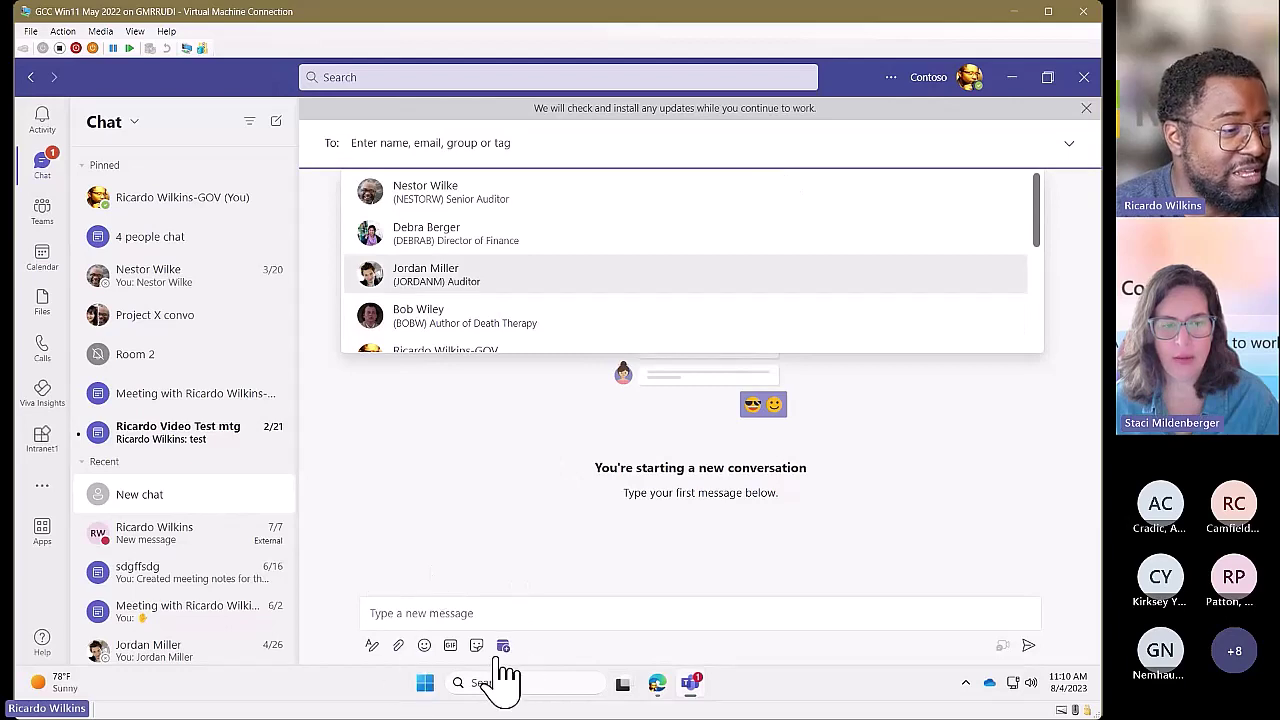
{"action": "left_click", "coordinate": [549, 612]}
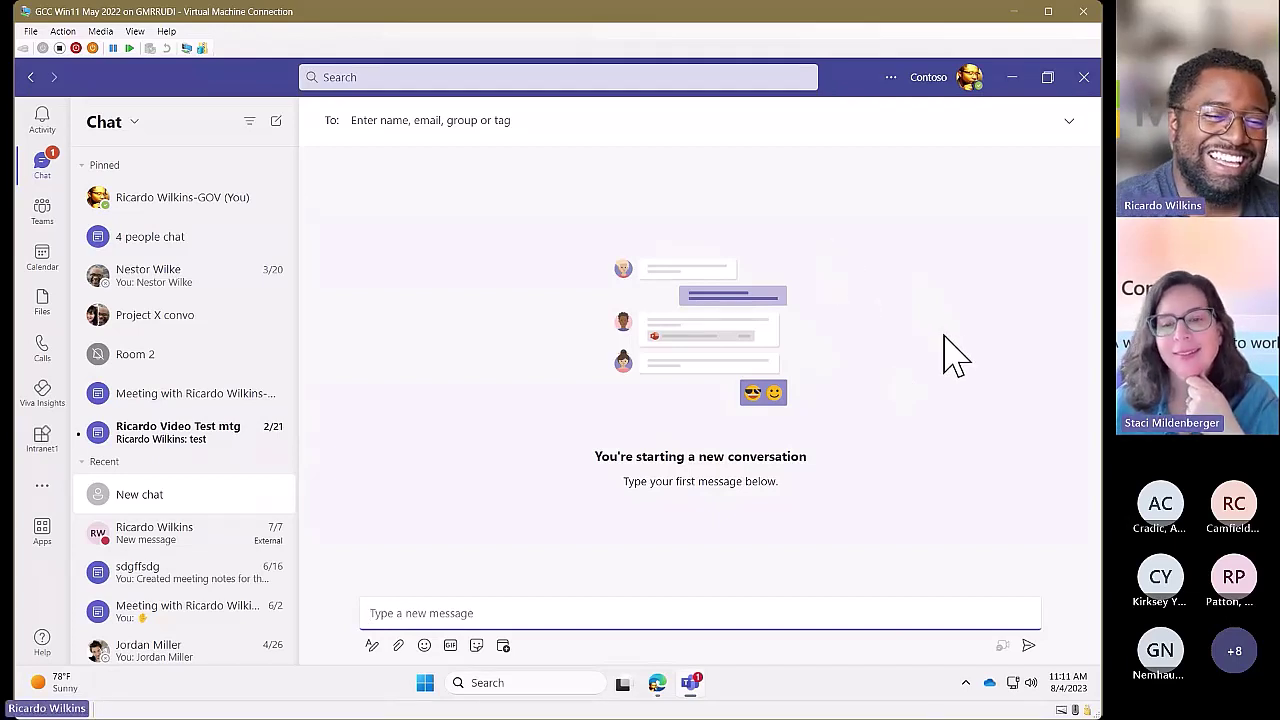
{"action": "left_click", "coordinate": [471, 306]}
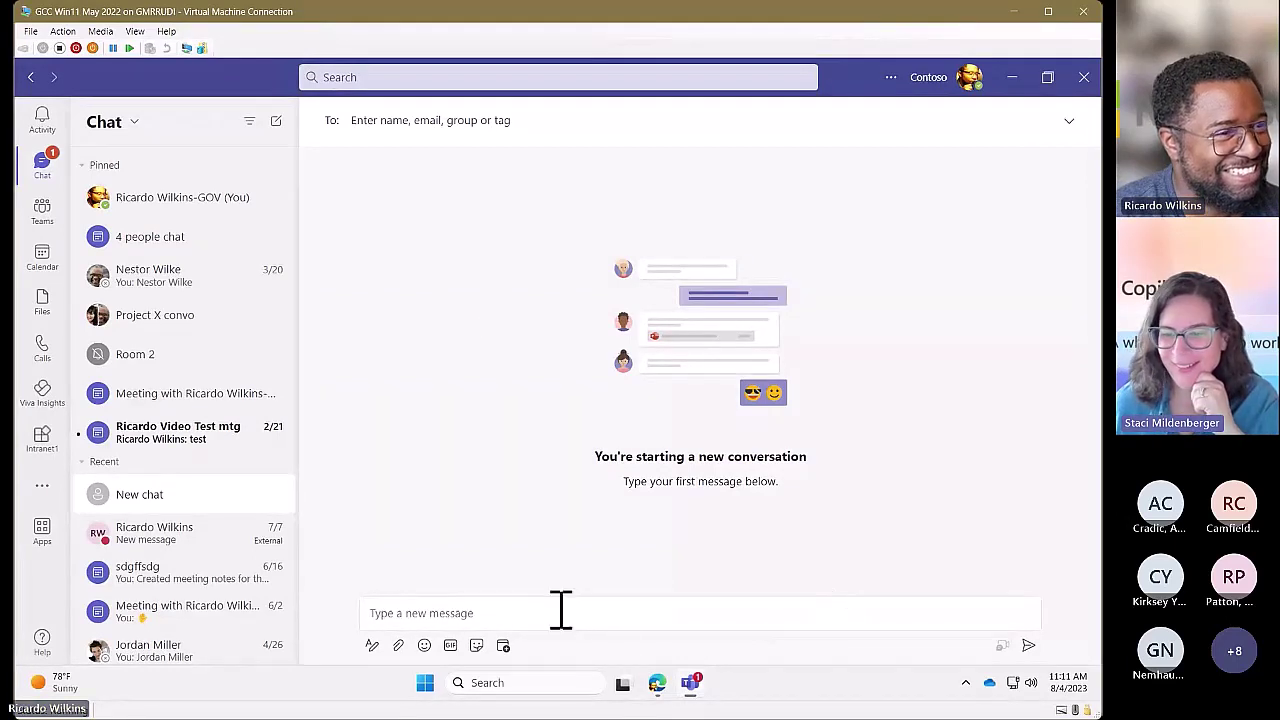
{"action": "left_click", "coordinate": [750, 617]}
{"action": "left_click", "coordinate": [958, 495]}
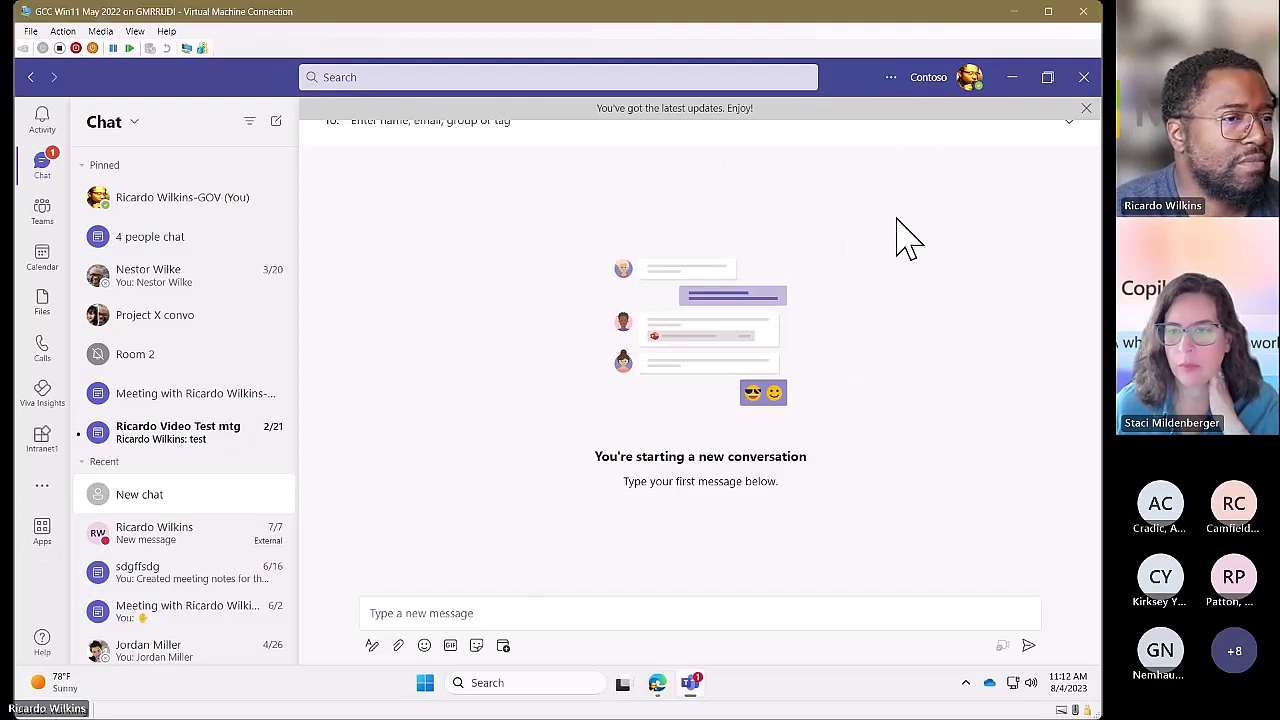
- Close Teams and minimize the SharePoint browser window to show the desktop
{"action": "left_click", "coordinate": [1083, 78]}
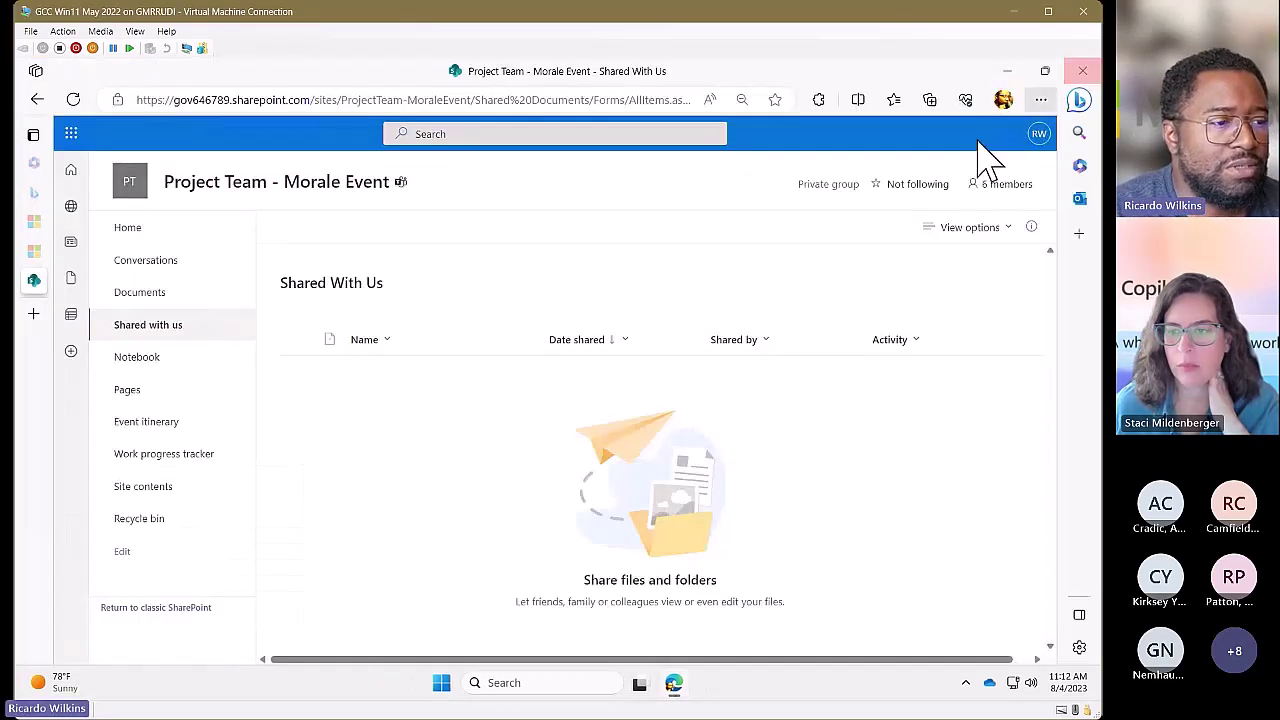
{"action": "left_click", "coordinate": [441, 685]}
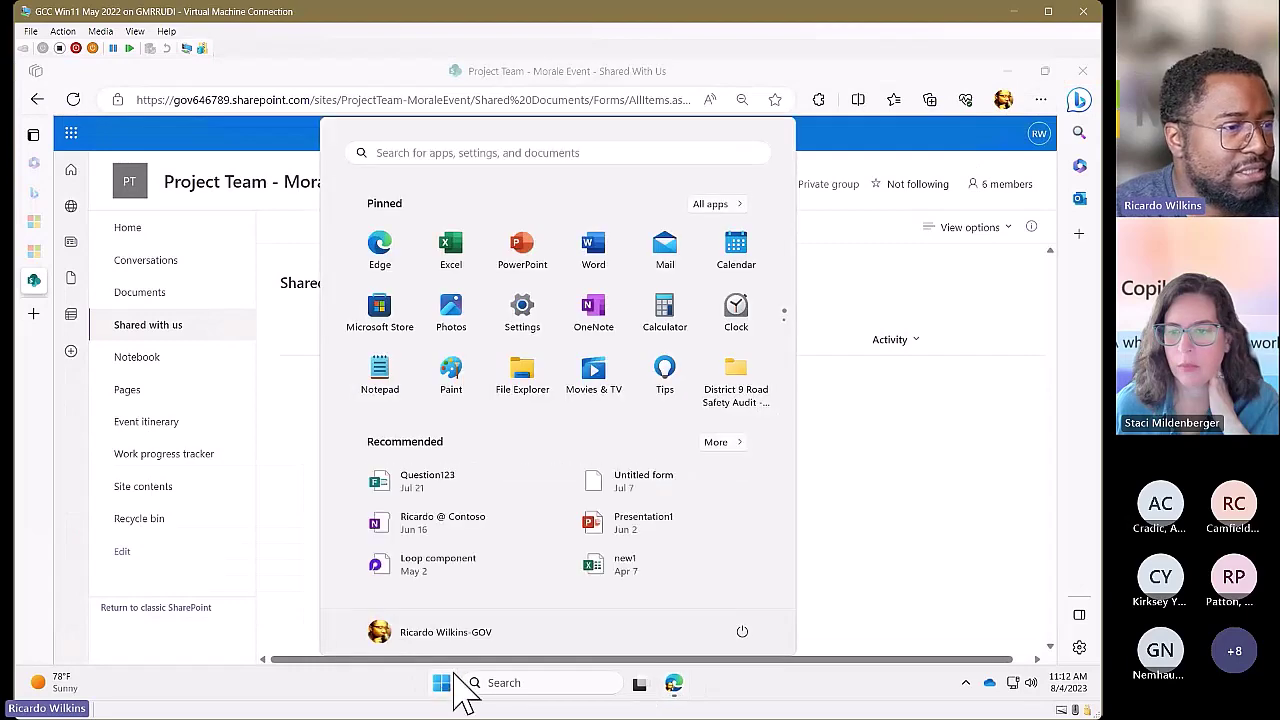
{"action": "left_click", "coordinate": [437, 686]}
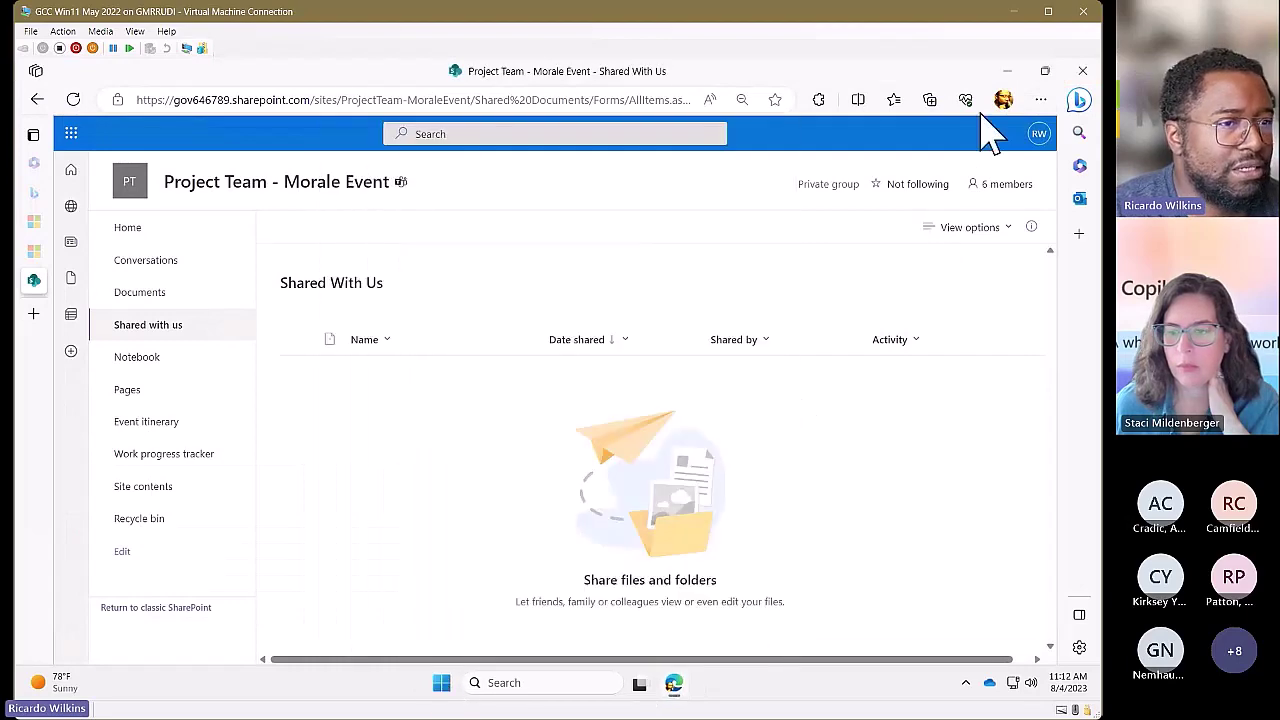
{"action": "left_click", "coordinate": [1007, 71]}
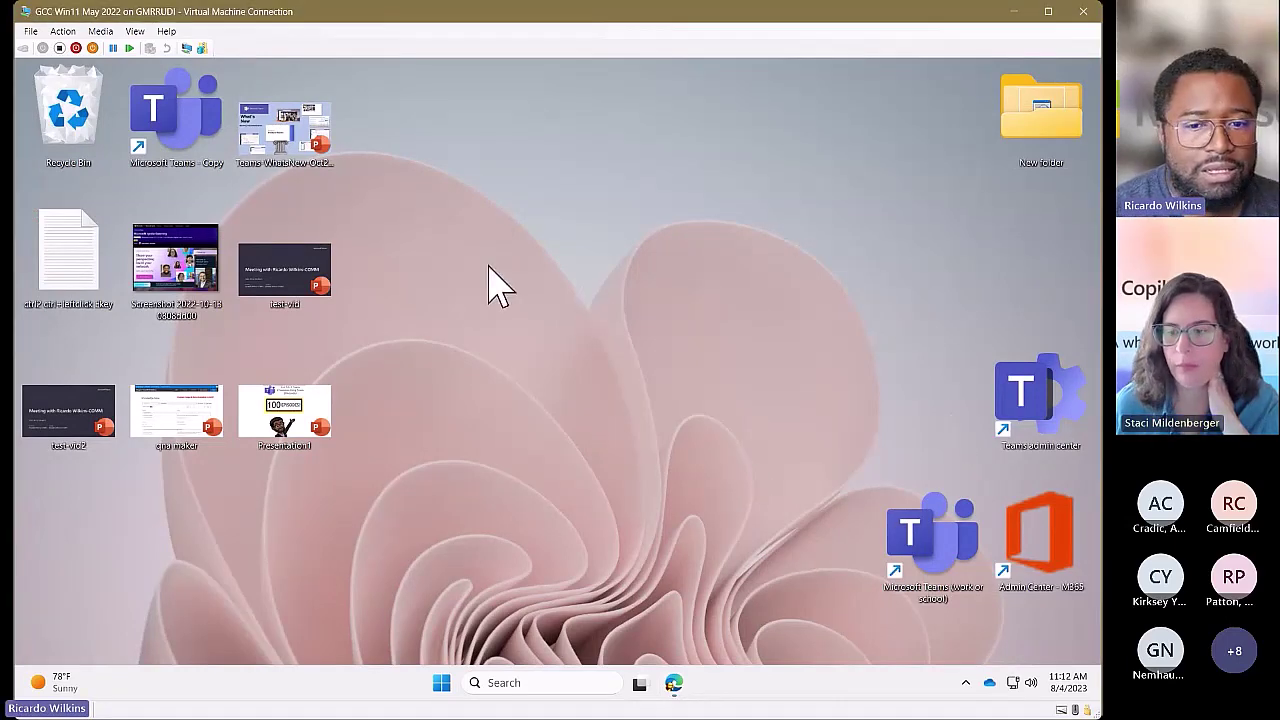
- Search Windows for "team" and relaunch Microsoft Teams (work or school)
{"action": "left_click", "coordinate": [442, 684]}
{"action": "type", "text": "team"}
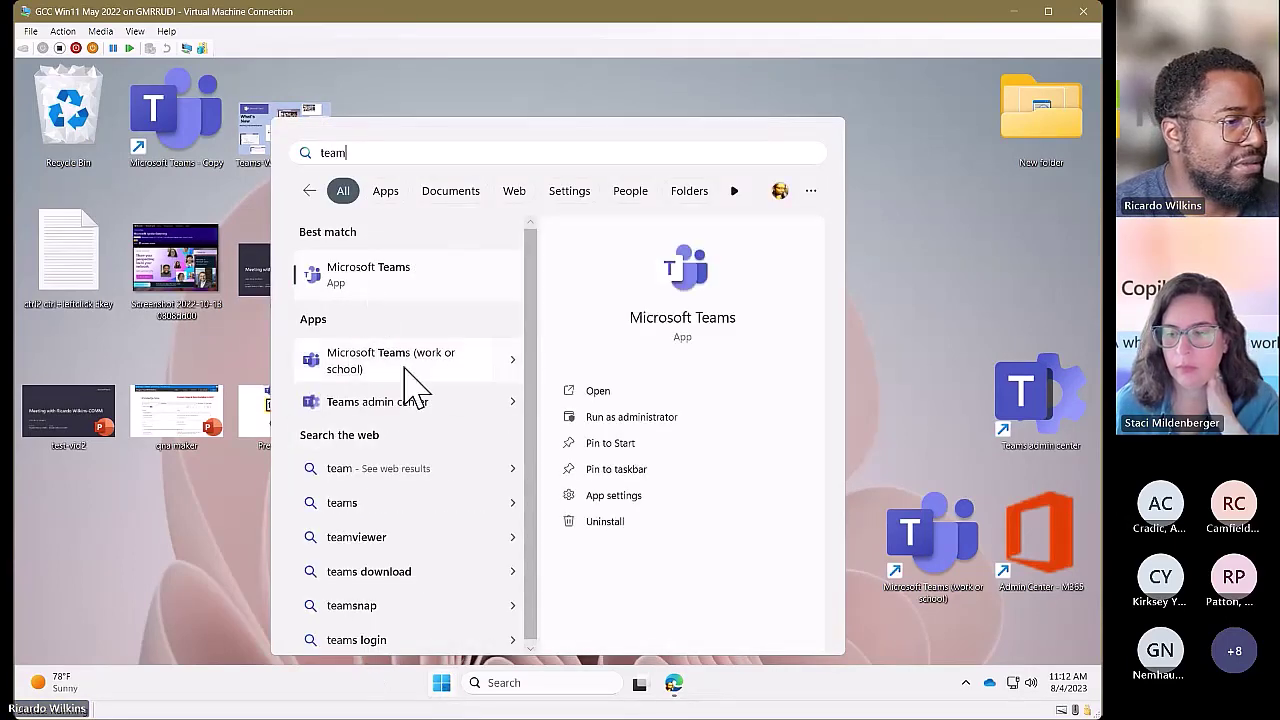
{"action": "left_click", "coordinate": [407, 380]}
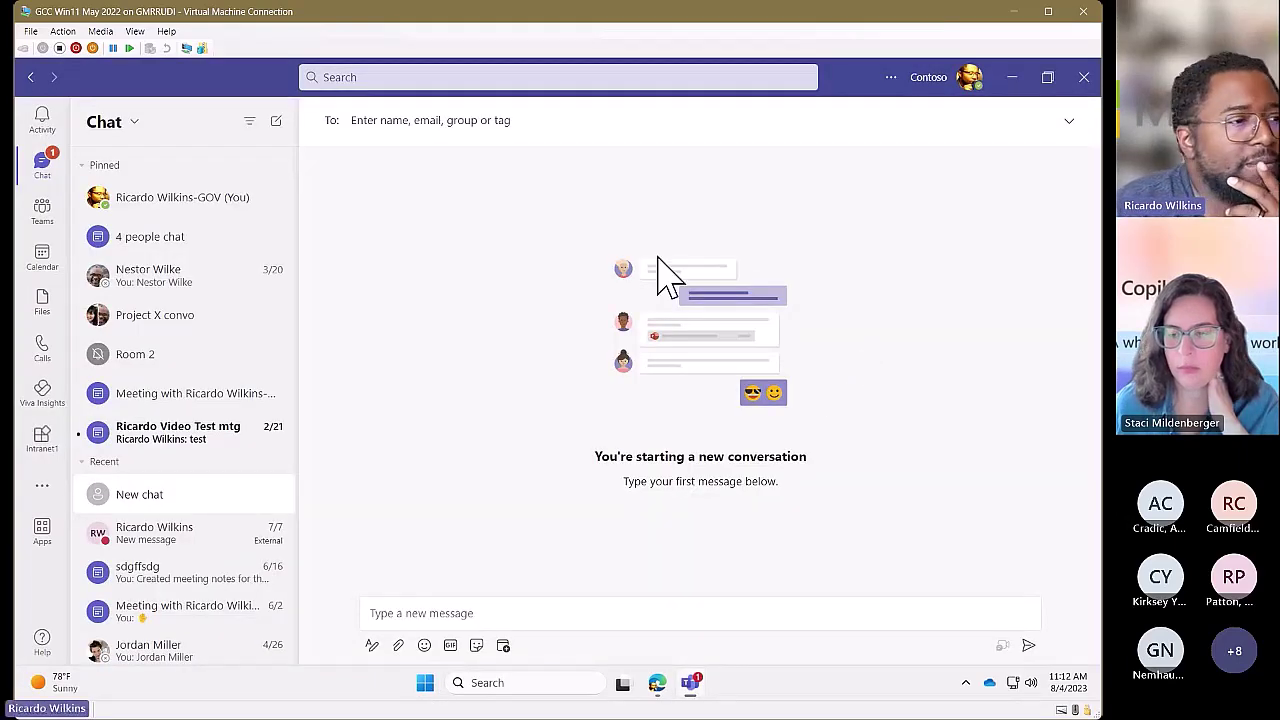
- Switch to the SharePoint browser window, look through the app launcher including All apps, and close it
{"action": "left_click", "coordinate": [570, 605]}
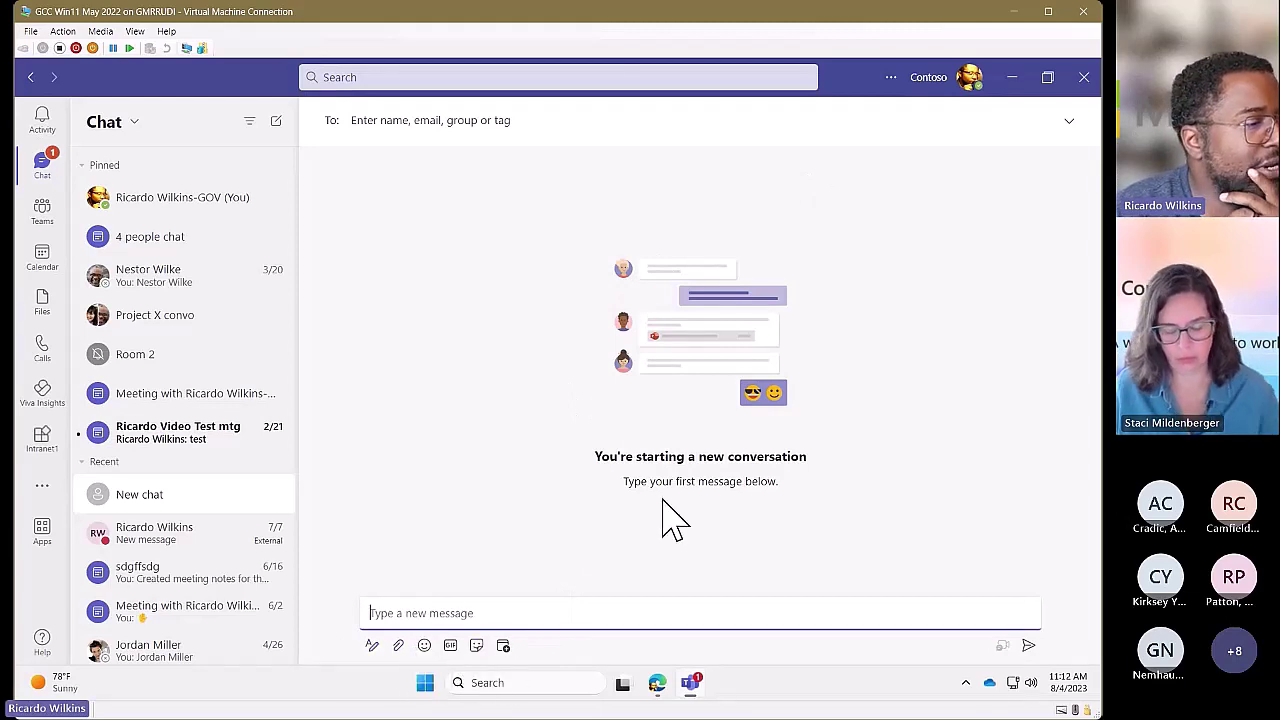
{"action": "left_click", "coordinate": [659, 688]}
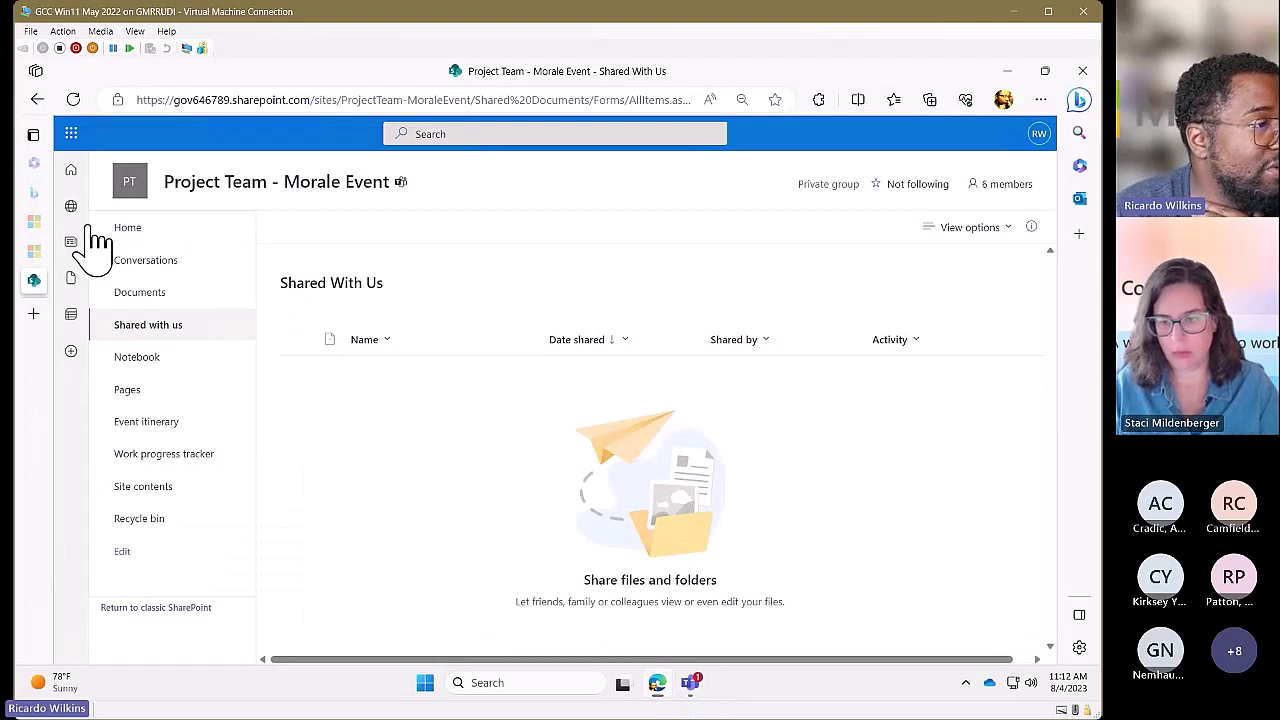
{"action": "left_click", "coordinate": [72, 133]}
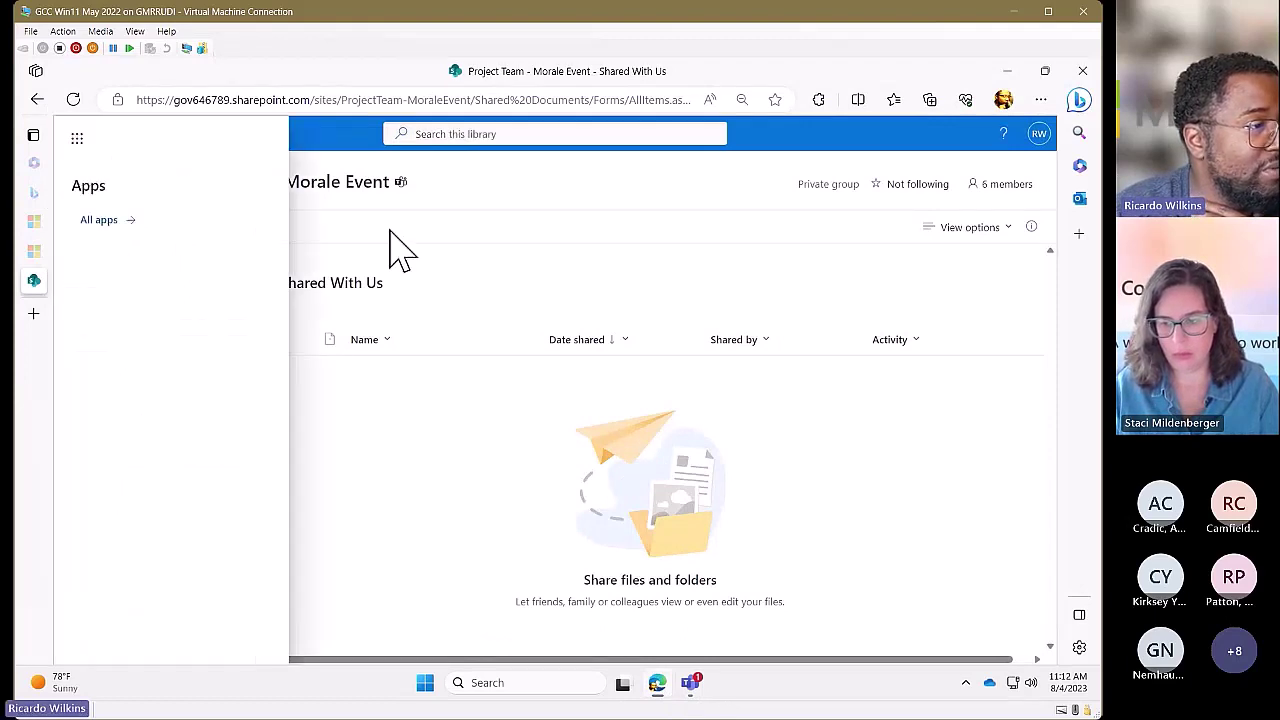
{"action": "left_click", "coordinate": [708, 207]}
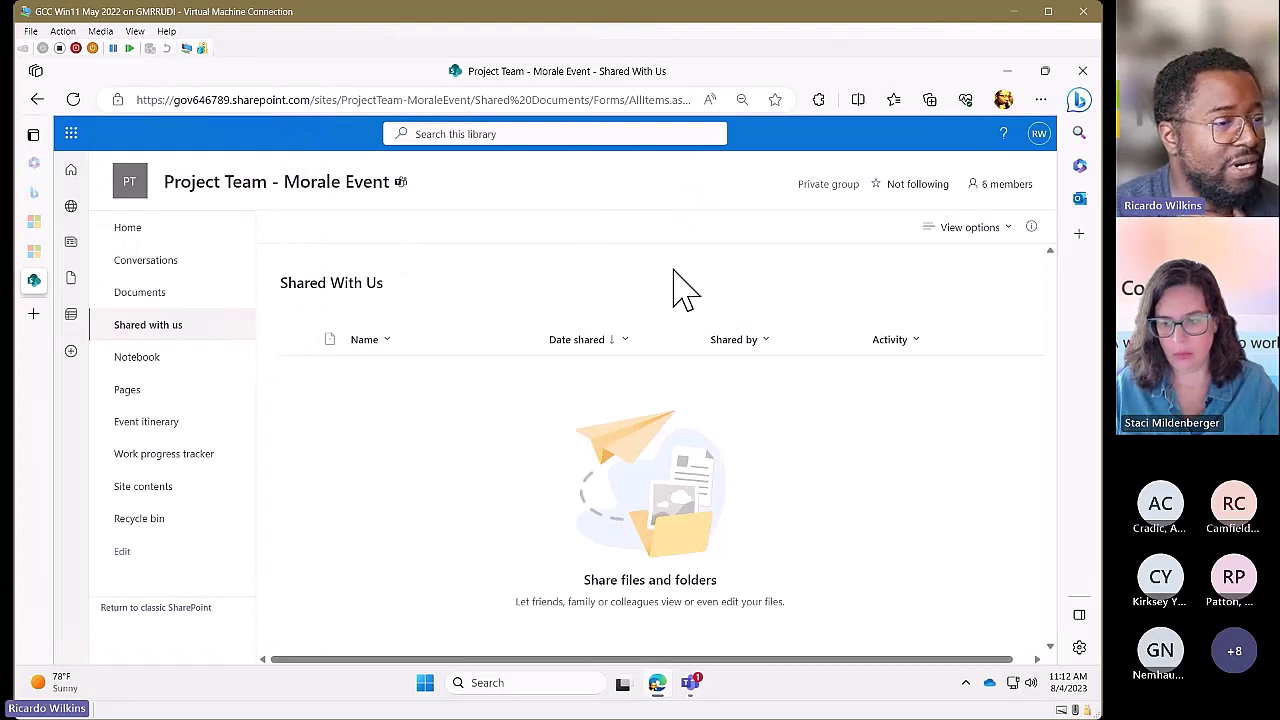
{"action": "left_click", "coordinate": [74, 138]}
{"action": "left_click", "coordinate": [100, 214]}
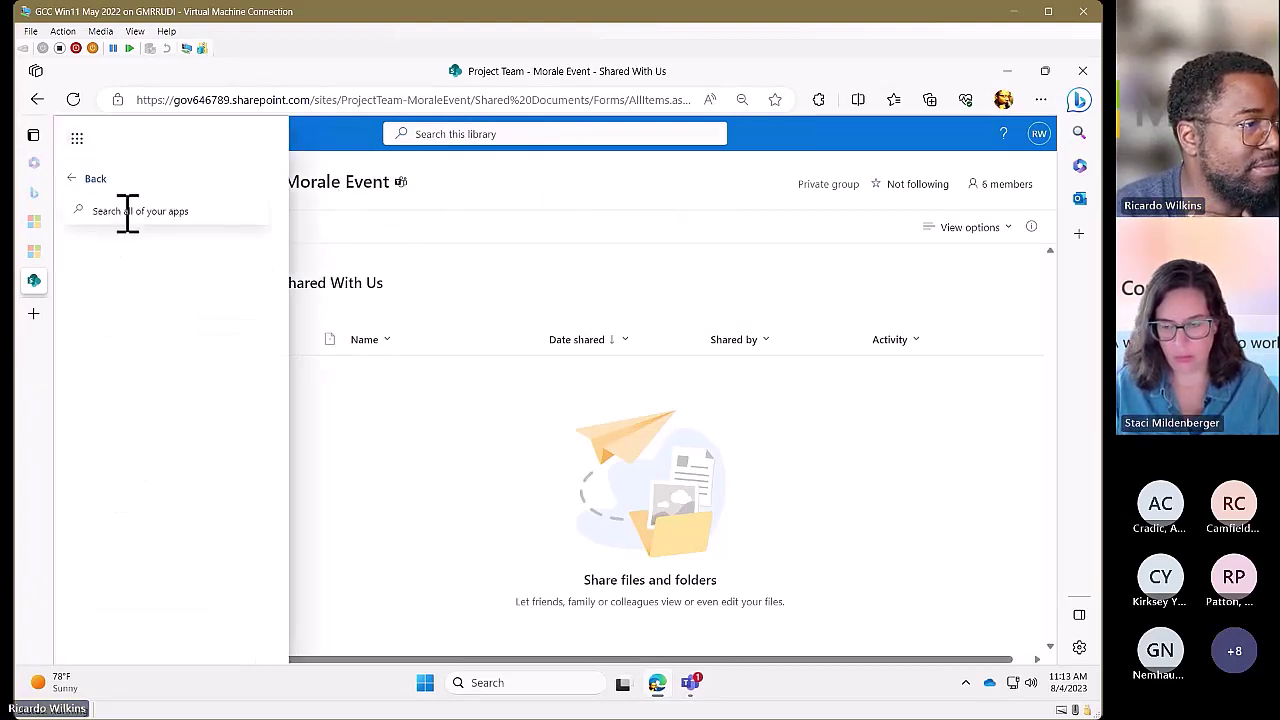
{"action": "left_click", "coordinate": [95, 180]}
{"action": "left_click", "coordinate": [857, 177]}
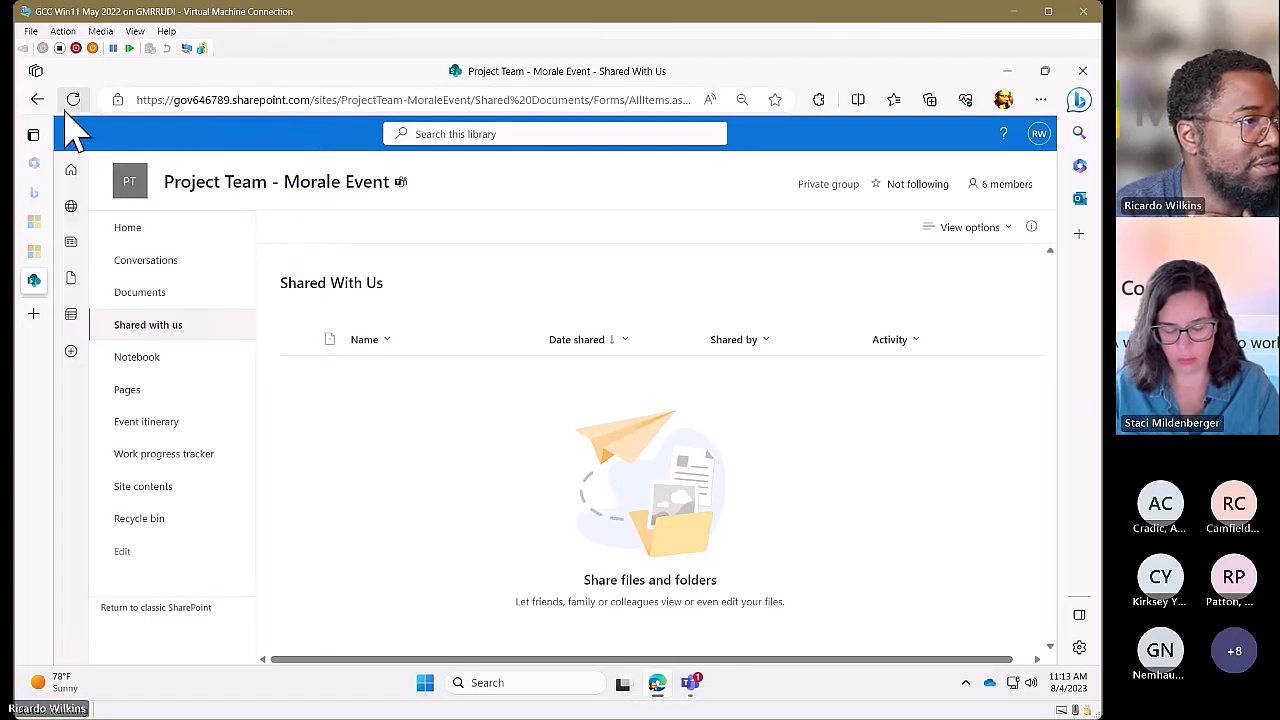
- Reload the SharePoint page, and open Outlook on the web from the Microsoft 365 home page
{"action": "left_click", "coordinate": [75, 99]}
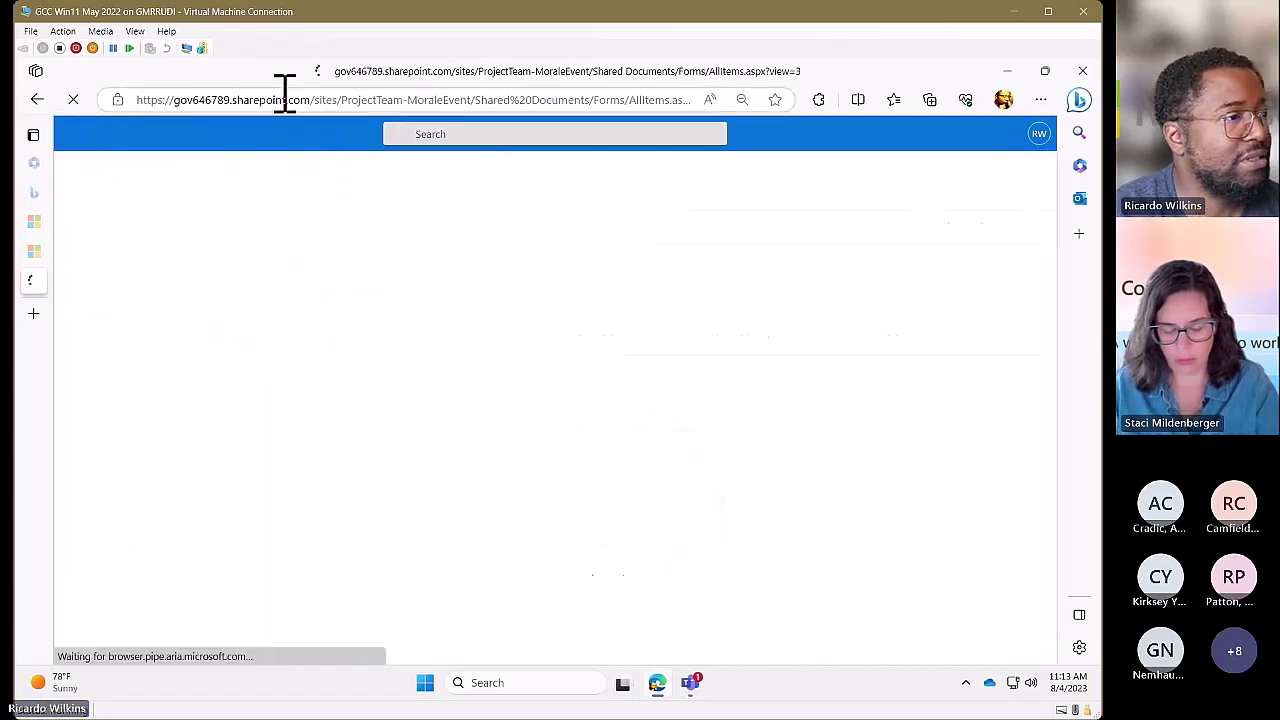
{"action": "left_click", "coordinate": [431, 99]}
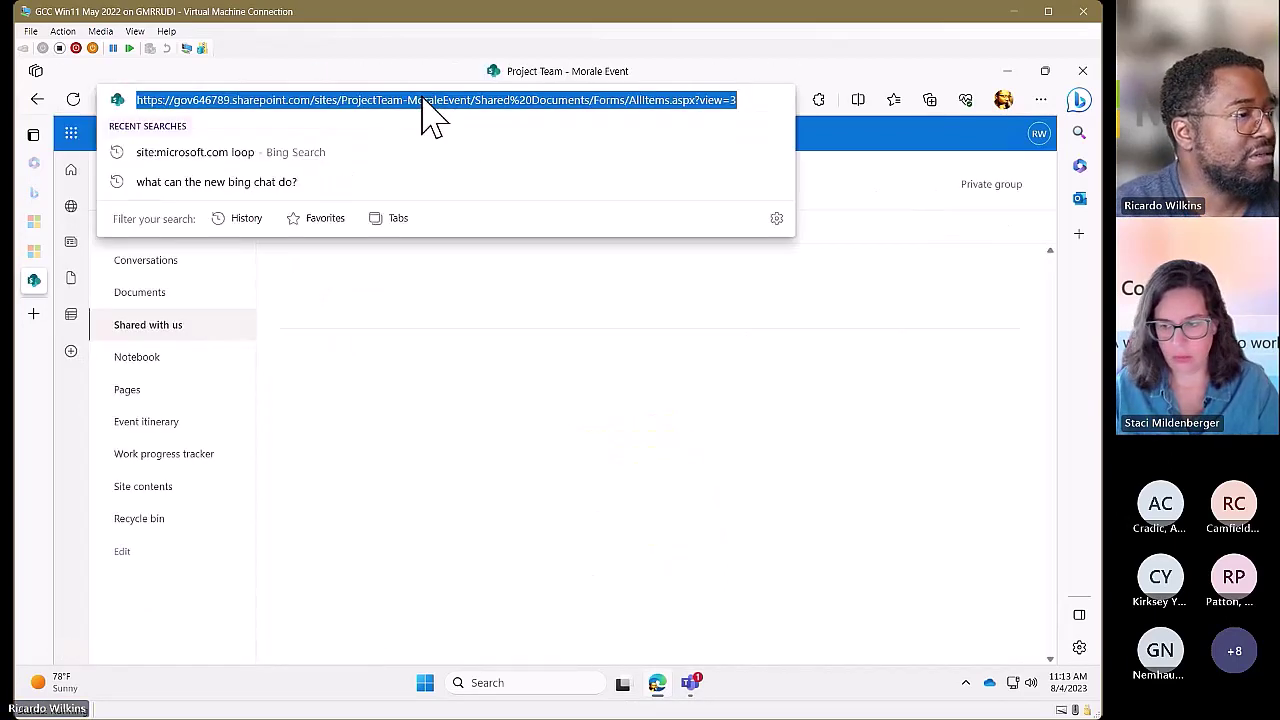
{"action": "left_click", "coordinate": [33, 165]}
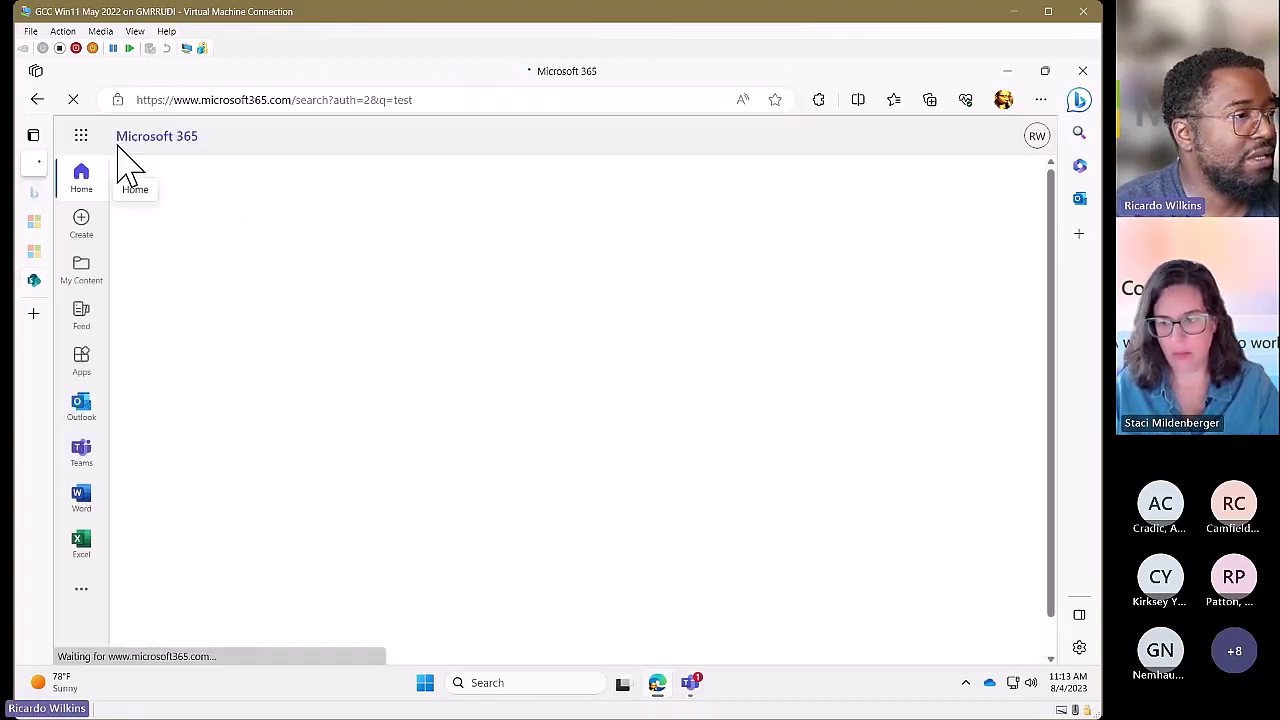
{"action": "left_click", "coordinate": [88, 424]}
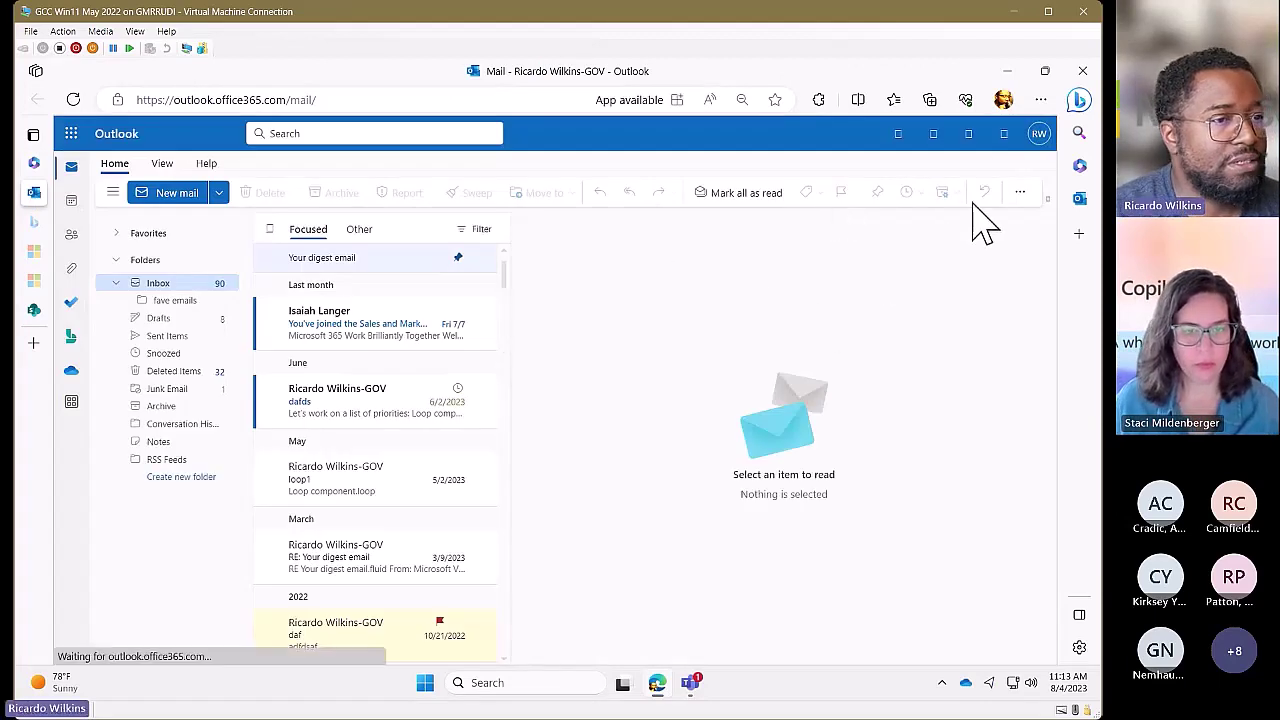
- Open a blank new email in its own window, examine its formatting options at full size, and close it
{"action": "left_click", "coordinate": [190, 196]}
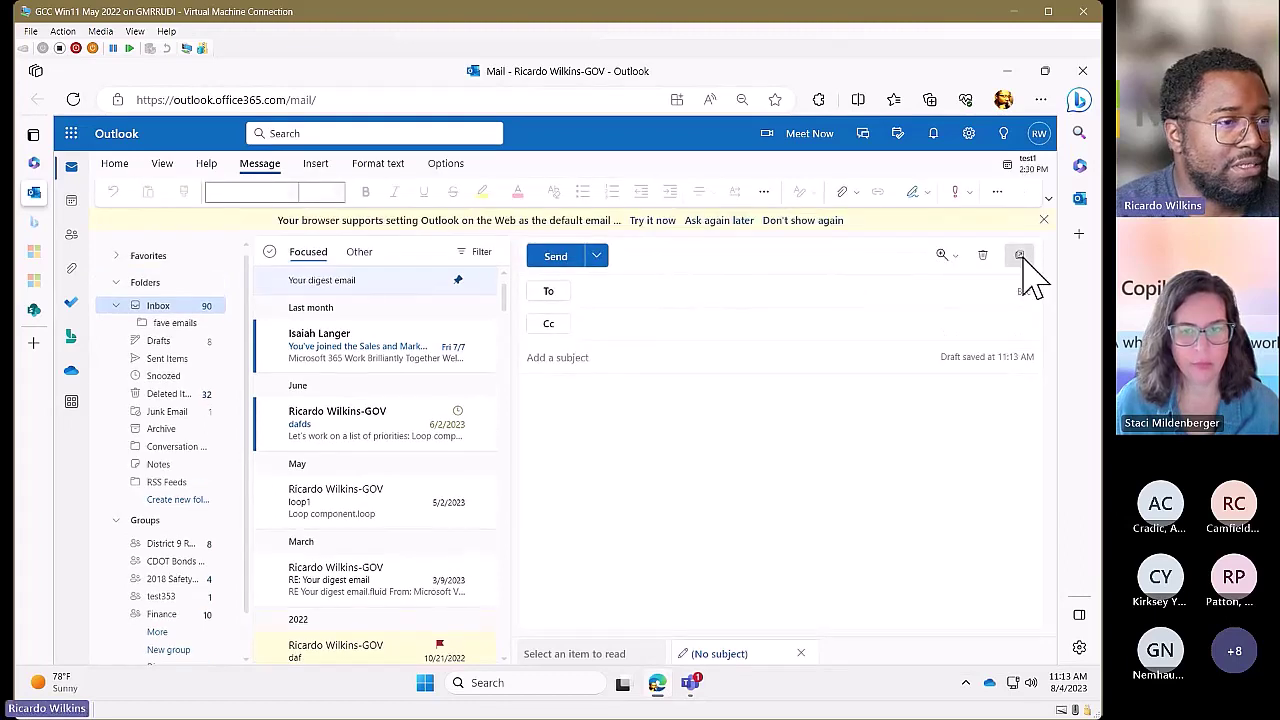
{"action": "left_click", "coordinate": [1020, 256]}
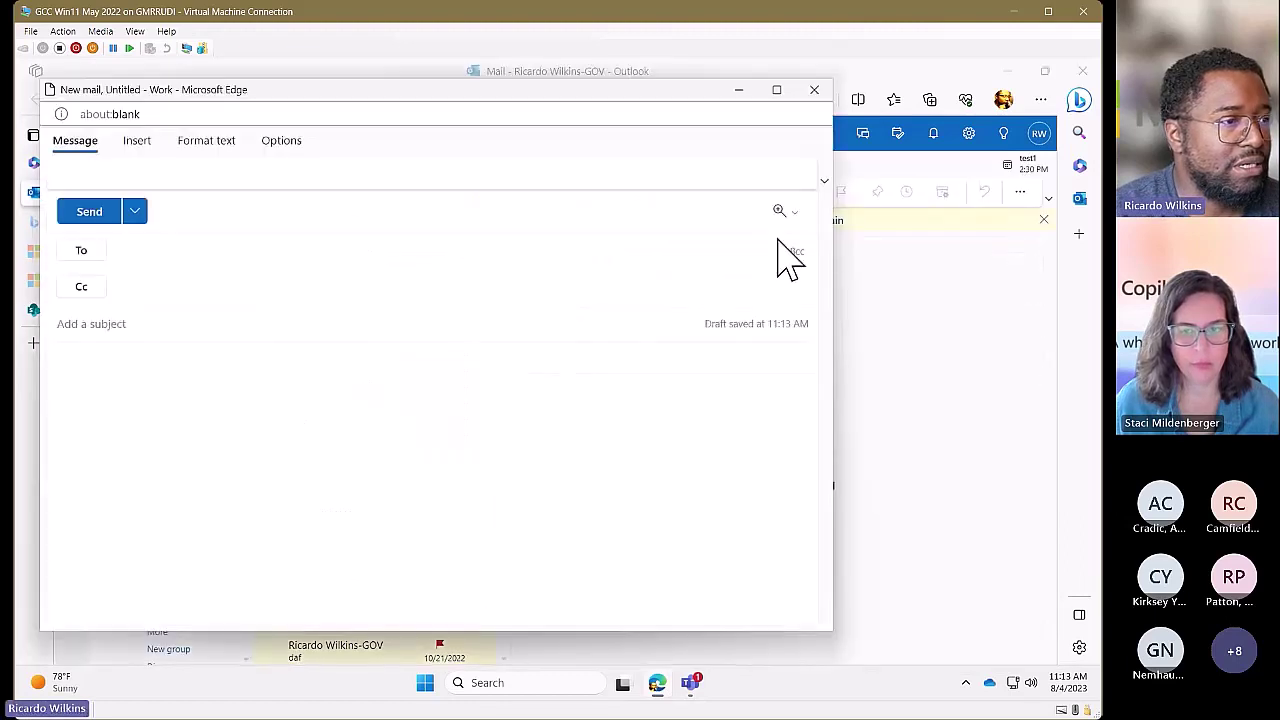
{"action": "left_click", "coordinate": [776, 90]}
{"action": "left_click", "coordinate": [114, 400]}
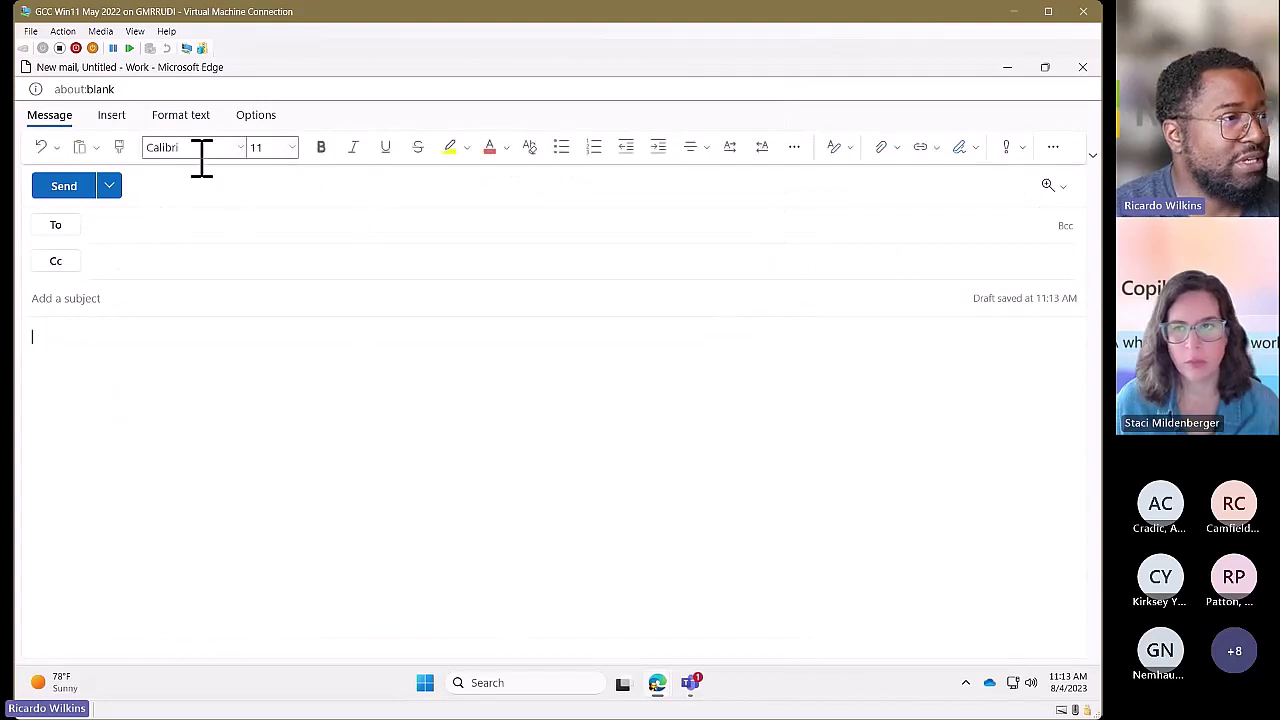
{"action": "left_click", "coordinate": [1045, 67]}
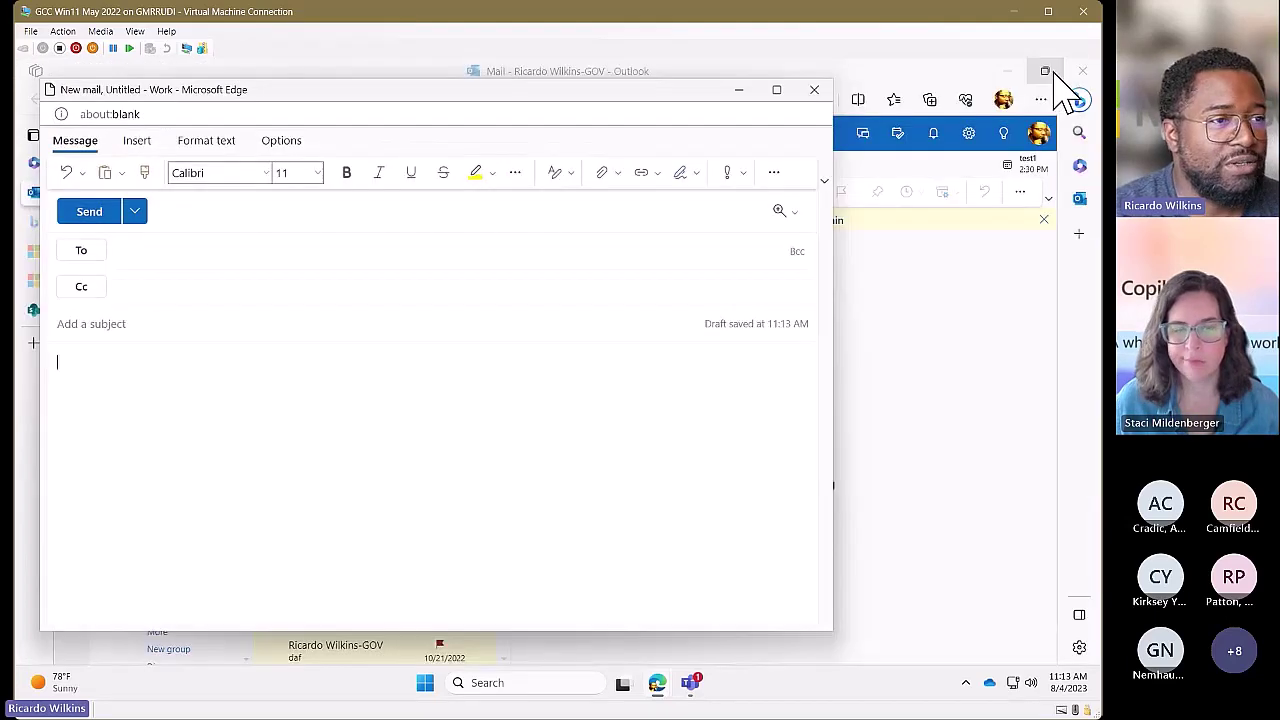
{"action": "left_click", "coordinate": [815, 90]}
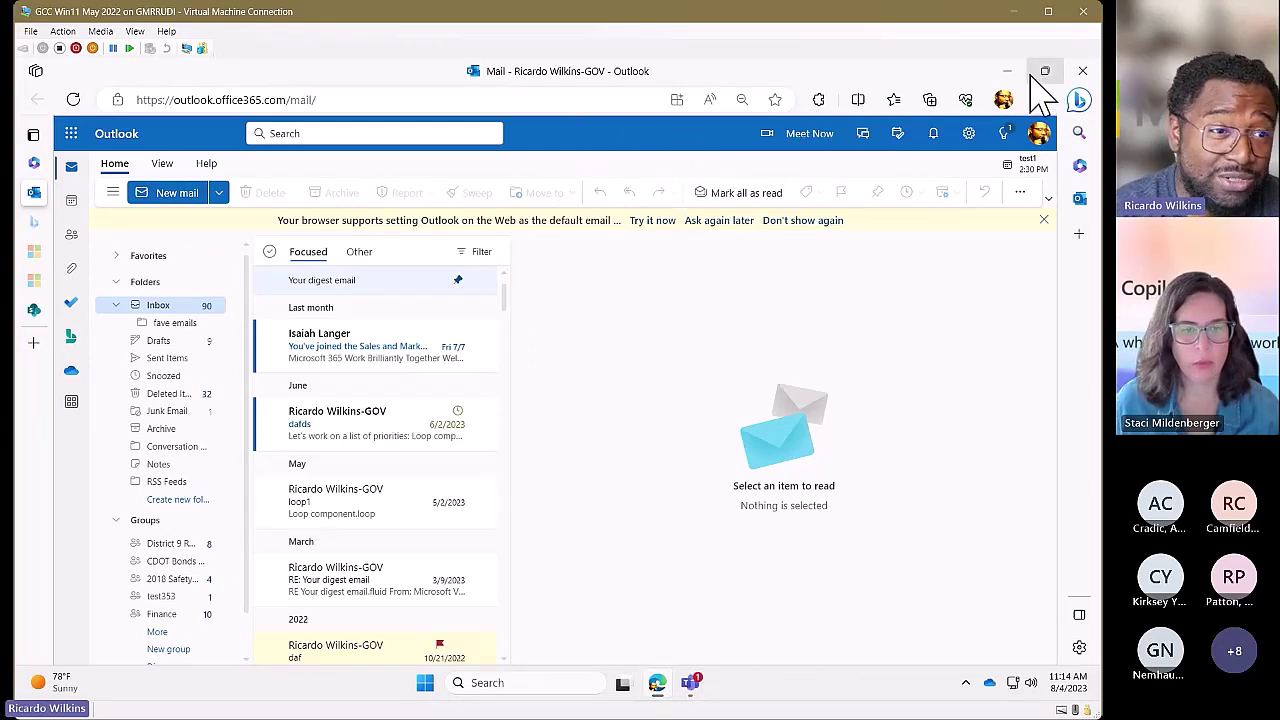
- Restore the Outlook browser window to a smaller size and reposition it over the desktop with Teams minimized
{"action": "double_click", "coordinate": [598, 75]}
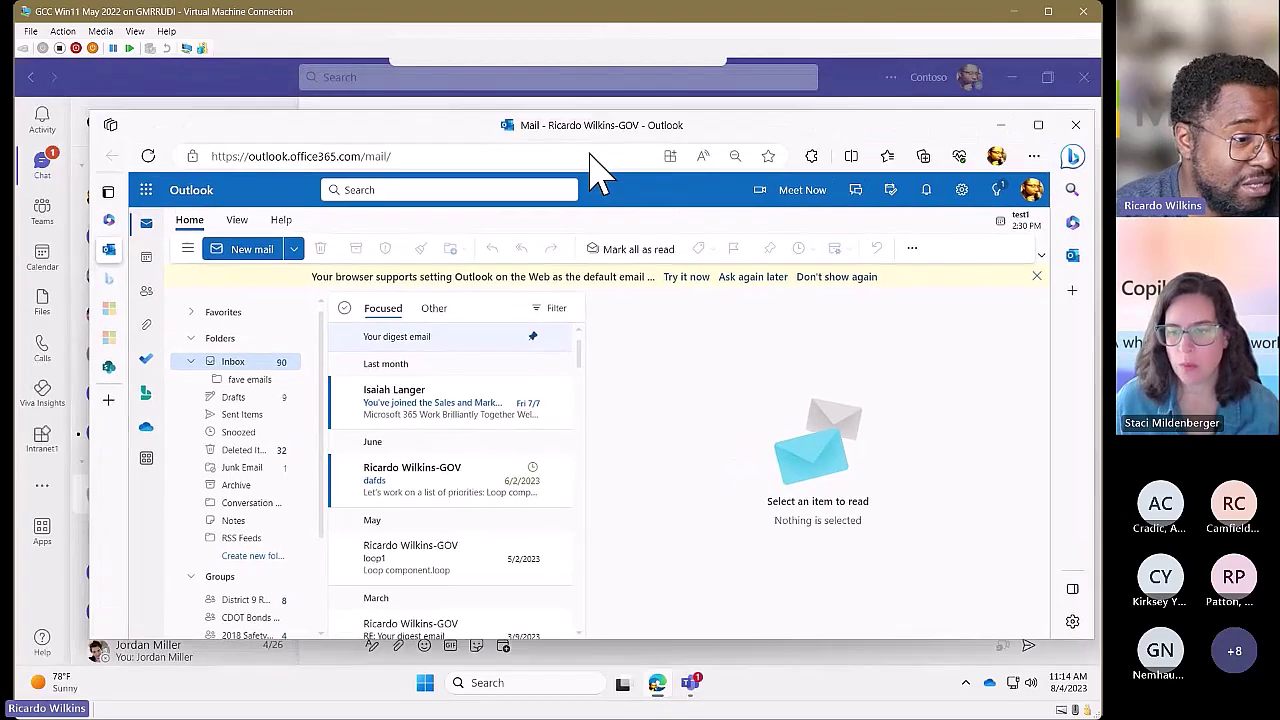
{"action": "left_click", "coordinate": [1023, 106]}
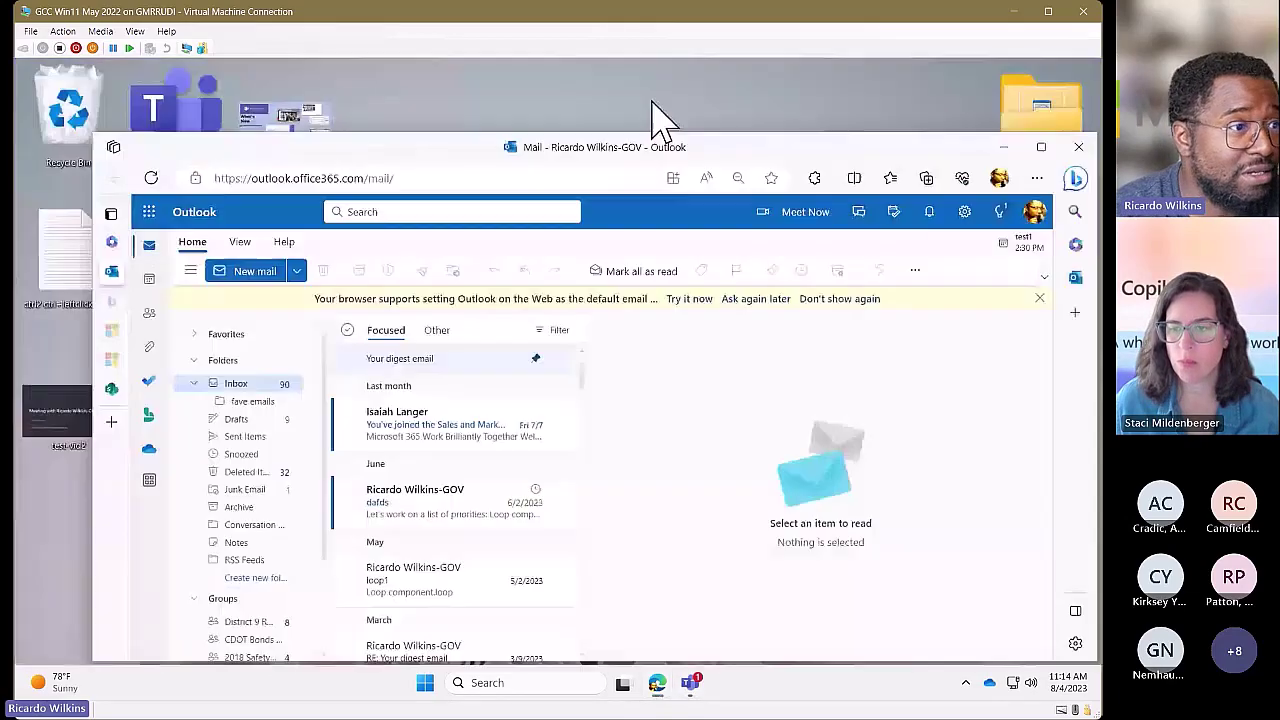
{"action": "left_click_drag", "start_coordinate": [348, 147], "coordinate": [393, 120]}
- Search Windows for "outlo" and launch the Outlook desktop app to view its mail window
{"action": "left_click", "coordinate": [428, 688]}
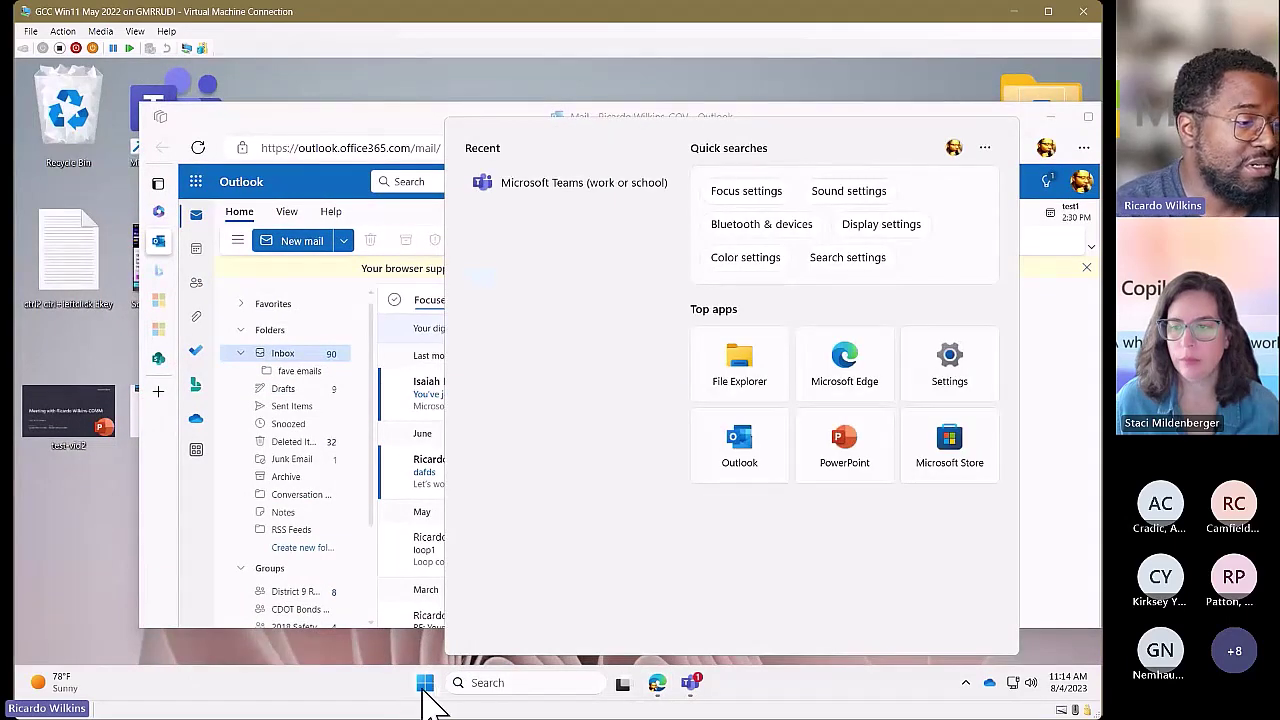
{"action": "left_click", "coordinate": [424, 685]}
{"action": "type", "text": "outlo"}
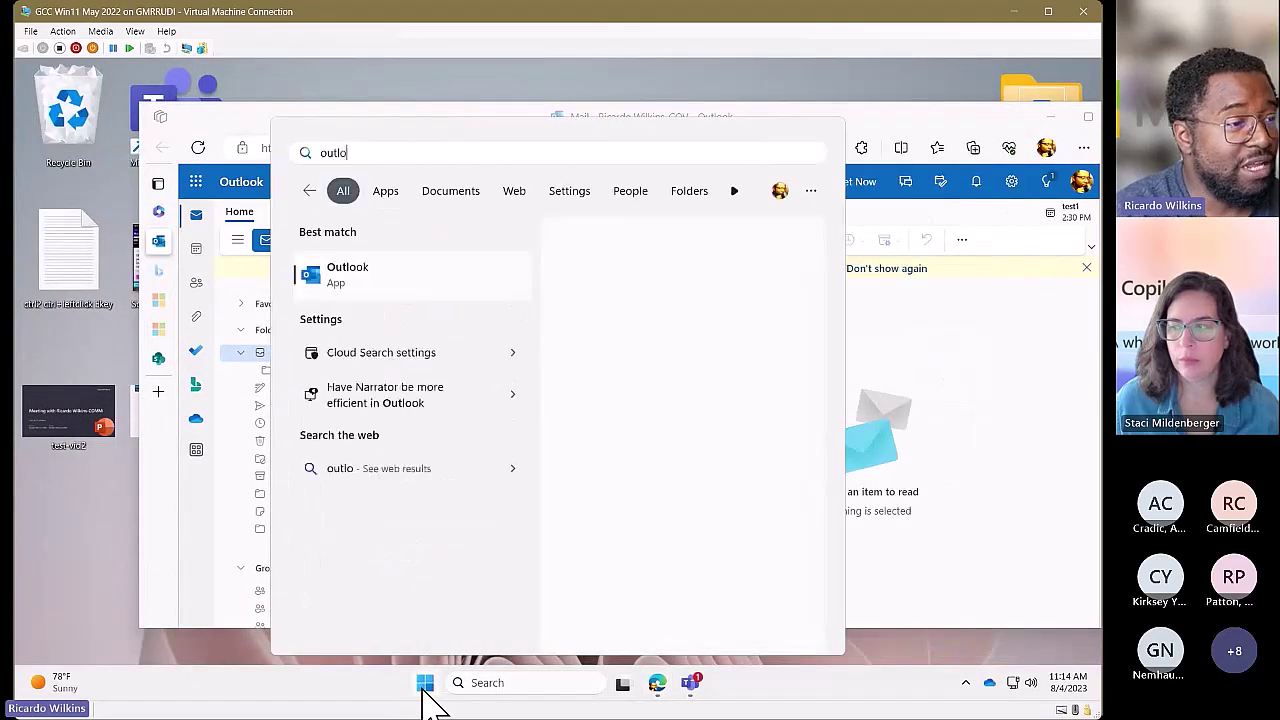
{"action": "left_click", "coordinate": [391, 294]}
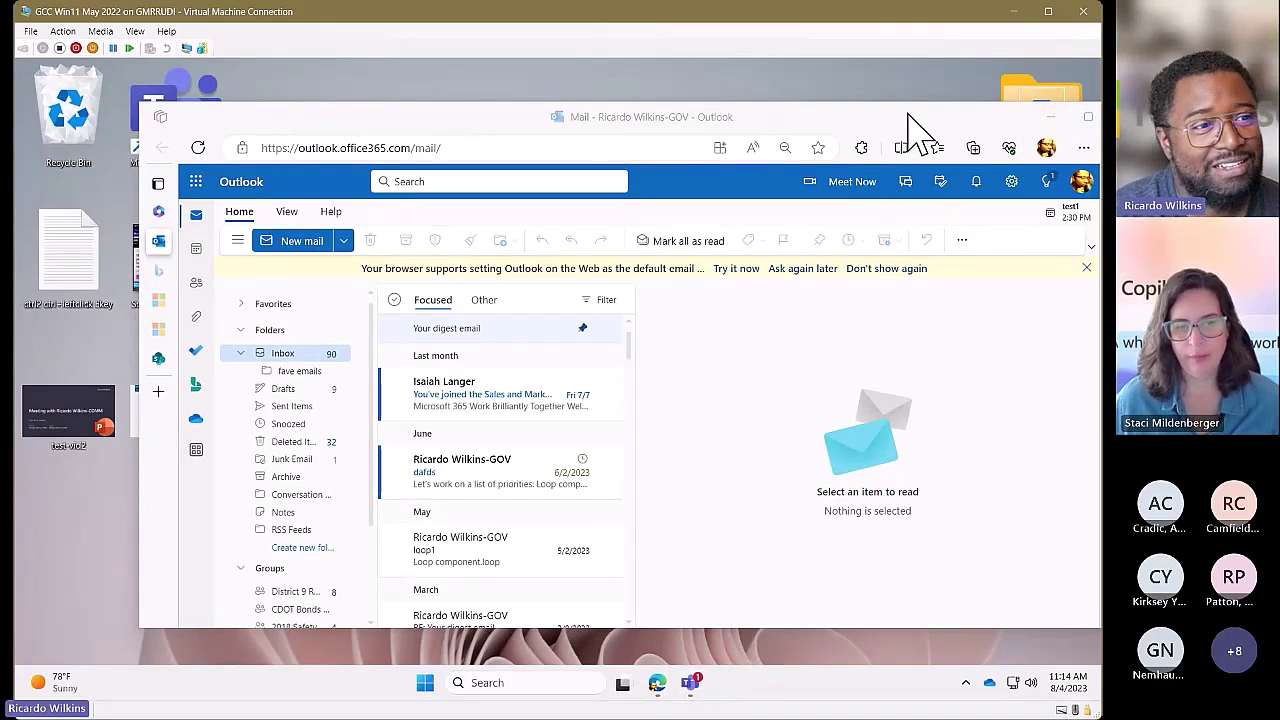
{"action": "left_click", "coordinate": [1046, 122]}
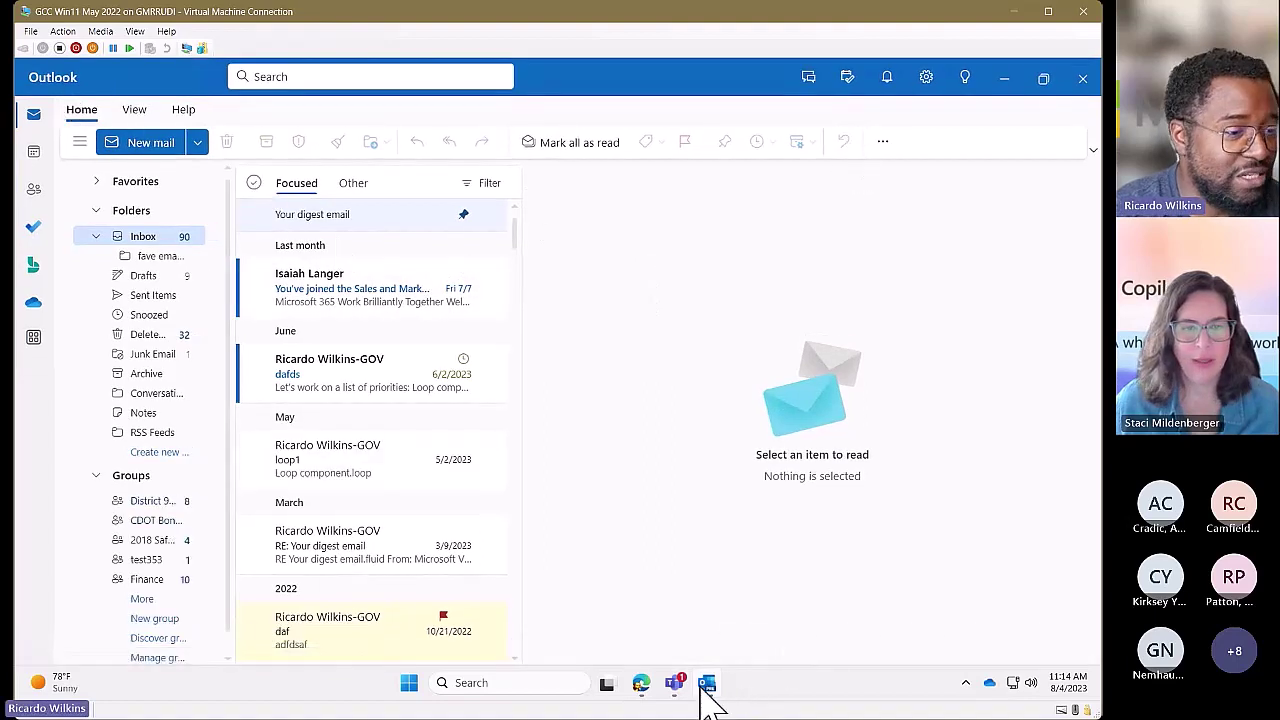
{"action": "mouse_move", "coordinate": [707, 692]}
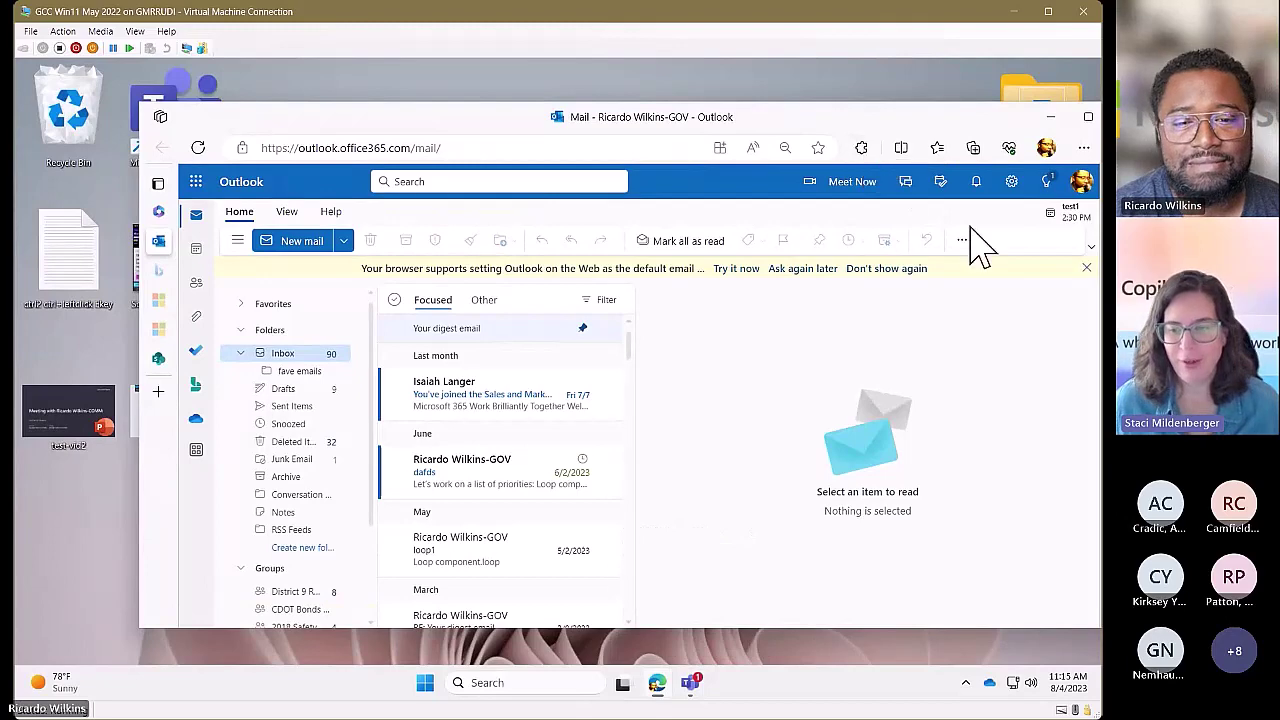
- Minimize the browser window, relaunch the Outlook app from a Windows search for "outl", and dismiss the launch message
{"action": "left_click_drag", "start_coordinate": [994, 128], "coordinate": [946, 125]}
{"action": "left_click", "coordinate": [1003, 113]}
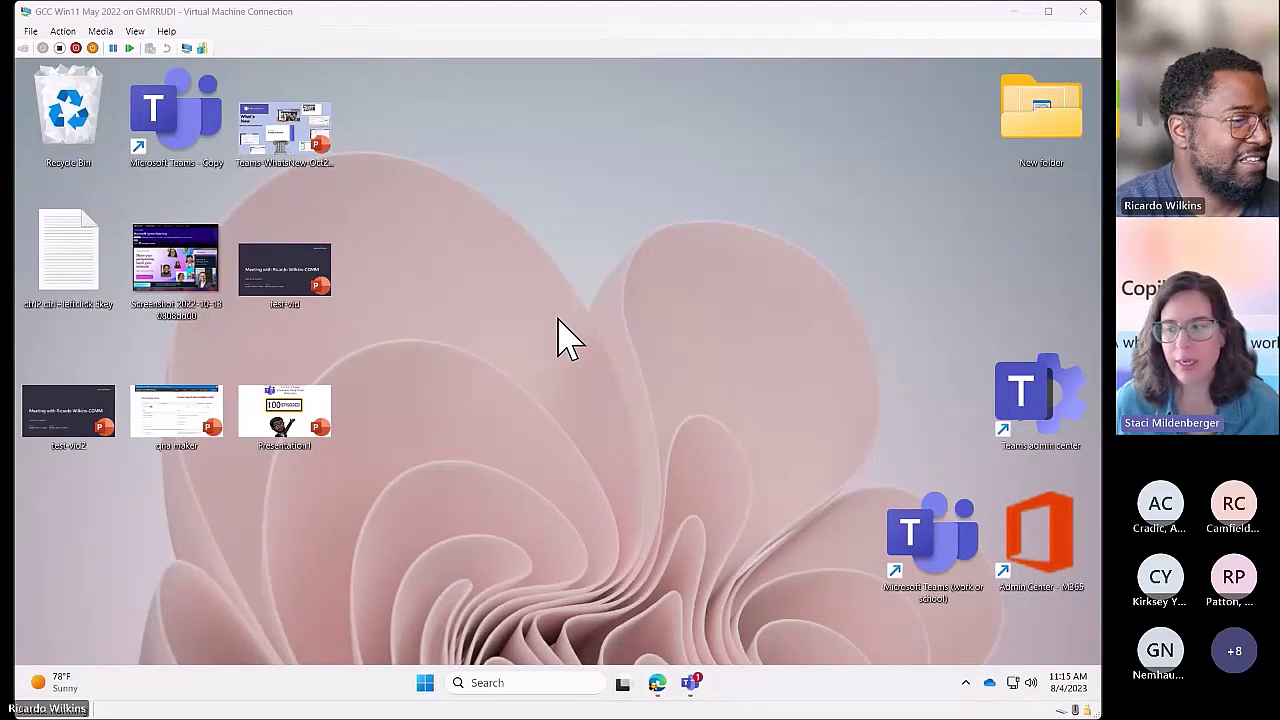
{"action": "left_click", "coordinate": [427, 700]}
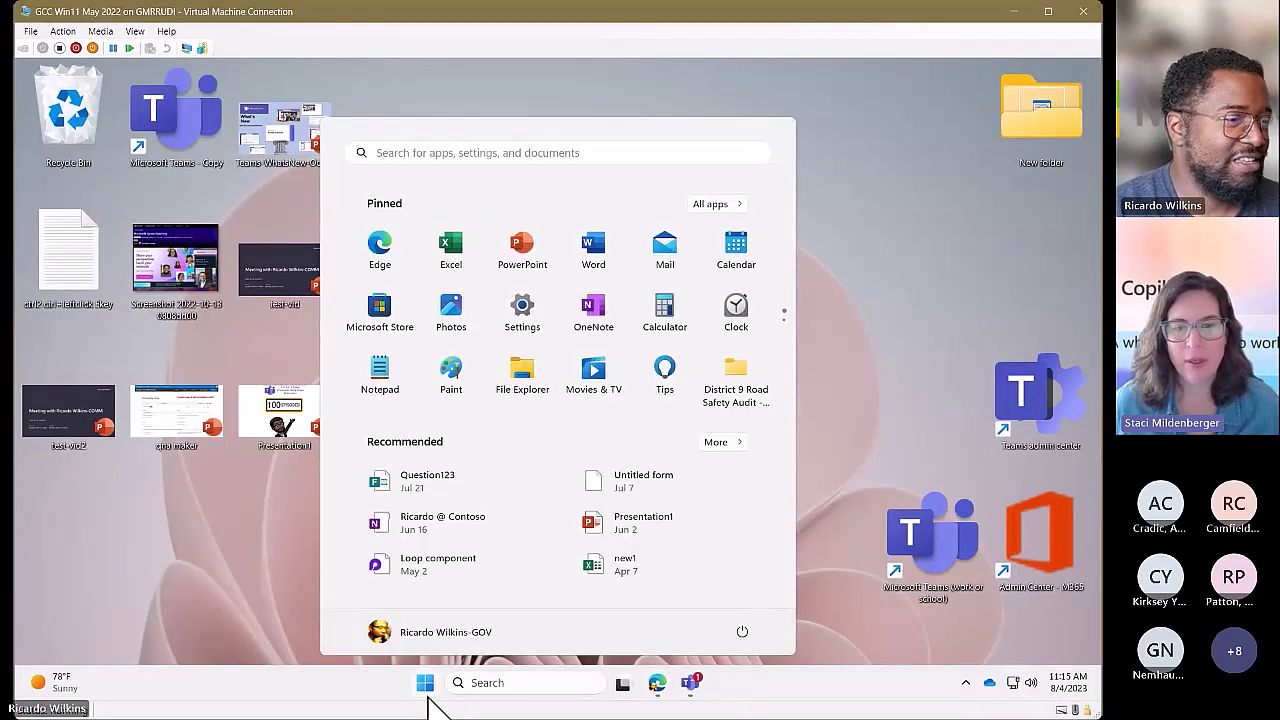
{"action": "type", "text": "outl"}
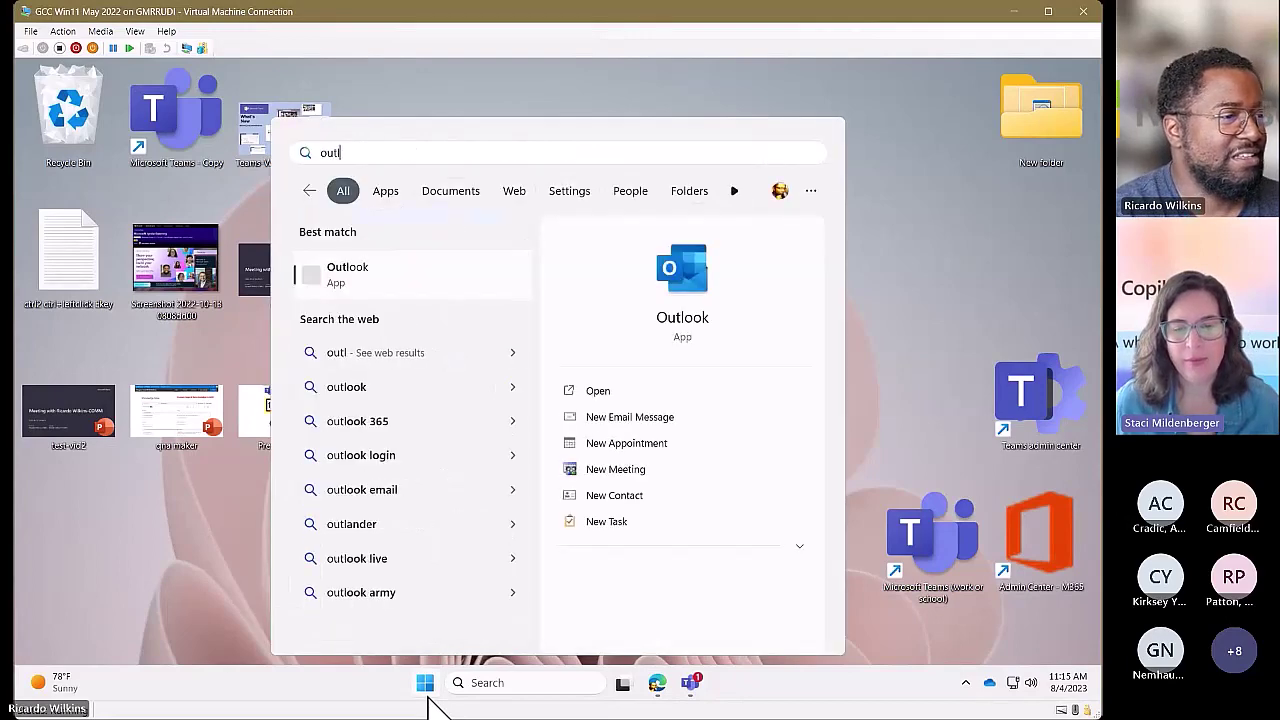
{"action": "left_click", "coordinate": [392, 273]}
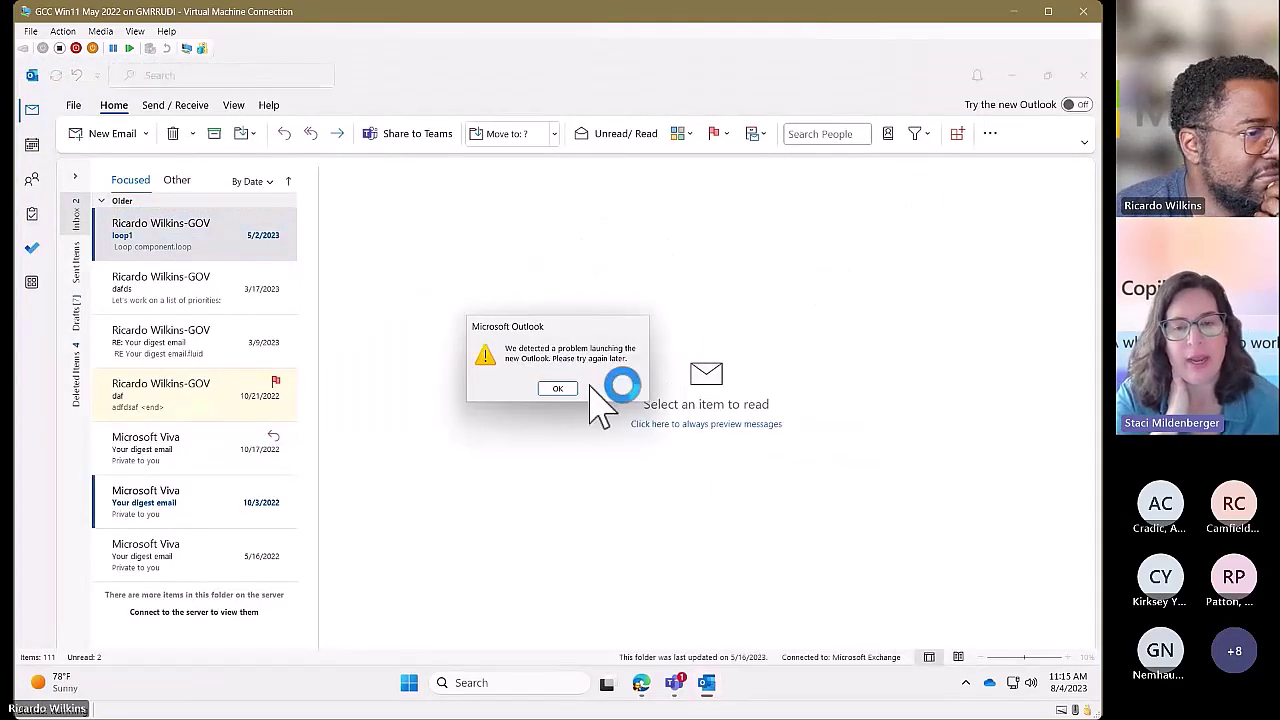
{"action": "left_click", "coordinate": [553, 388]}
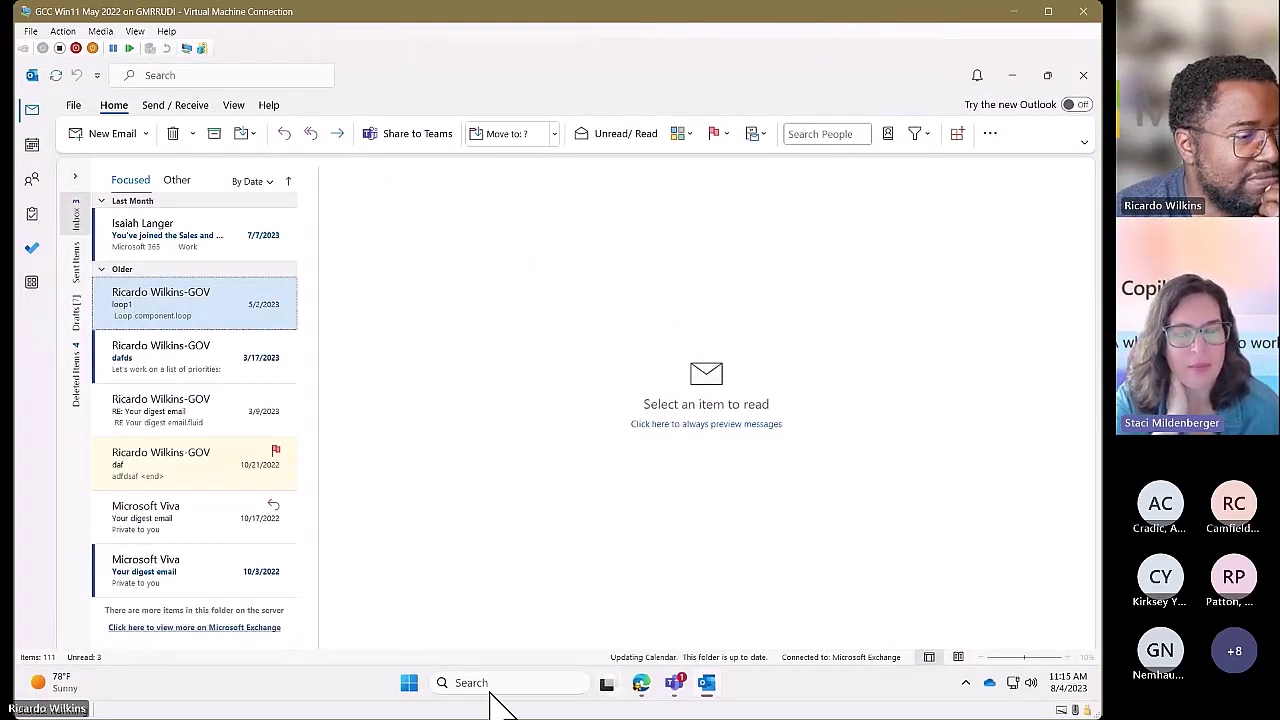
- Check for updates in Windows Update, and shrink and move the Settings window to uncover Outlook
{"action": "left_click", "coordinate": [412, 688]}
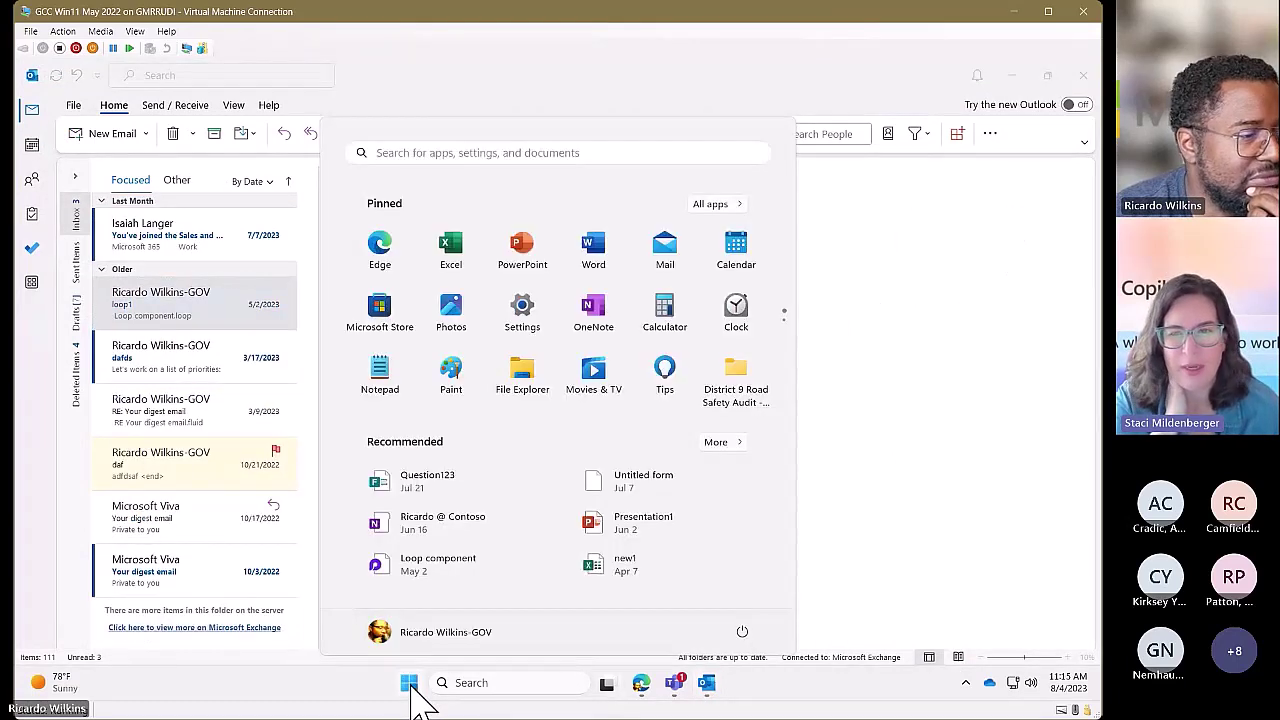
{"action": "left_click", "coordinate": [527, 330]}
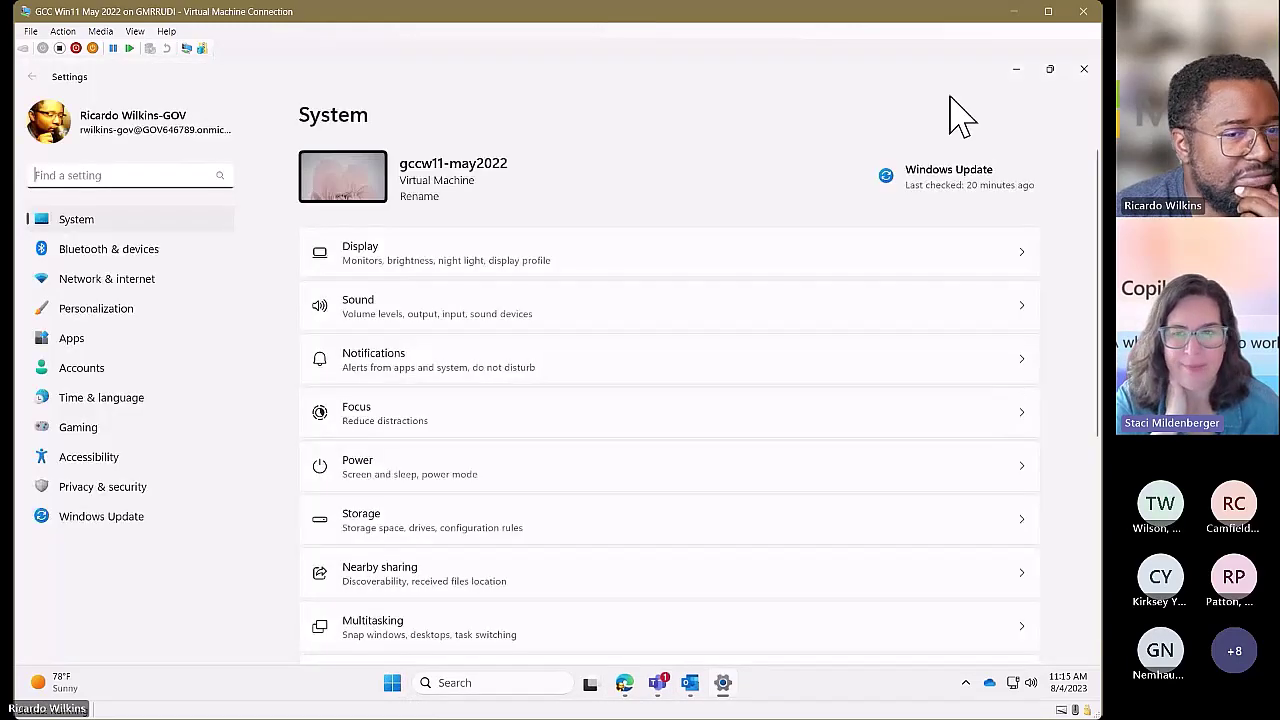
{"action": "left_click", "coordinate": [977, 195]}
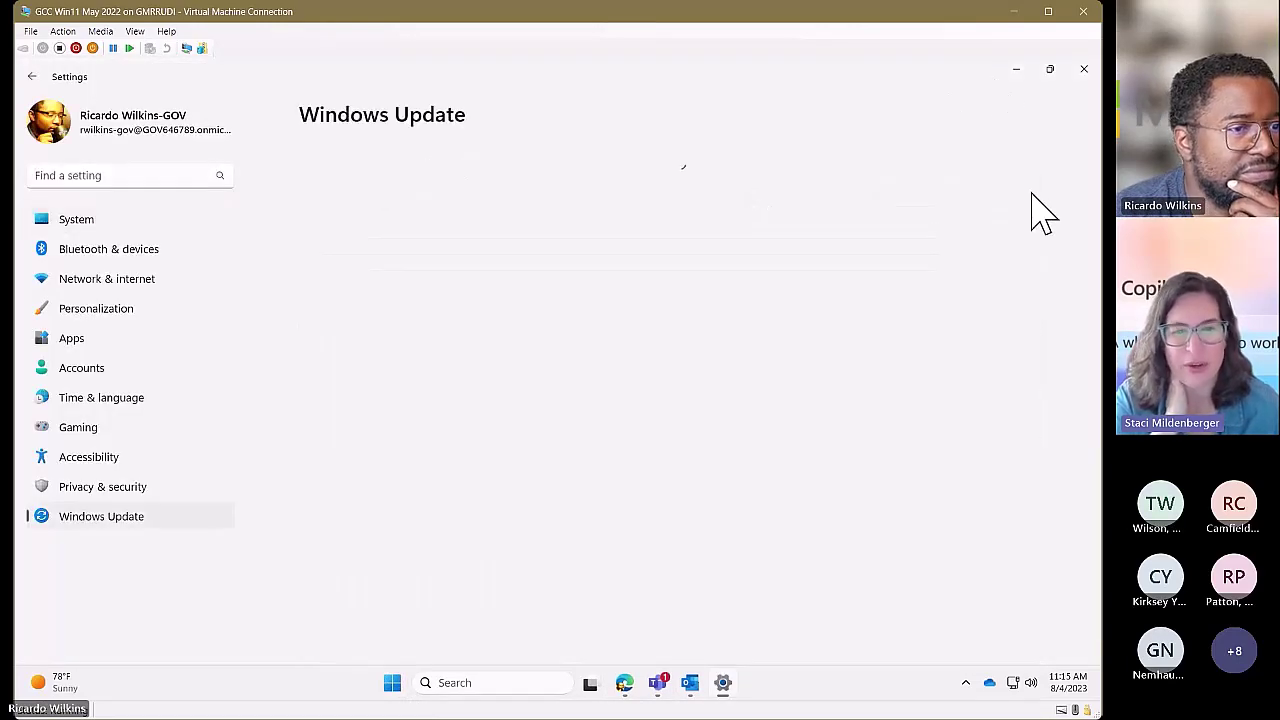
{"action": "left_click", "coordinate": [958, 186]}
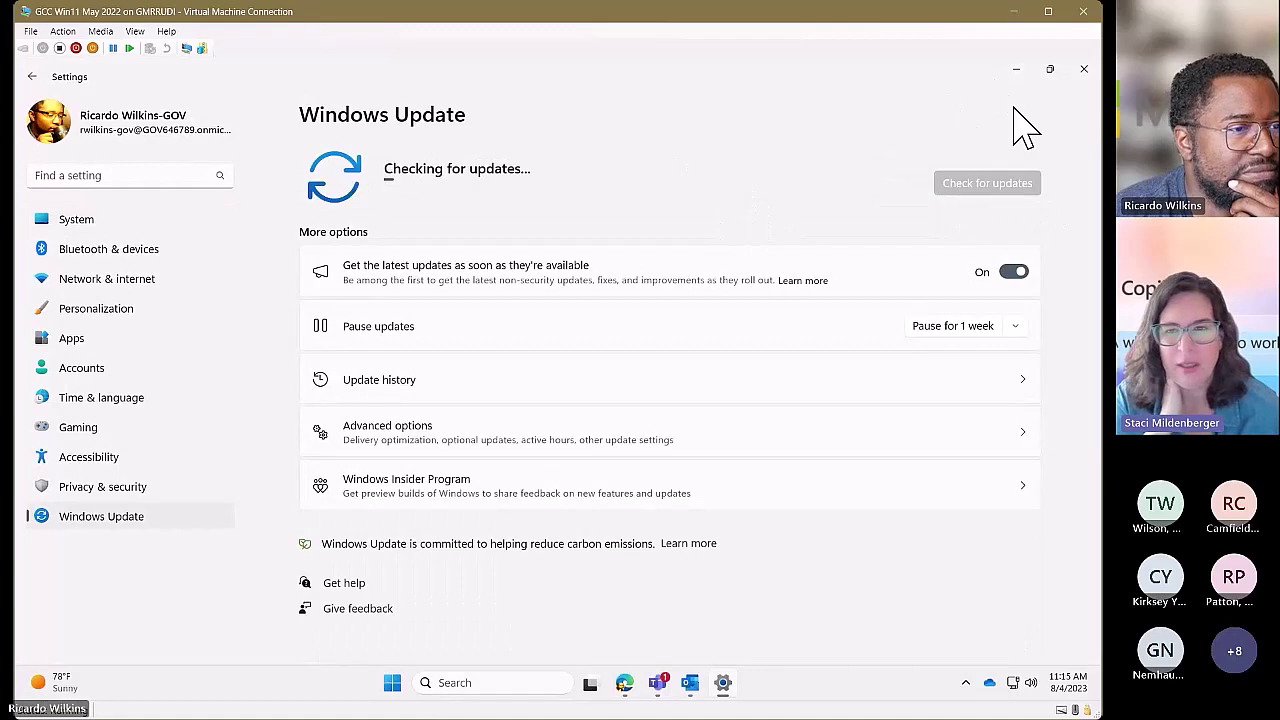
{"action": "left_click", "coordinate": [1050, 69]}
{"action": "left_click_drag", "start_coordinate": [457, 100], "coordinate": [761, 168]}
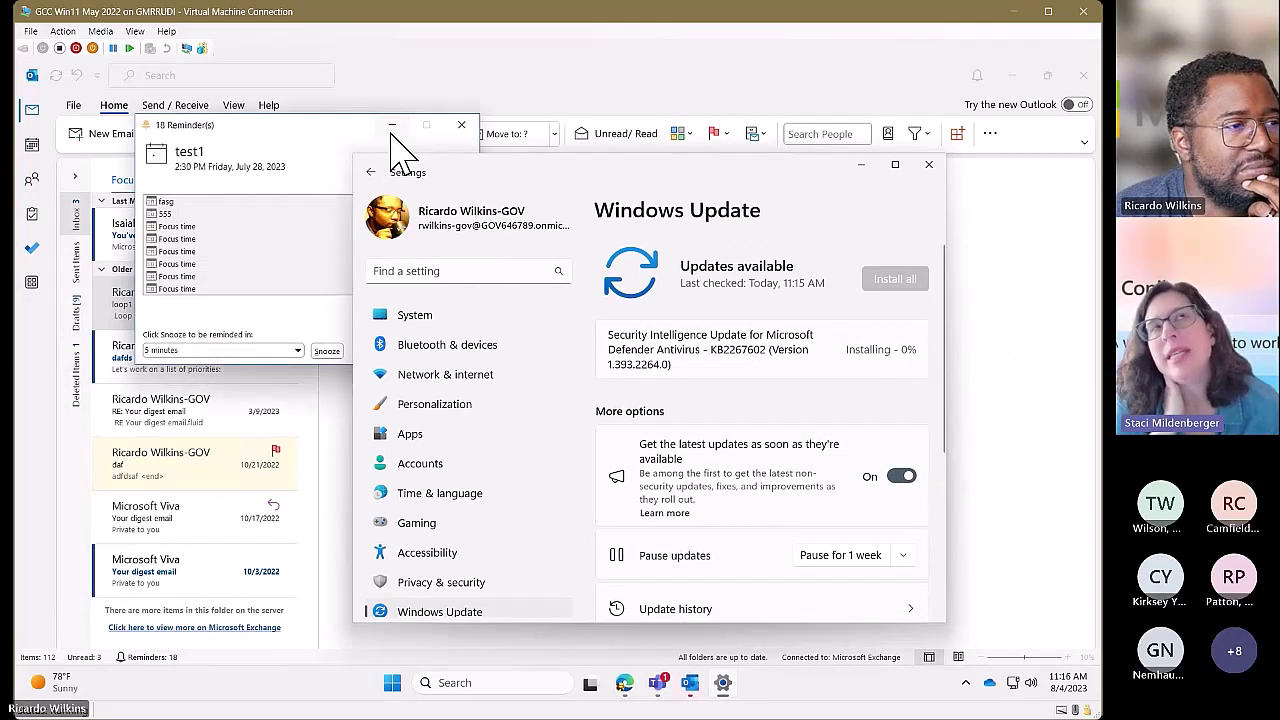
- Minimize the reminders and Settings windows, and switch classic Outlook to the new Outlook preview
{"action": "left_click", "coordinate": [386, 132]}
{"action": "left_click", "coordinate": [861, 165]}
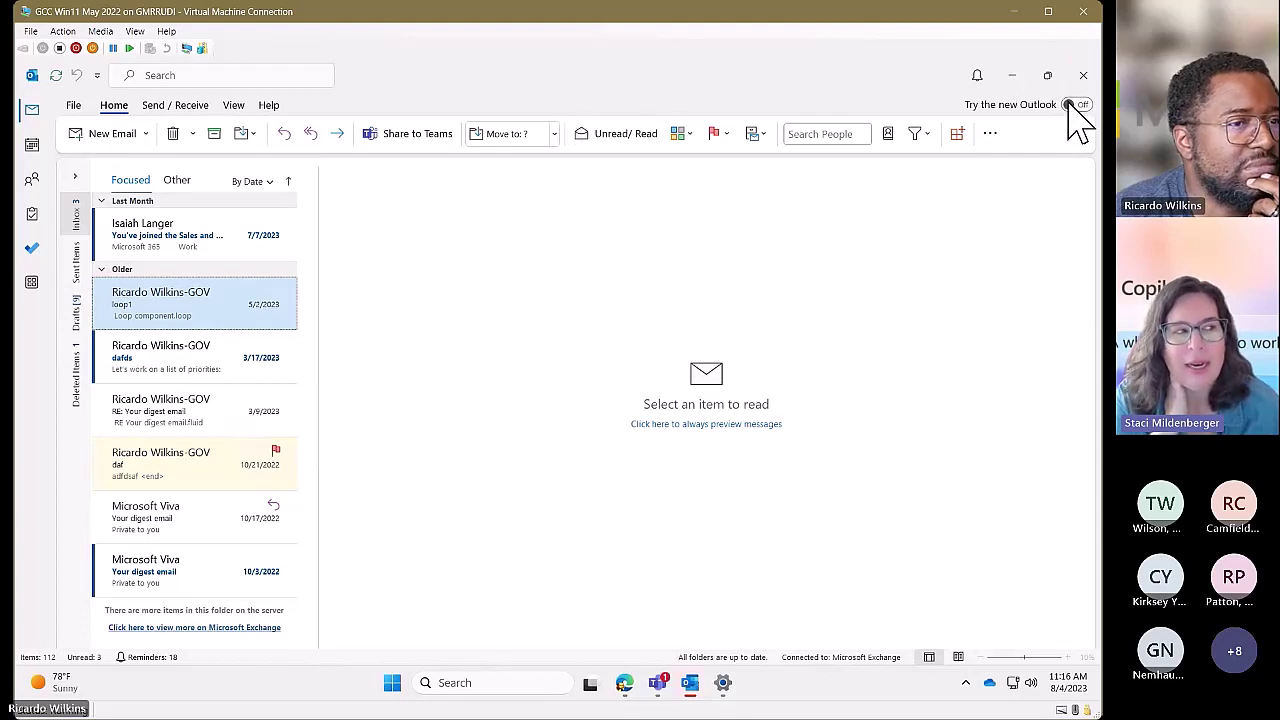
{"action": "left_click", "coordinate": [1072, 104]}
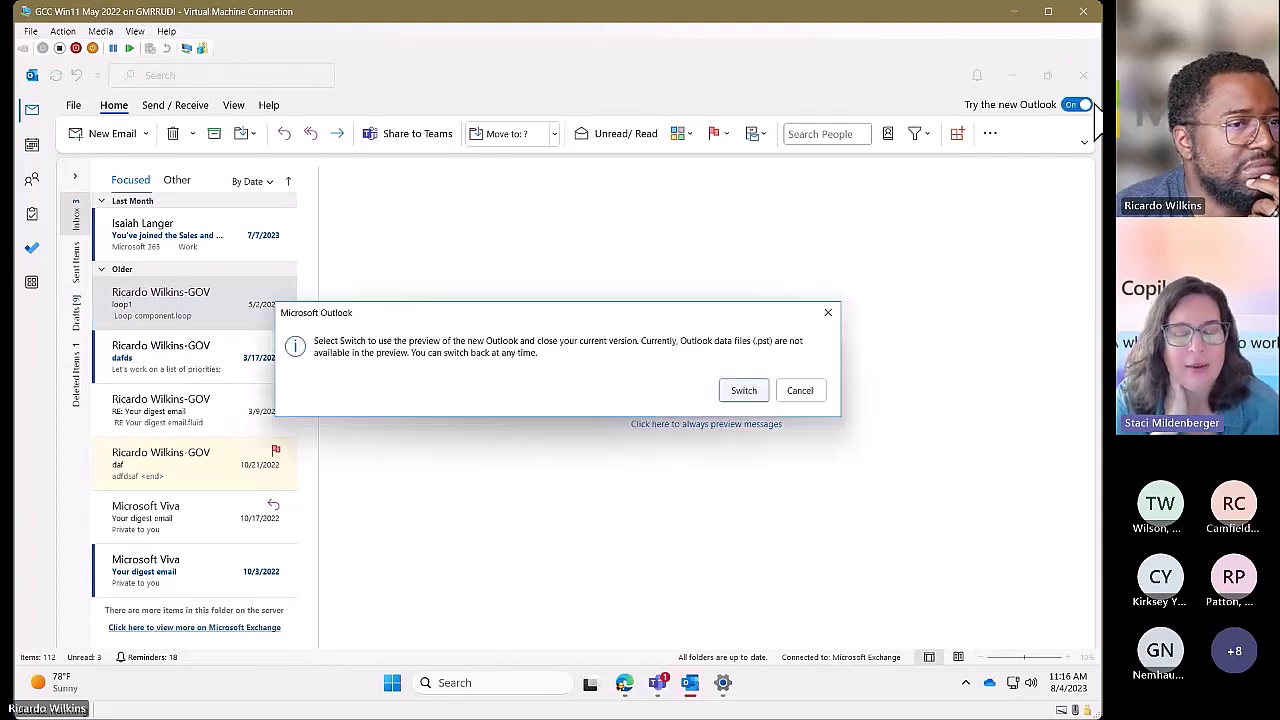
{"action": "left_click", "coordinate": [742, 390]}
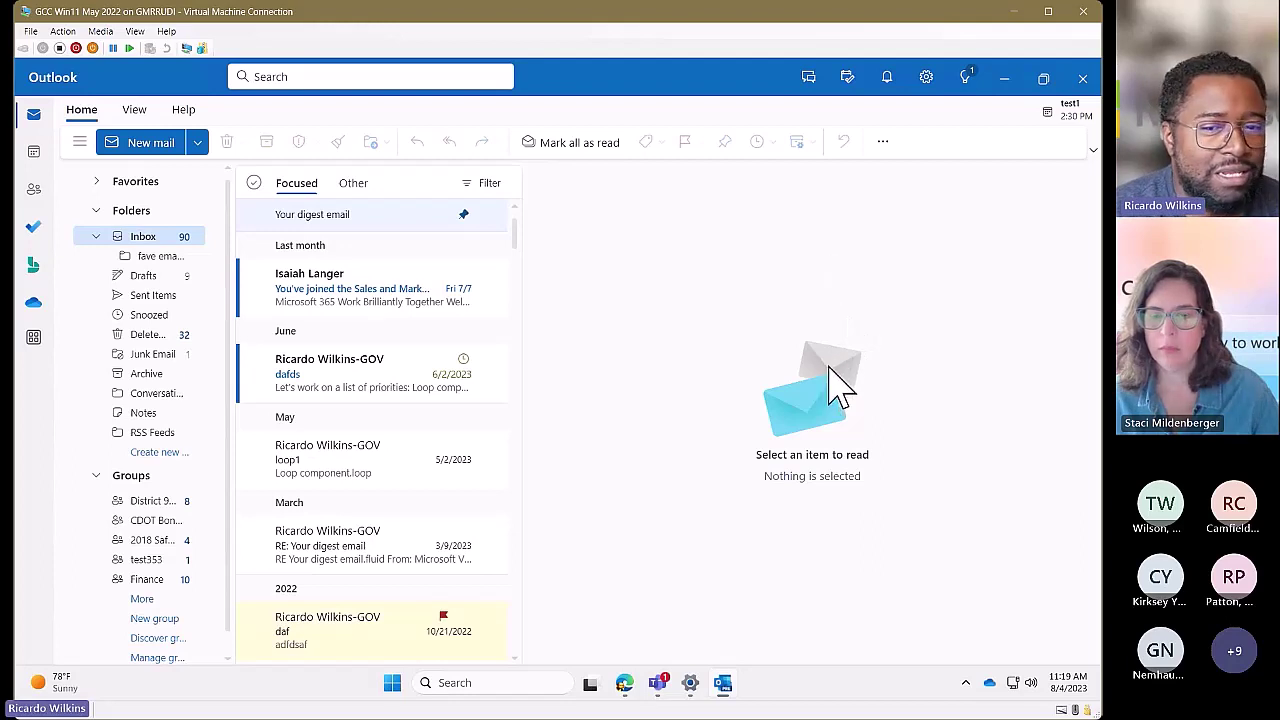
- Switch to the Edge browser, maximize its window, and go to support.microsoft.com
{"action": "left_click", "coordinate": [626, 683]}
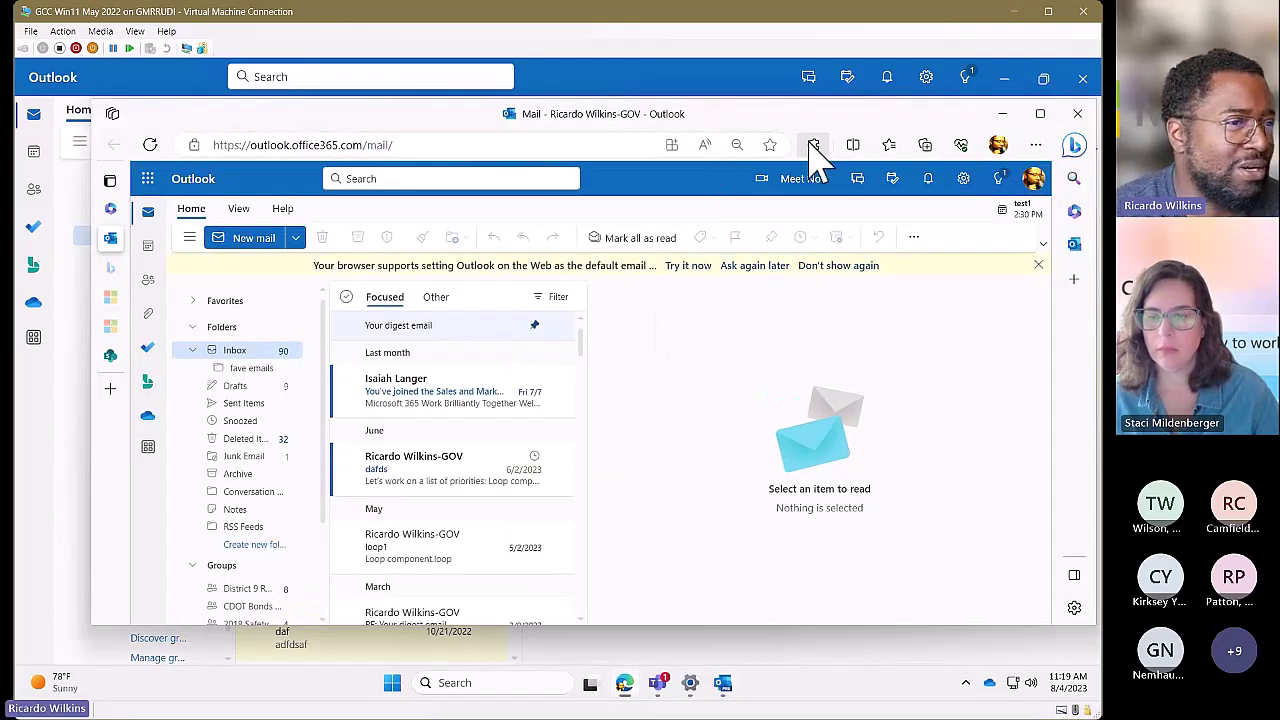
{"action": "left_click_drag", "start_coordinate": [466, 126], "coordinate": [450, 122]}
{"action": "double_click", "coordinate": [449, 113]}
{"action": "left_click", "coordinate": [414, 100]}
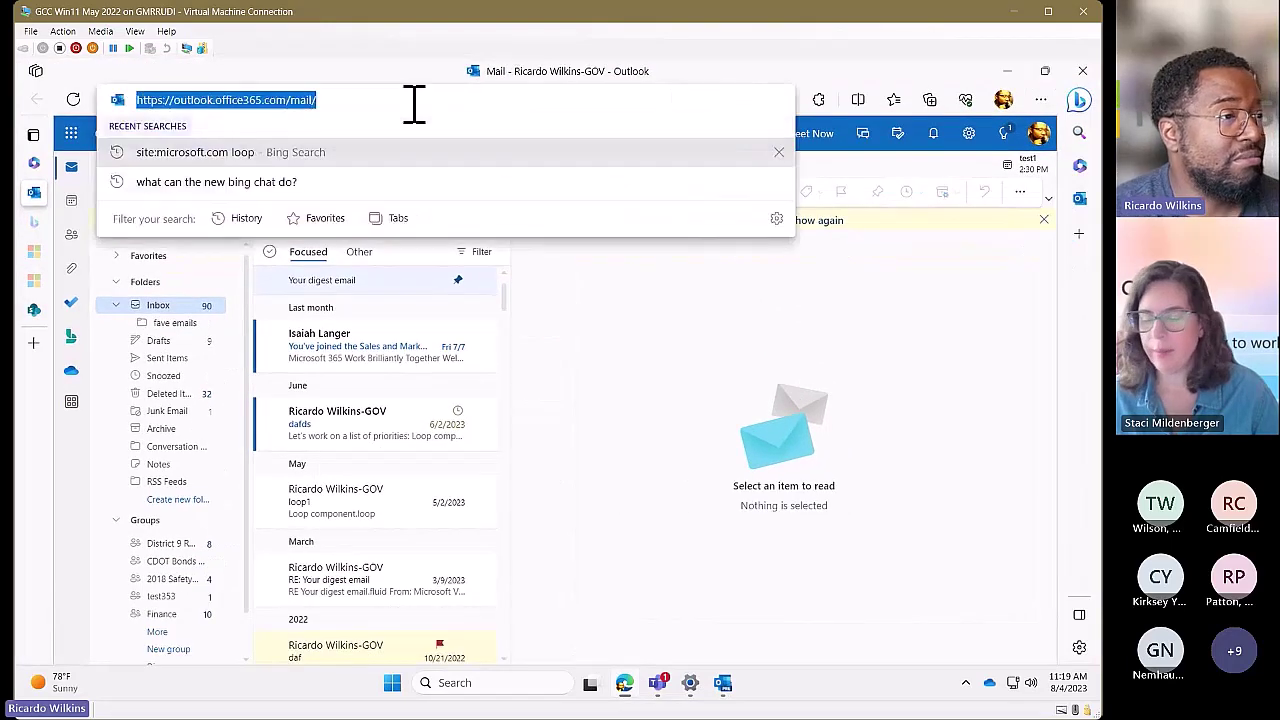
{"action": "type", "text": "support"}
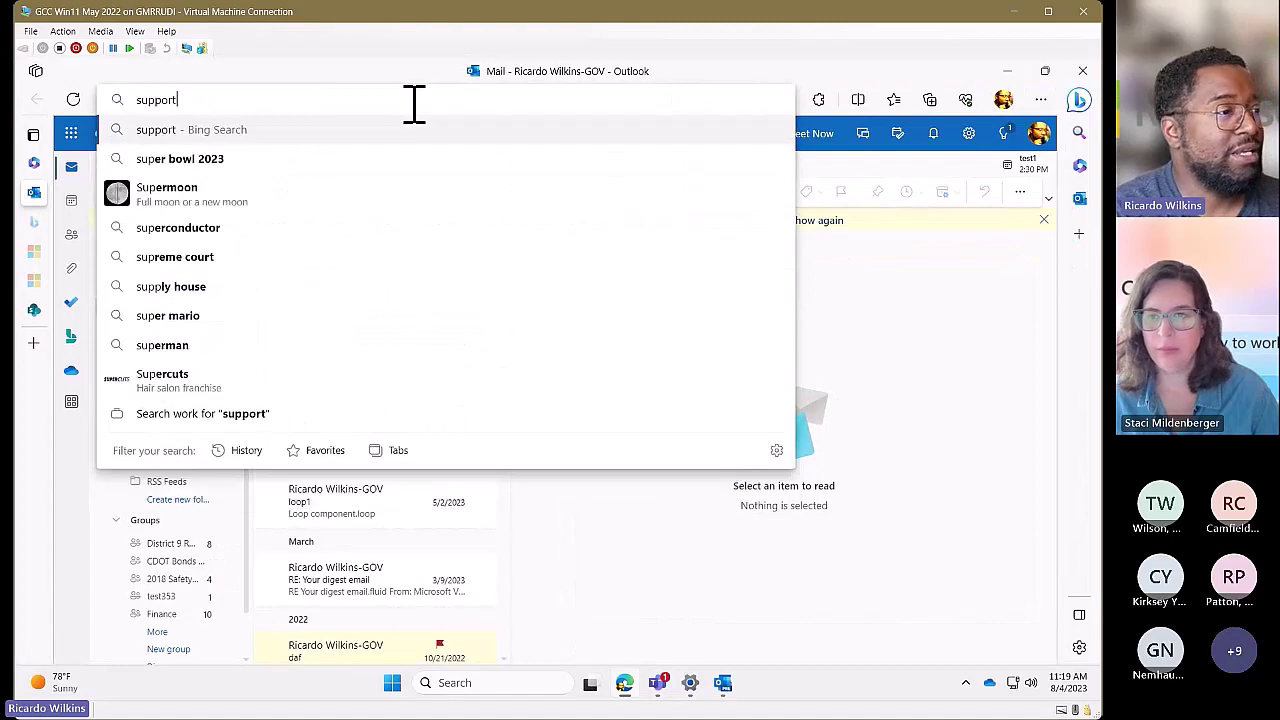
{"action": "type", "text": ".microsoft.com"}
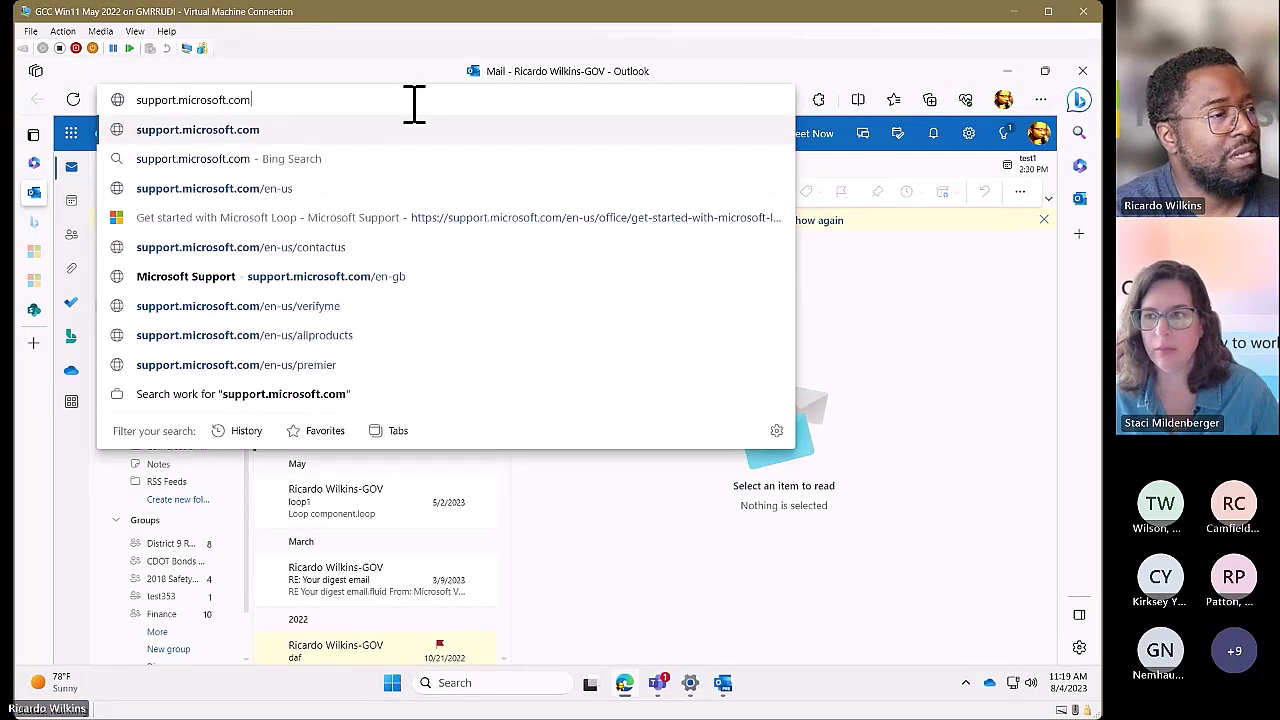
{"action": "key", "text": "Return"}
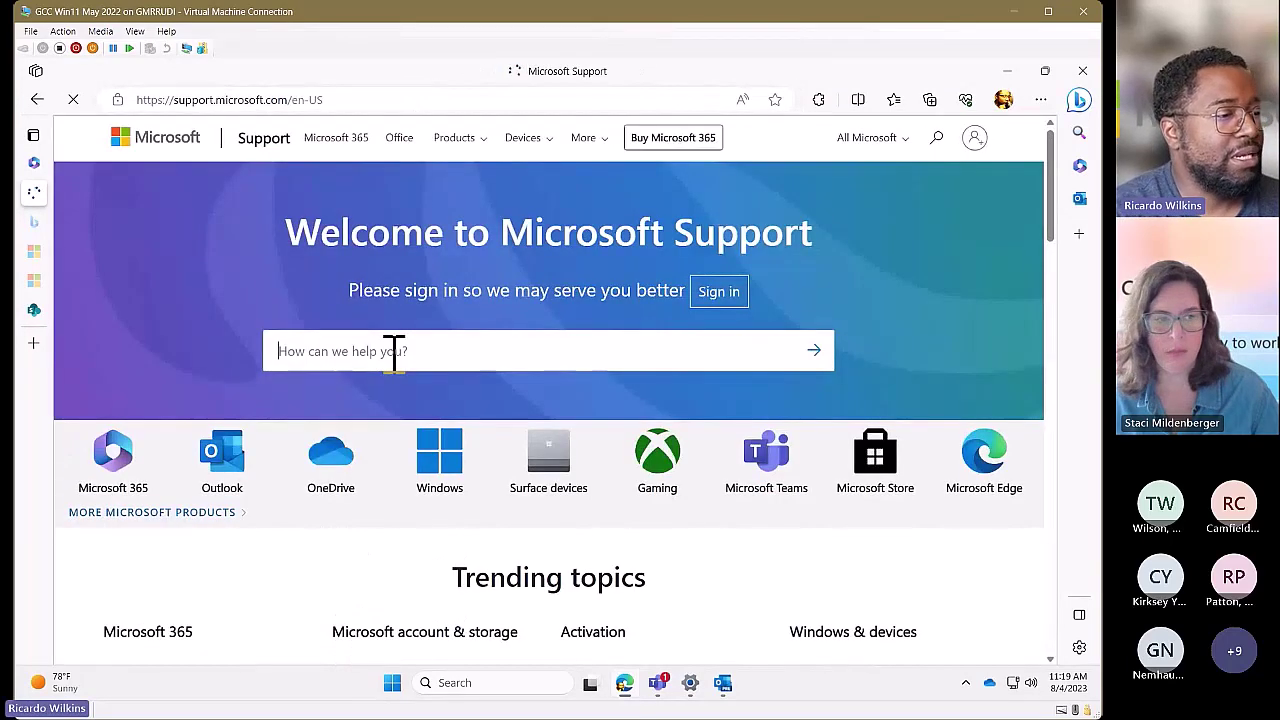
- Open the "Create an email message" article from the Email topics of Microsoft's Outlook support
{"action": "left_click", "coordinate": [391, 349]}
{"action": "left_click", "coordinate": [234, 478]}
{"action": "scroll", "coordinate": [835, 450], "scroll_direction": "down", "scroll_amount": 2}
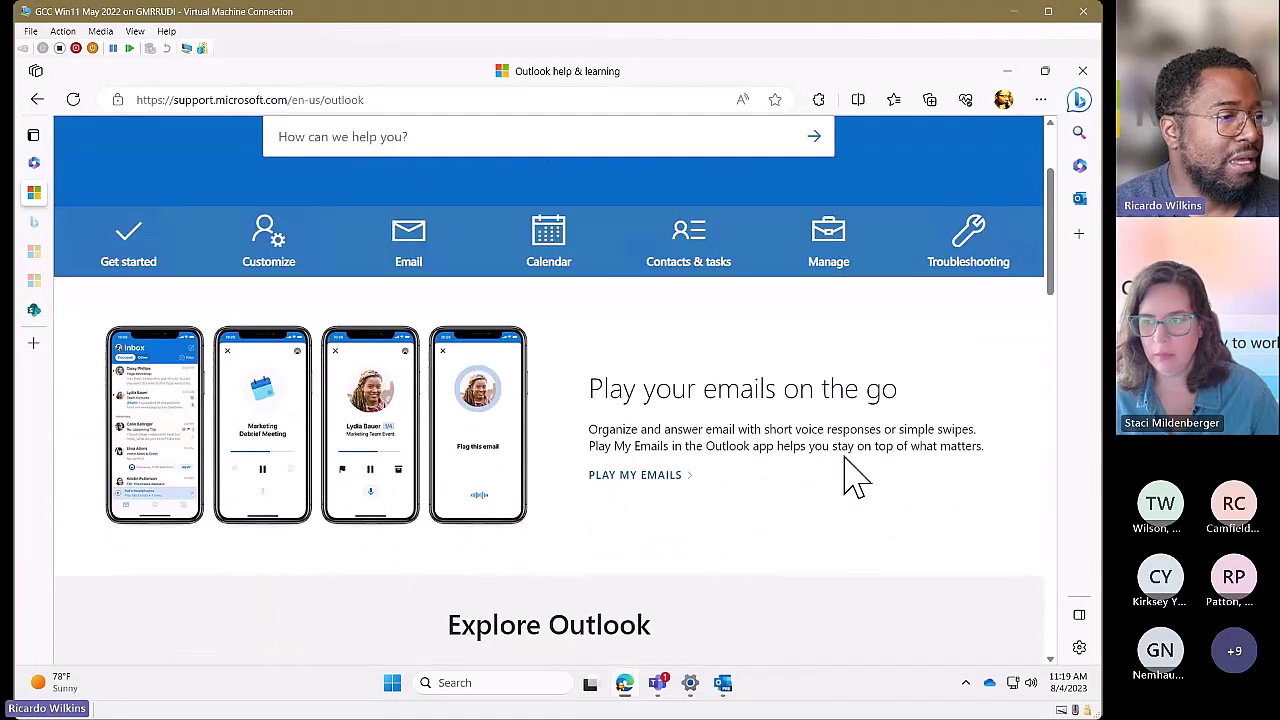
{"action": "left_click", "coordinate": [400, 258]}
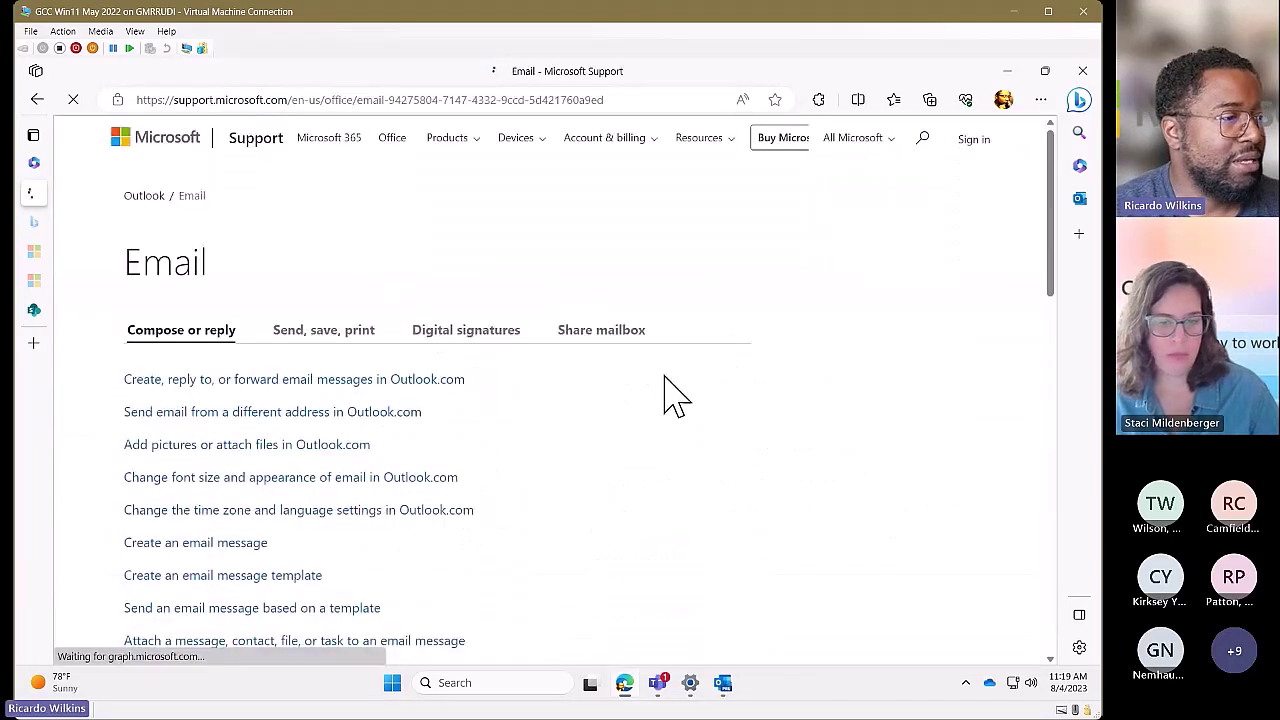
{"action": "scroll", "coordinate": [543, 457], "scroll_direction": "down", "scroll_amount": 2}
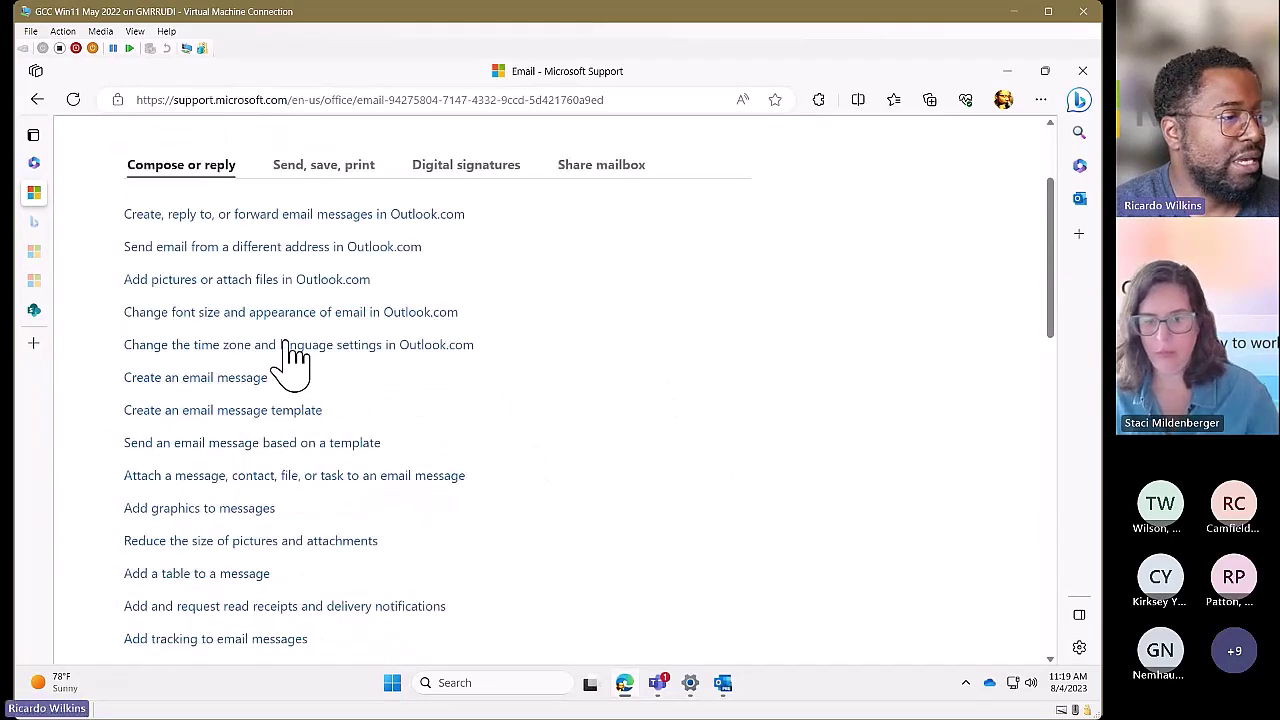
{"action": "left_click", "coordinate": [220, 378]}
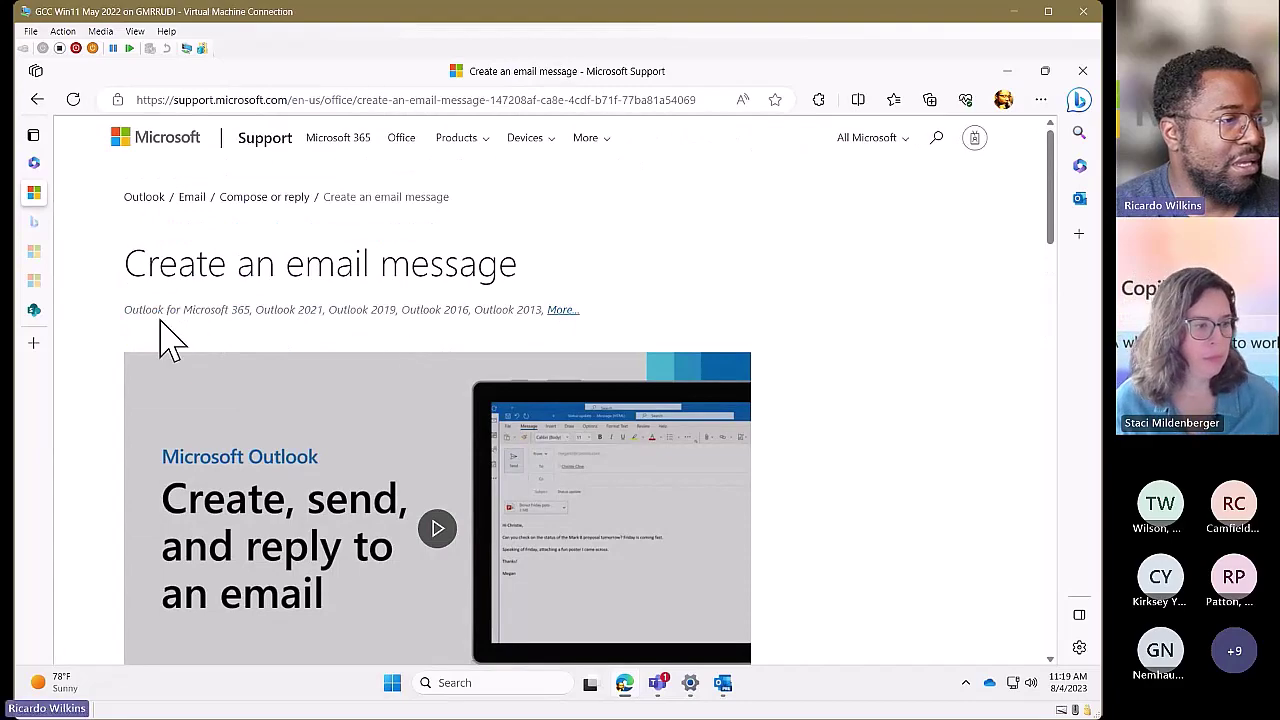
- Skim the "Create an email message" instructions, return to the Email topic list, and minimize the browser
{"action": "scroll", "coordinate": [877, 437], "scroll_direction": "down", "scroll_amount": 3}
{"action": "scroll", "coordinate": [880, 465], "scroll_direction": "down", "scroll_amount": 1}
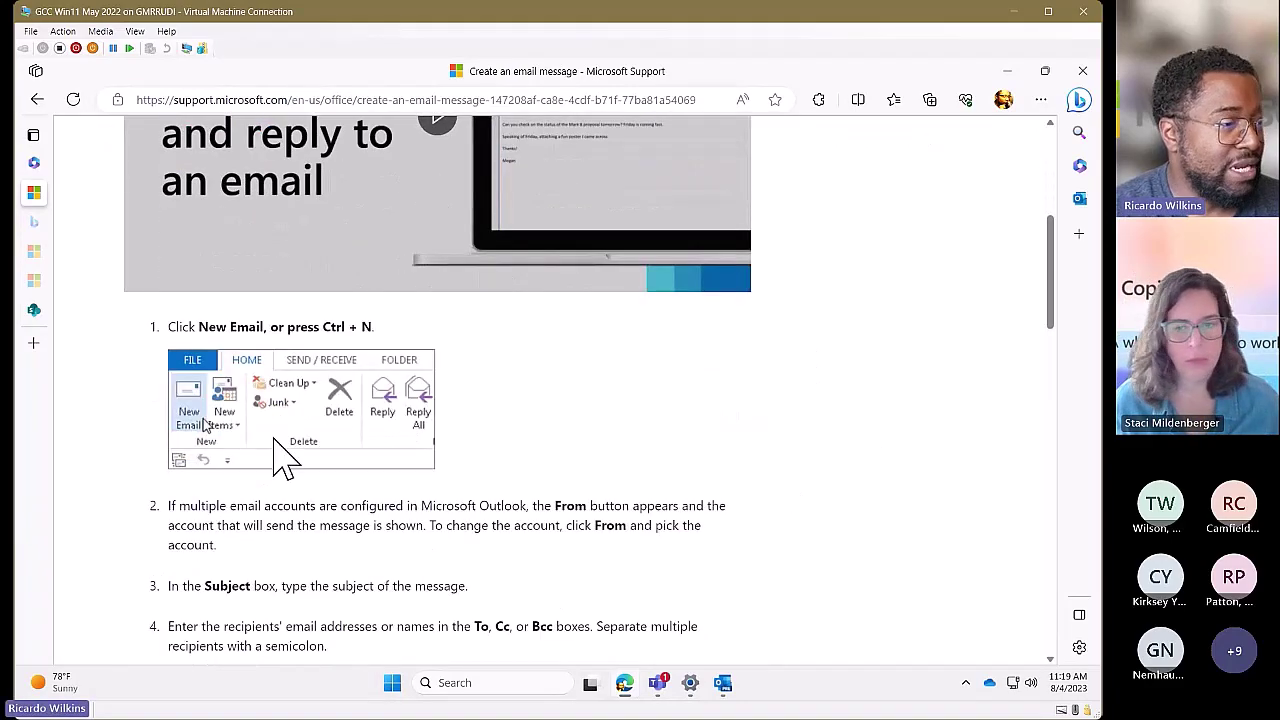
{"action": "scroll", "coordinate": [789, 508], "scroll_direction": "down", "scroll_amount": 8}
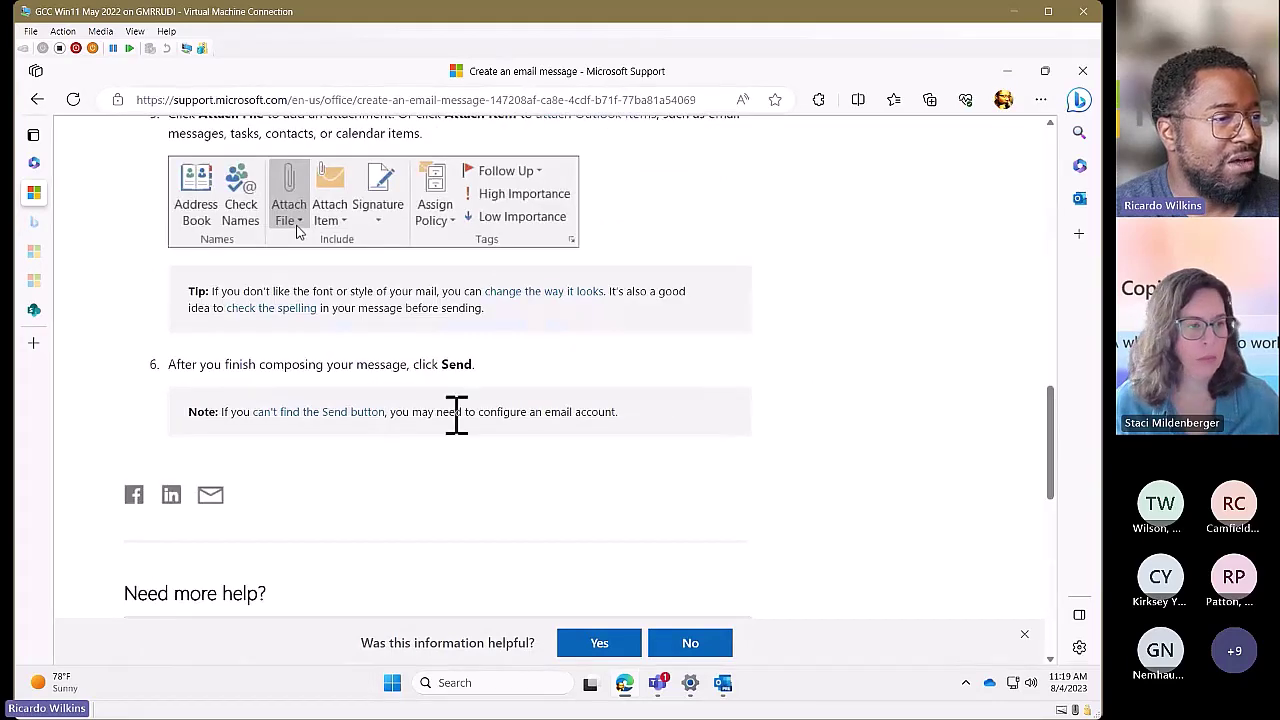
{"action": "scroll", "coordinate": [514, 406], "scroll_direction": "up", "scroll_amount": 12}
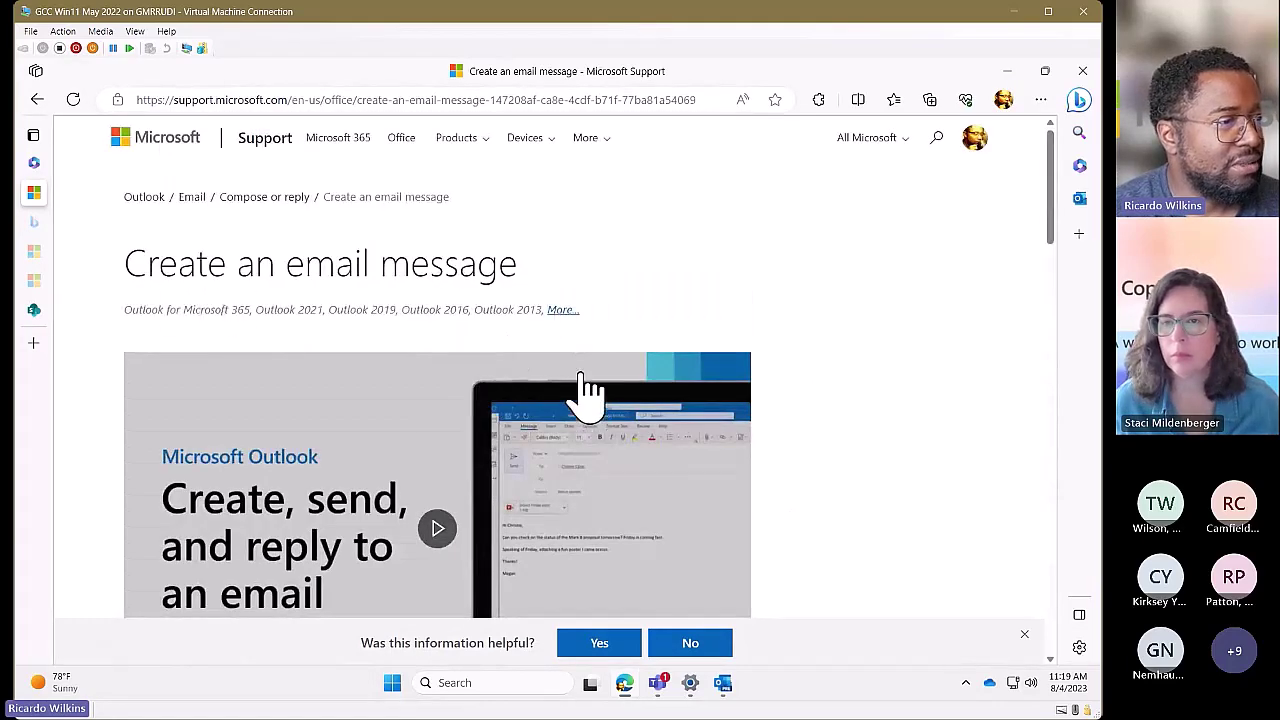
{"action": "key", "text": "alt+Left"}
{"action": "scroll", "coordinate": [565, 497], "scroll_direction": "up", "scroll_amount": 2}
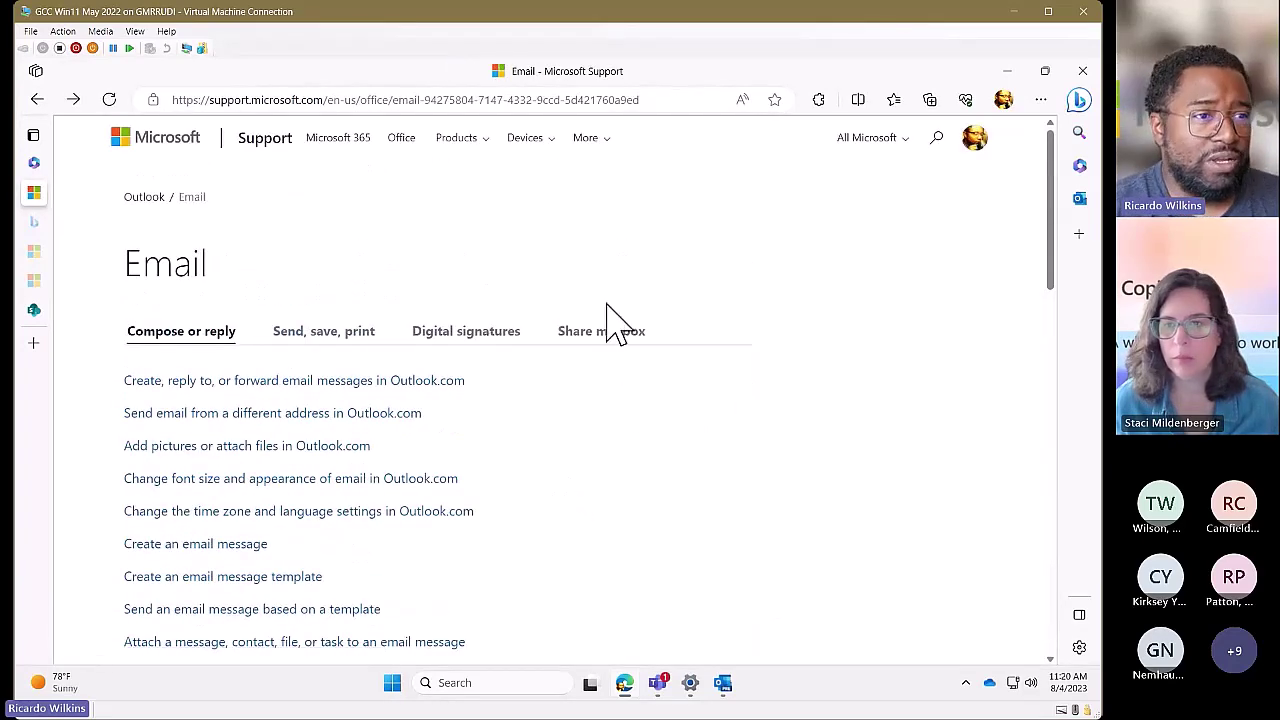
{"action": "left_click", "coordinate": [1007, 71]}
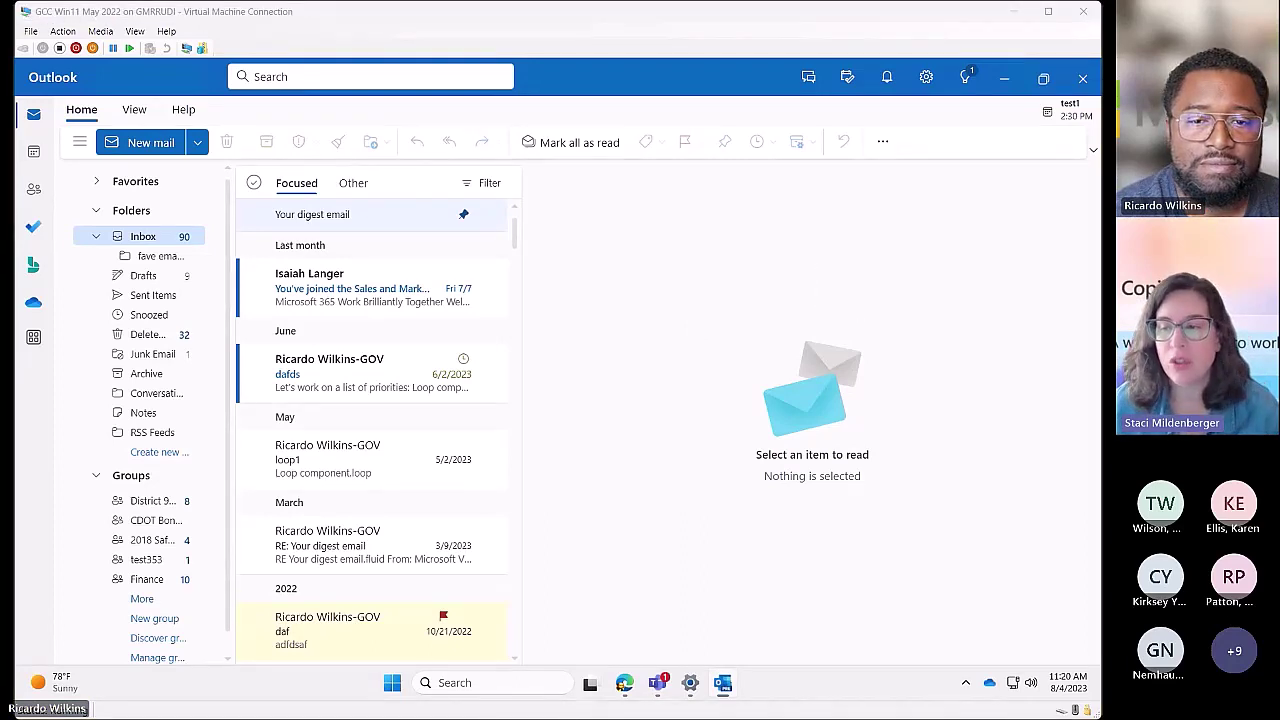
- Restore the browser and load the copied link to the "Getting started with the new Outlook for Windows" article
{"action": "left_click", "coordinate": [624, 683]}
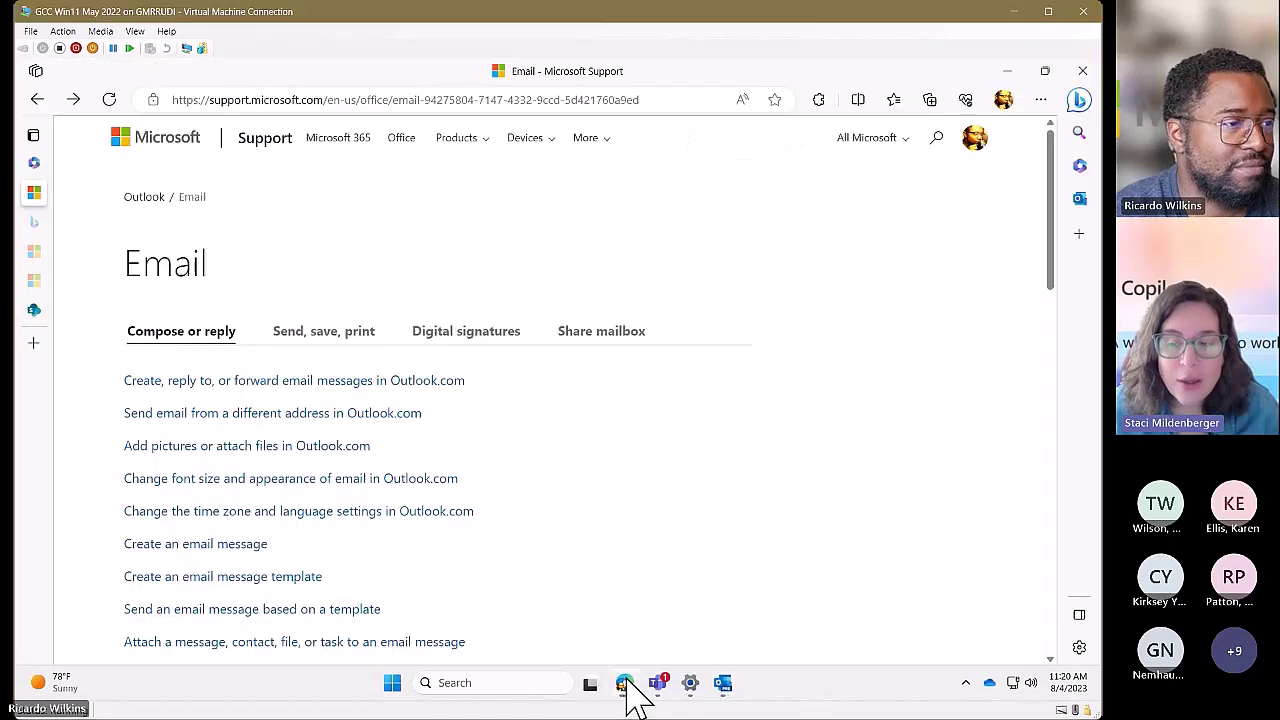
{"action": "left_click", "coordinate": [548, 100]}
{"action": "right_click", "coordinate": [548, 100]}
{"action": "left_click", "coordinate": [625, 335]}
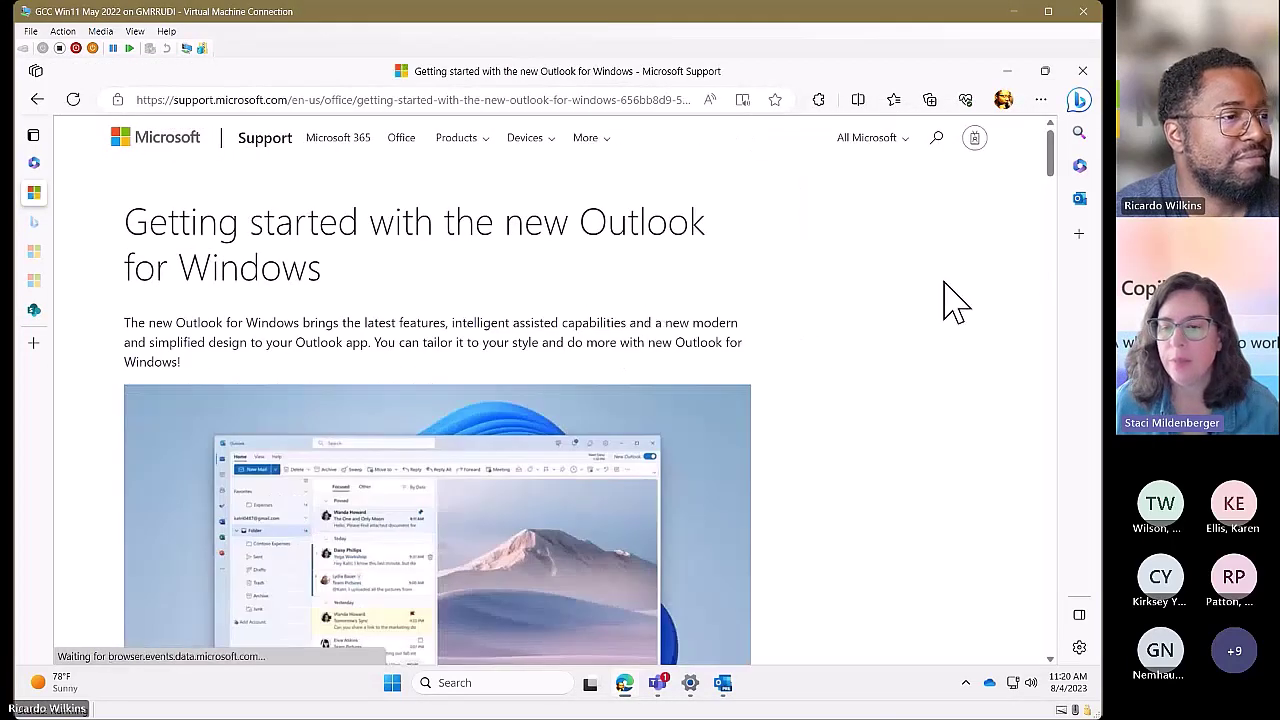
- Examine the feature comparison table for Outlook on the web, Outlook for Windows, Windows Mail app and New Outlook, from Pin emails to COM Add-ins
{"action": "left_click_drag", "start_coordinate": [1053, 157], "coordinate": [1088, 471]}
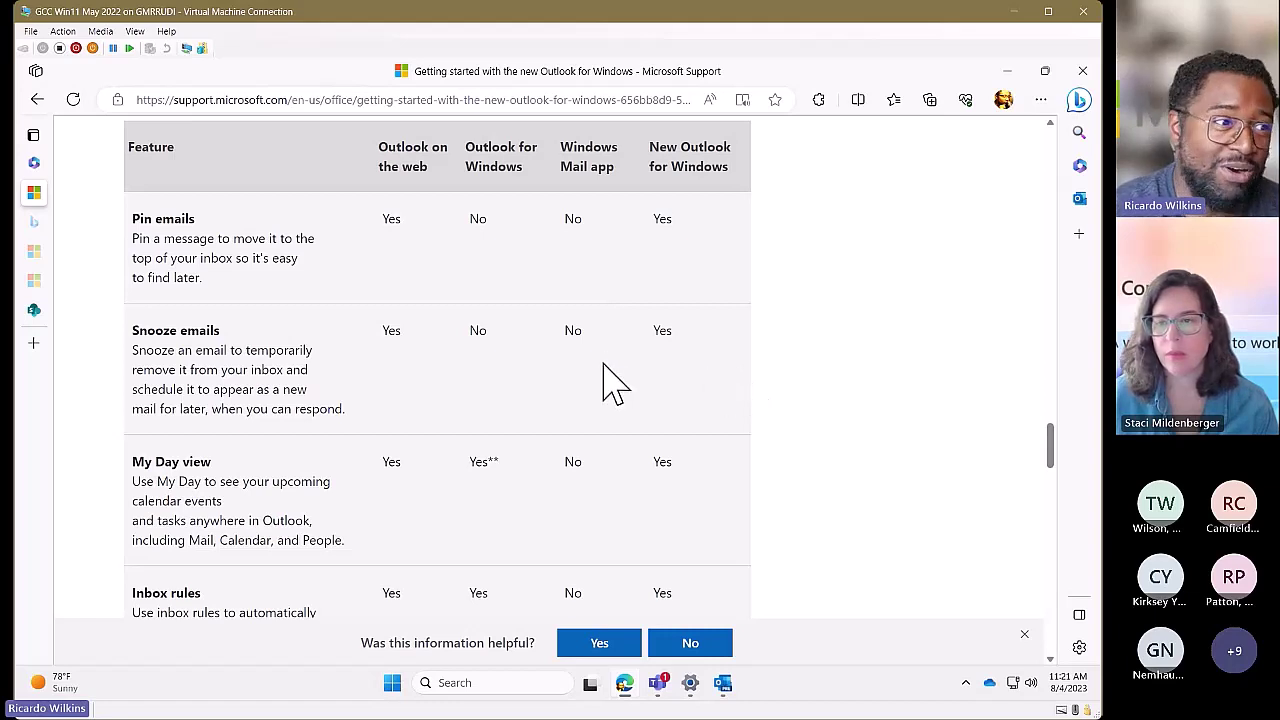
{"action": "scroll", "coordinate": [614, 383], "scroll_direction": "down", "scroll_amount": 2}
{"action": "scroll", "coordinate": [680, 383], "scroll_direction": "down", "scroll_amount": 1}
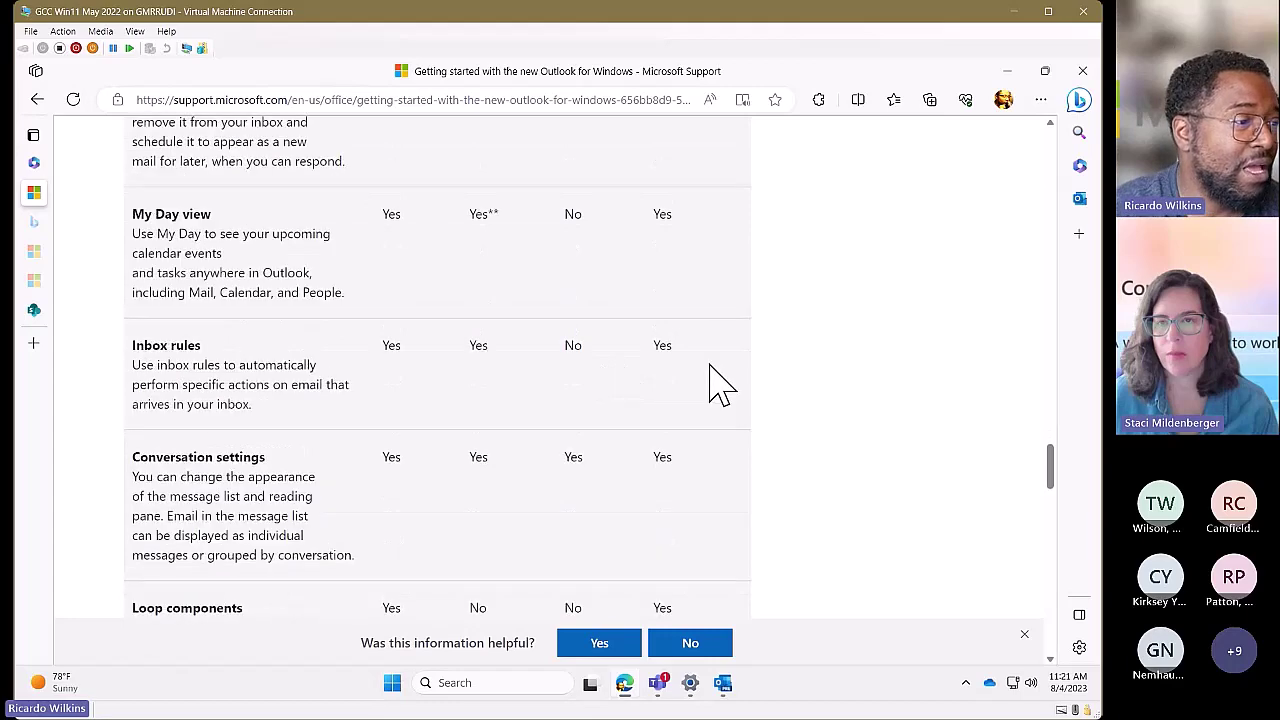
{"action": "scroll", "coordinate": [716, 382], "scroll_direction": "down", "scroll_amount": 3}
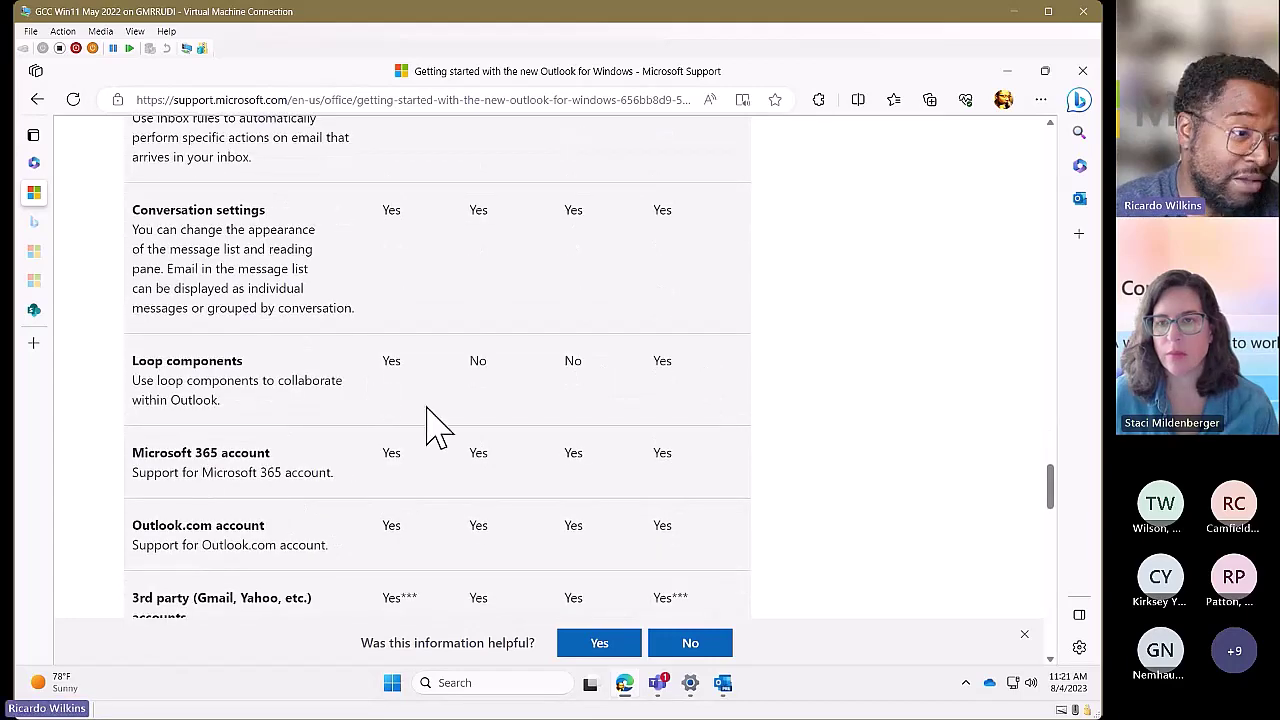
{"action": "scroll", "coordinate": [586, 420], "scroll_direction": "down", "scroll_amount": 1}
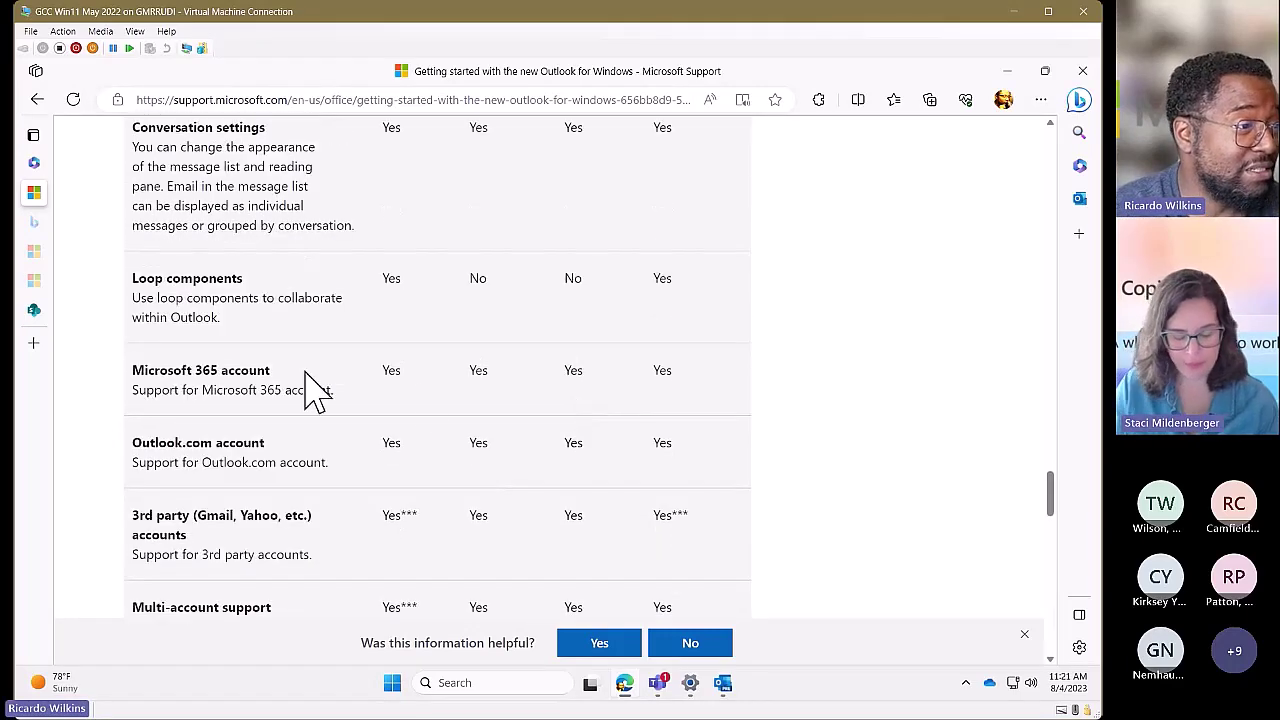
{"action": "scroll", "coordinate": [571, 434], "scroll_direction": "down", "scroll_amount": 3}
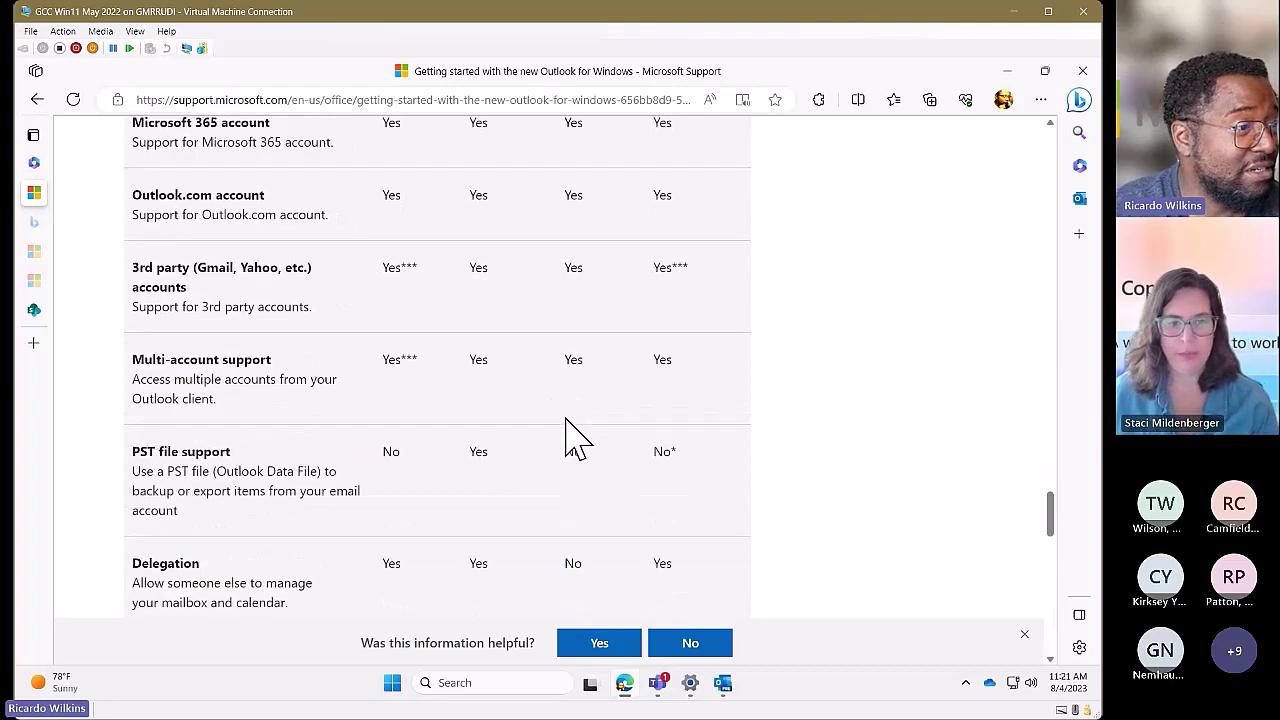
{"action": "scroll", "coordinate": [575, 437], "scroll_direction": "down", "scroll_amount": 2}
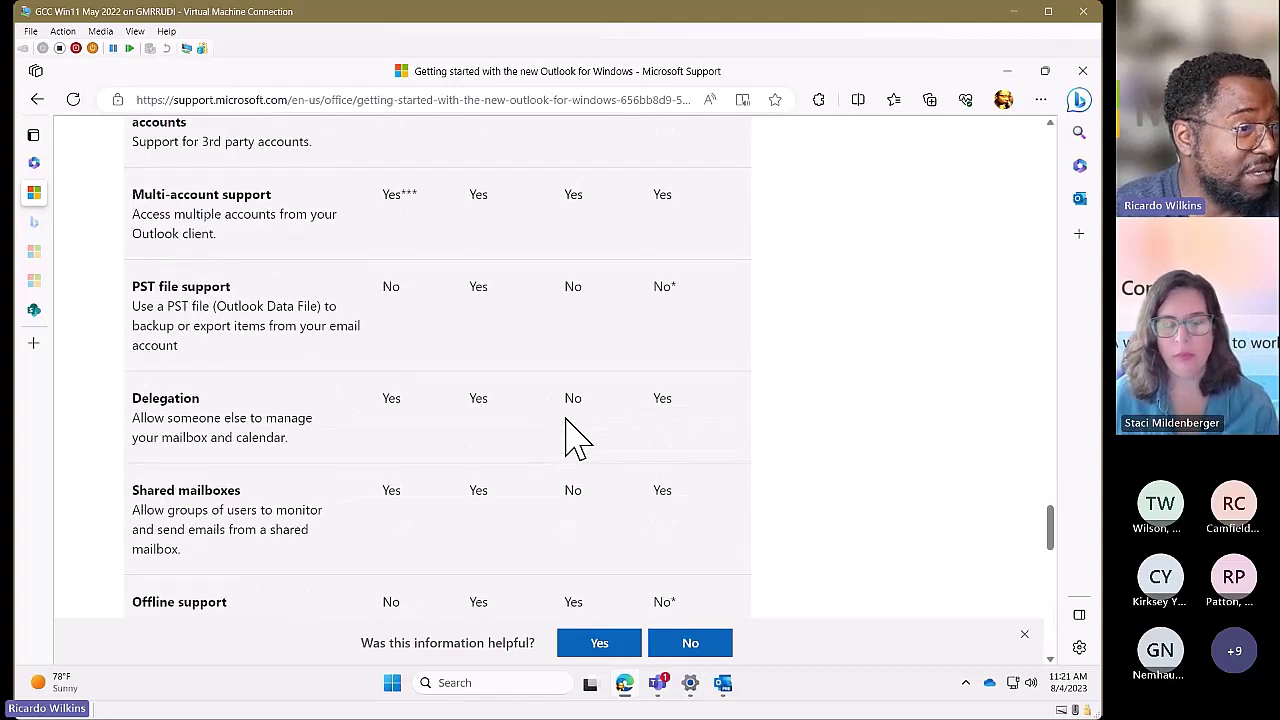
{"action": "scroll", "coordinate": [575, 437], "scroll_direction": "down", "scroll_amount": 2}
{"action": "scroll", "coordinate": [575, 437], "scroll_direction": "down", "scroll_amount": 1}
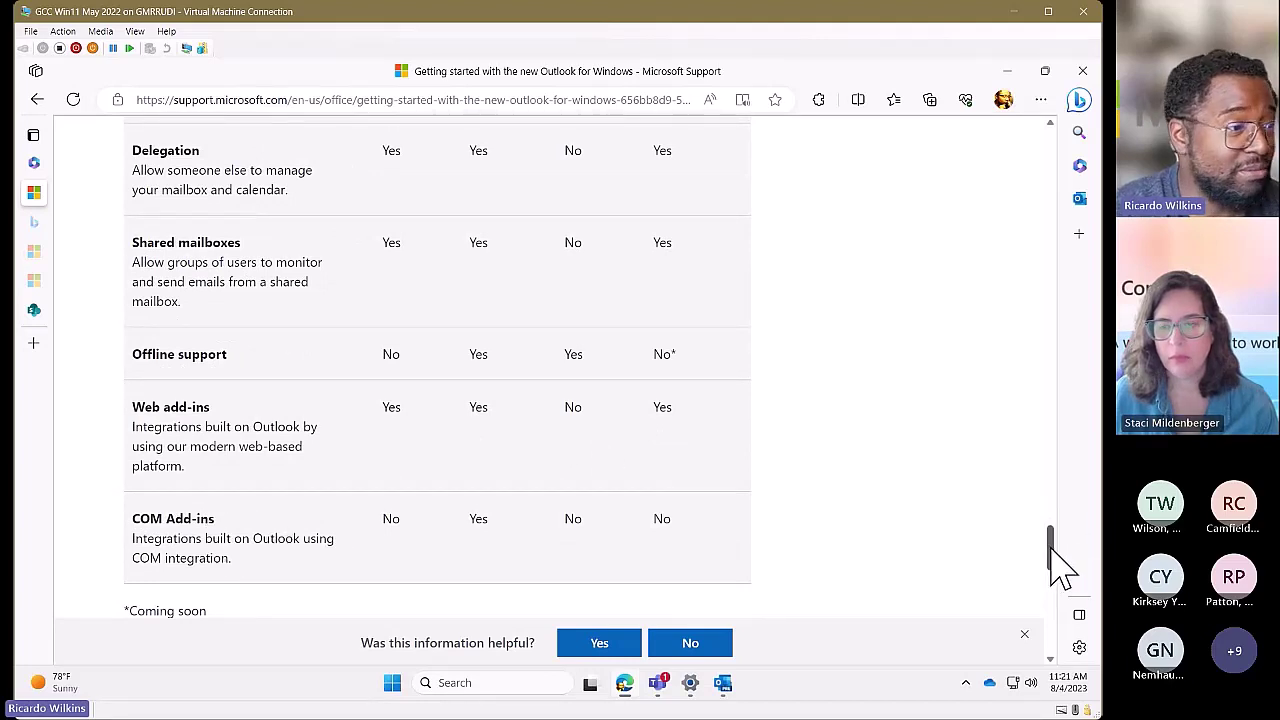
- Review the article's sections on pinning emails, snoozing email, scheduling when to send email, and categories
{"action": "left_click_drag", "start_coordinate": [1060, 568], "coordinate": [1046, 366]}
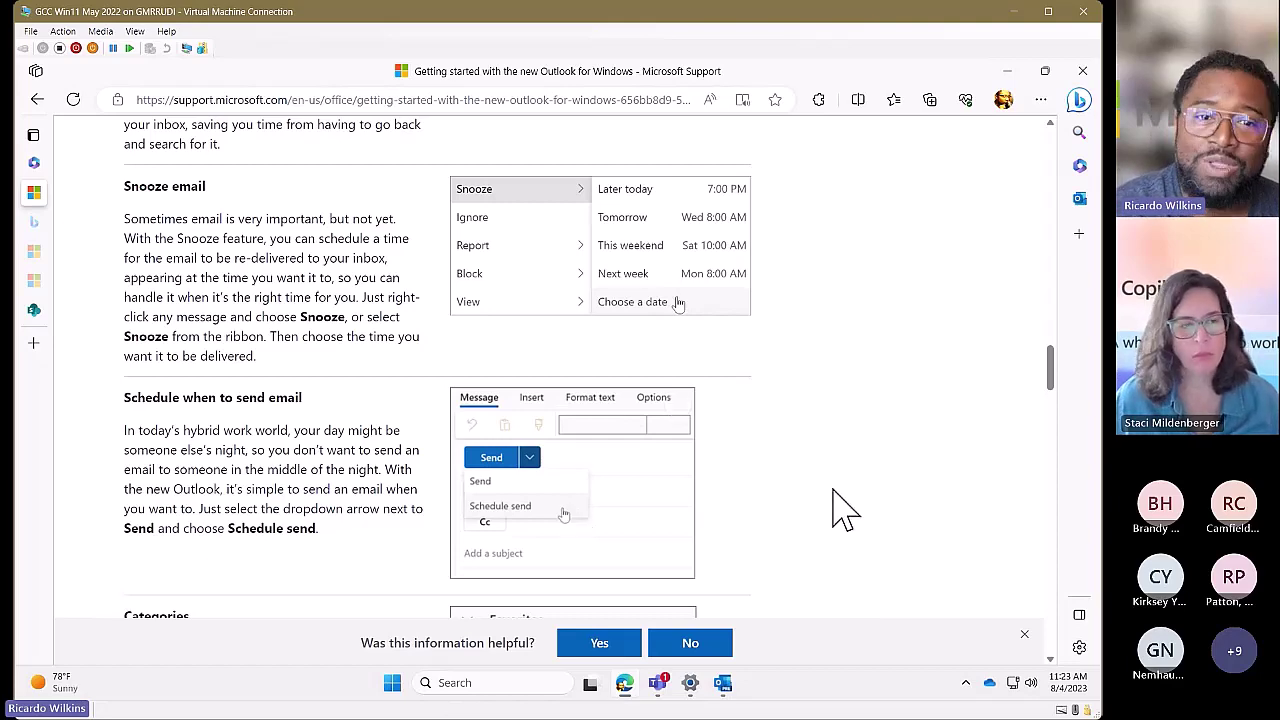
{"action": "scroll", "coordinate": [414, 434], "scroll_direction": "down", "scroll_amount": 1}
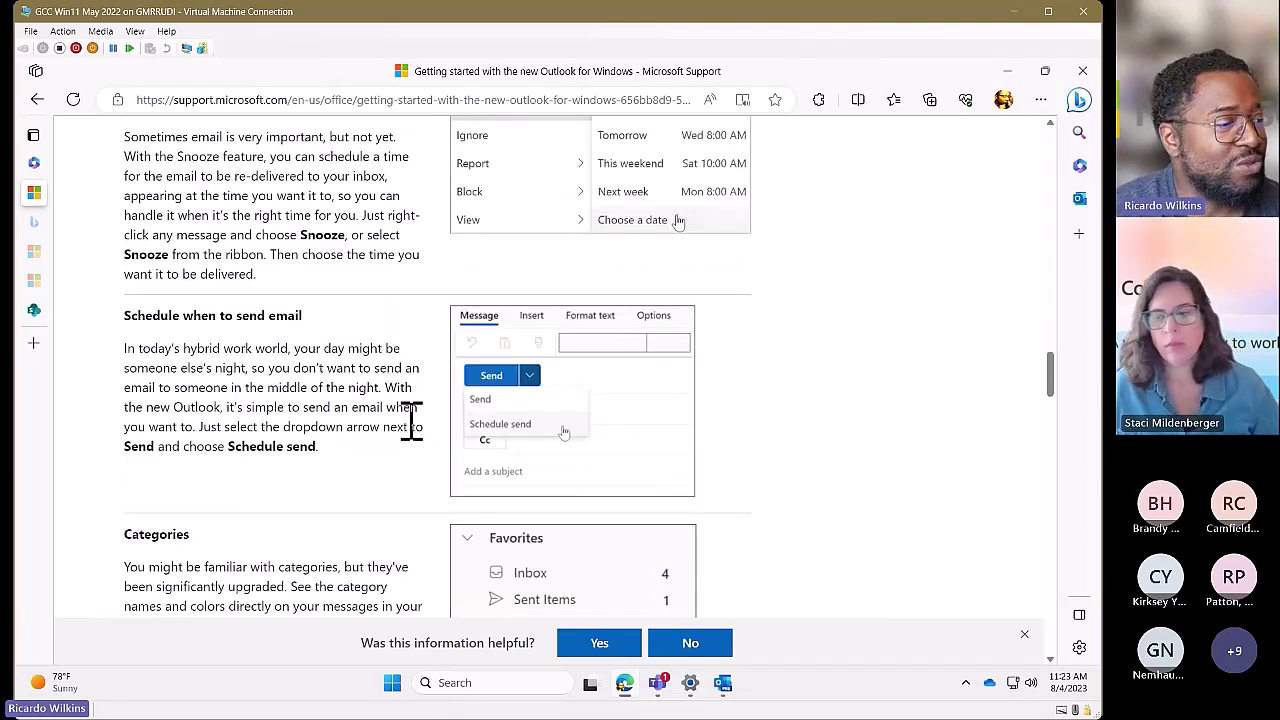
{"action": "scroll", "coordinate": [815, 475], "scroll_direction": "up", "scroll_amount": 1}
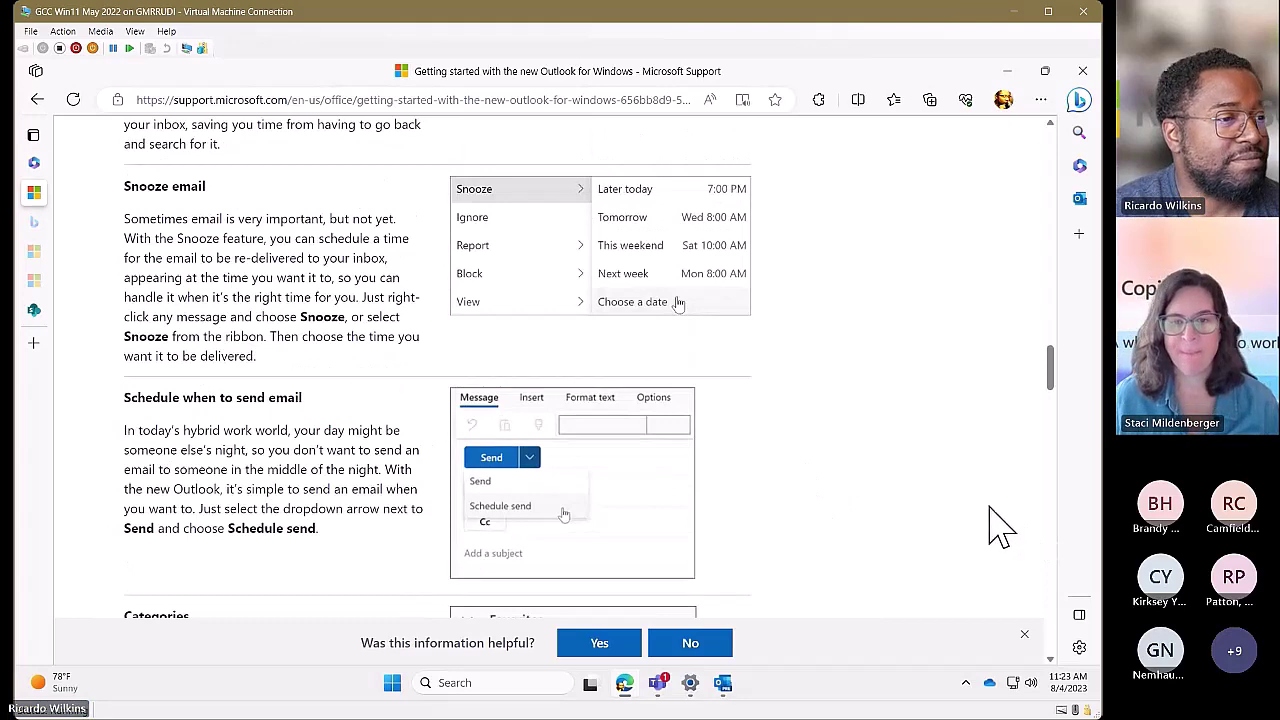
{"action": "scroll", "coordinate": [990, 523], "scroll_direction": "up", "scroll_amount": 1}
{"action": "scroll", "coordinate": [990, 507], "scroll_direction": "up", "scroll_amount": 1}
{"action": "scroll", "coordinate": [990, 507], "scroll_direction": "up", "scroll_amount": 1}
{"action": "scroll", "coordinate": [266, 257], "scroll_direction": "up", "scroll_amount": 1}
{"action": "scroll", "coordinate": [380, 266], "scroll_direction": "down", "scroll_amount": 2}
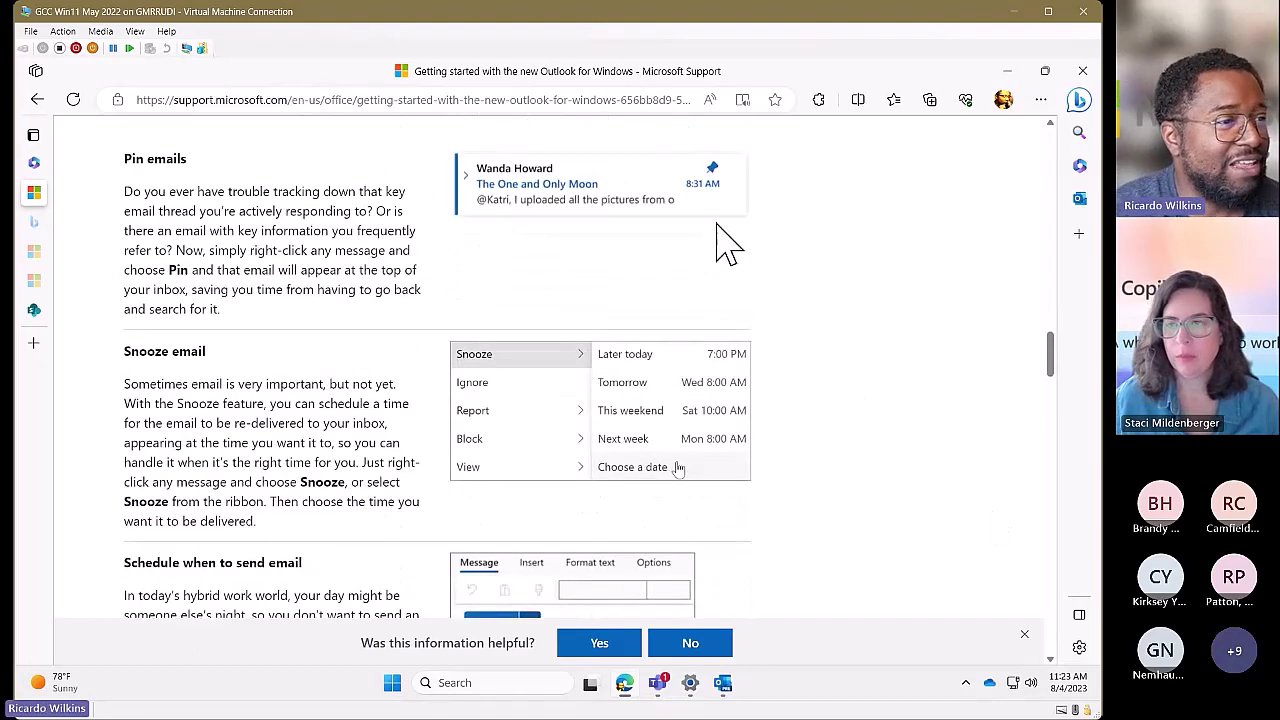
{"action": "scroll", "coordinate": [423, 357], "scroll_direction": "down", "scroll_amount": 3}
{"action": "scroll", "coordinate": [795, 405], "scroll_direction": "down", "scroll_amount": 2}
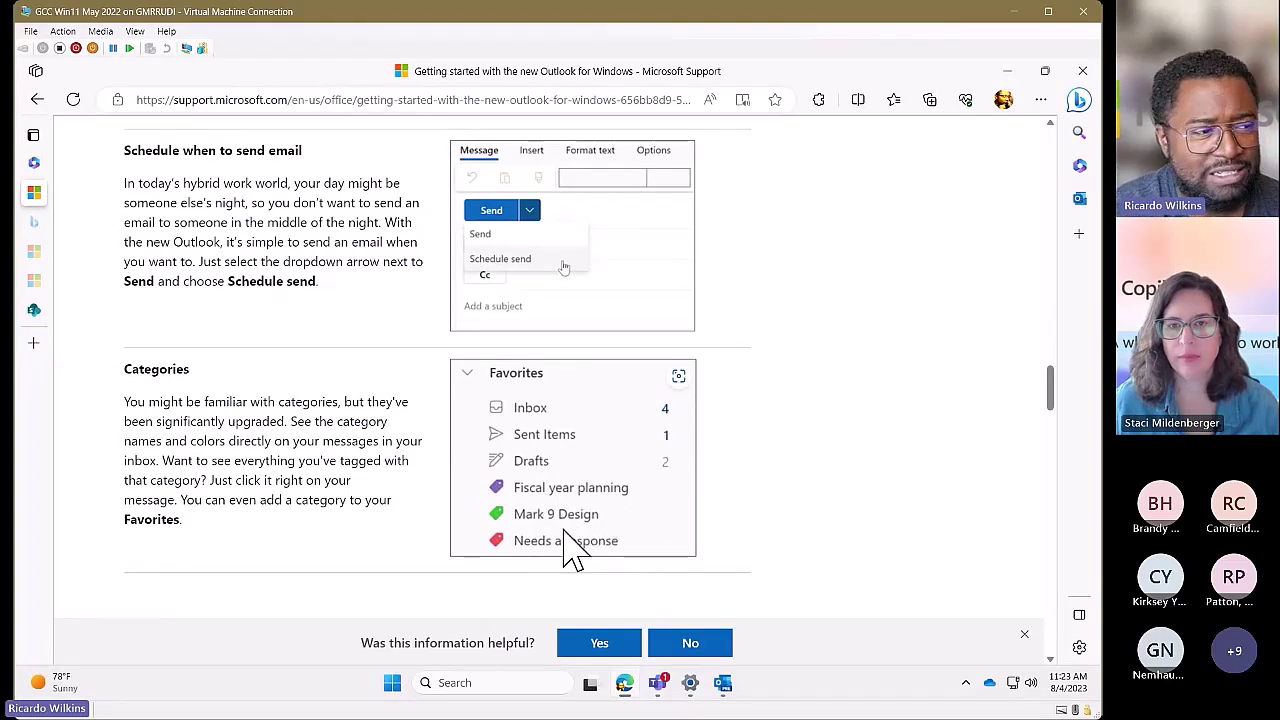
{"action": "scroll", "coordinate": [663, 457], "scroll_direction": "down", "scroll_amount": 1}
{"action": "scroll", "coordinate": [574, 420], "scroll_direction": "down", "scroll_amount": 2}
{"action": "scroll", "coordinate": [545, 350], "scroll_direction": "up", "scroll_amount": 1}
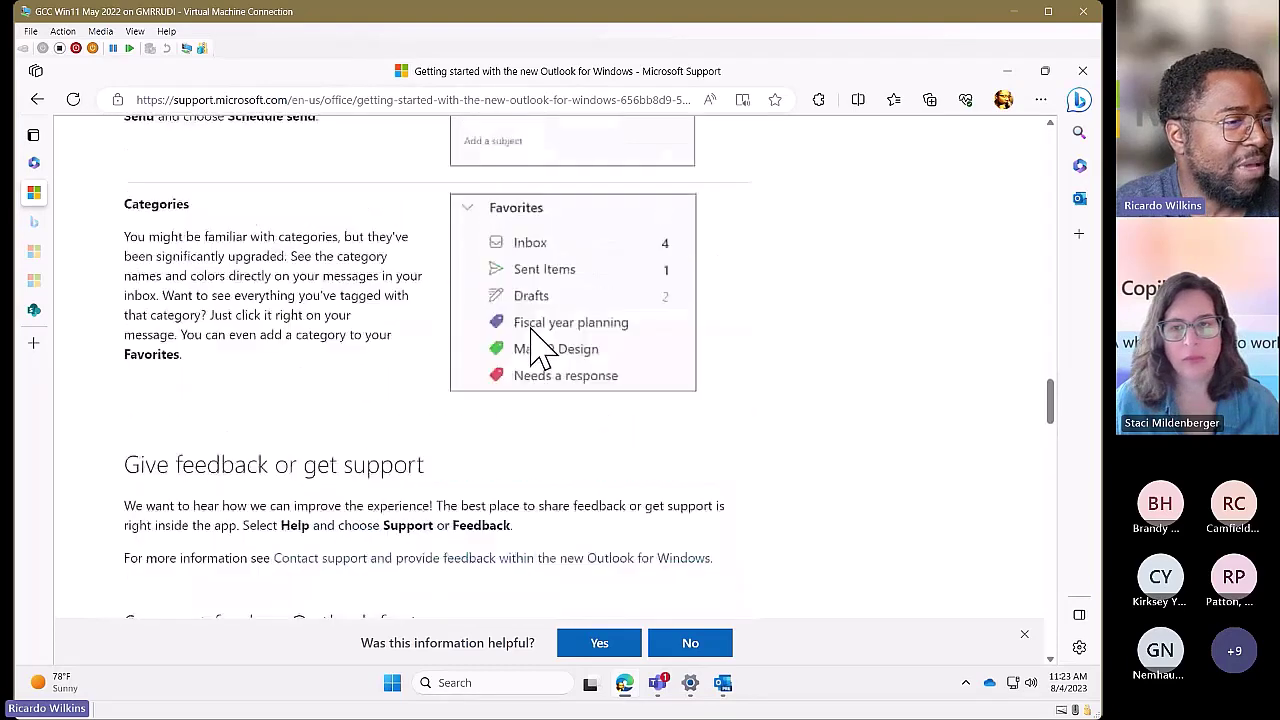
{"action": "scroll", "coordinate": [630, 378], "scroll_direction": "up", "scroll_amount": 1}
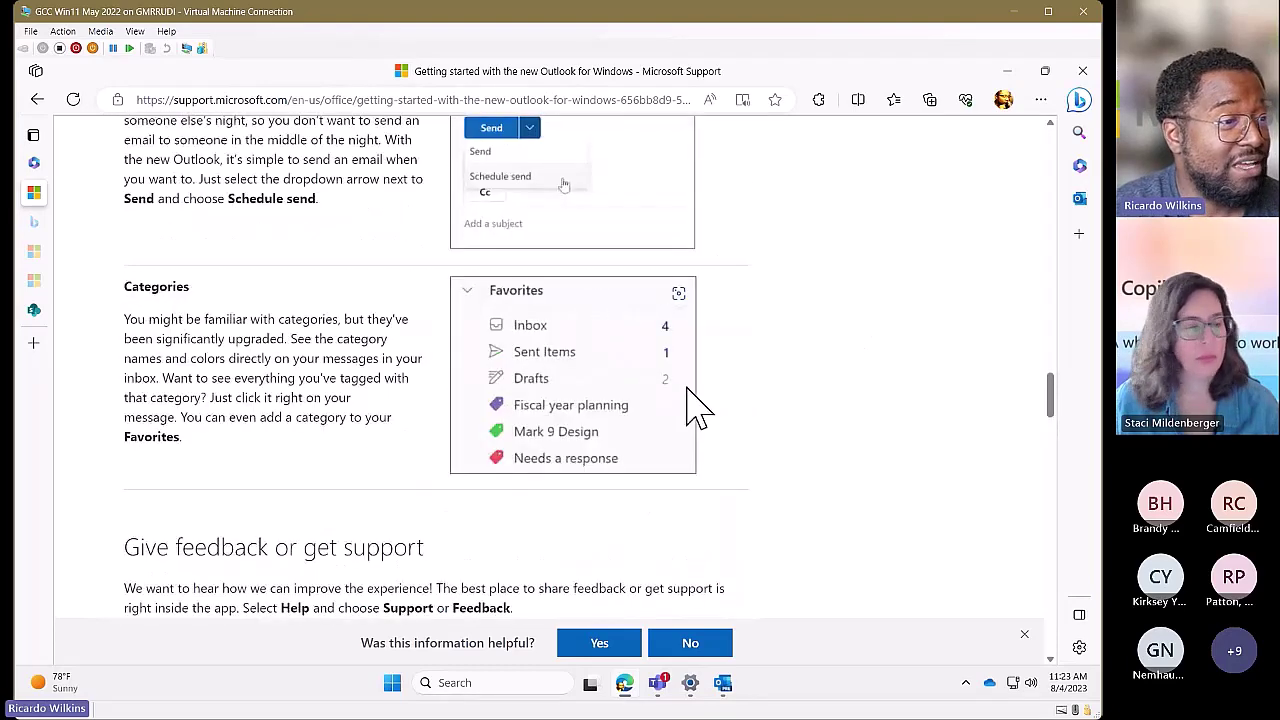
- Review the article's sections on the ribbon, the navigation bar and My Day, and personalization options and settings
{"action": "scroll", "coordinate": [780, 471], "scroll_direction": "up", "scroll_amount": 7}
{"action": "scroll", "coordinate": [790, 471], "scroll_direction": "up", "scroll_amount": 9}
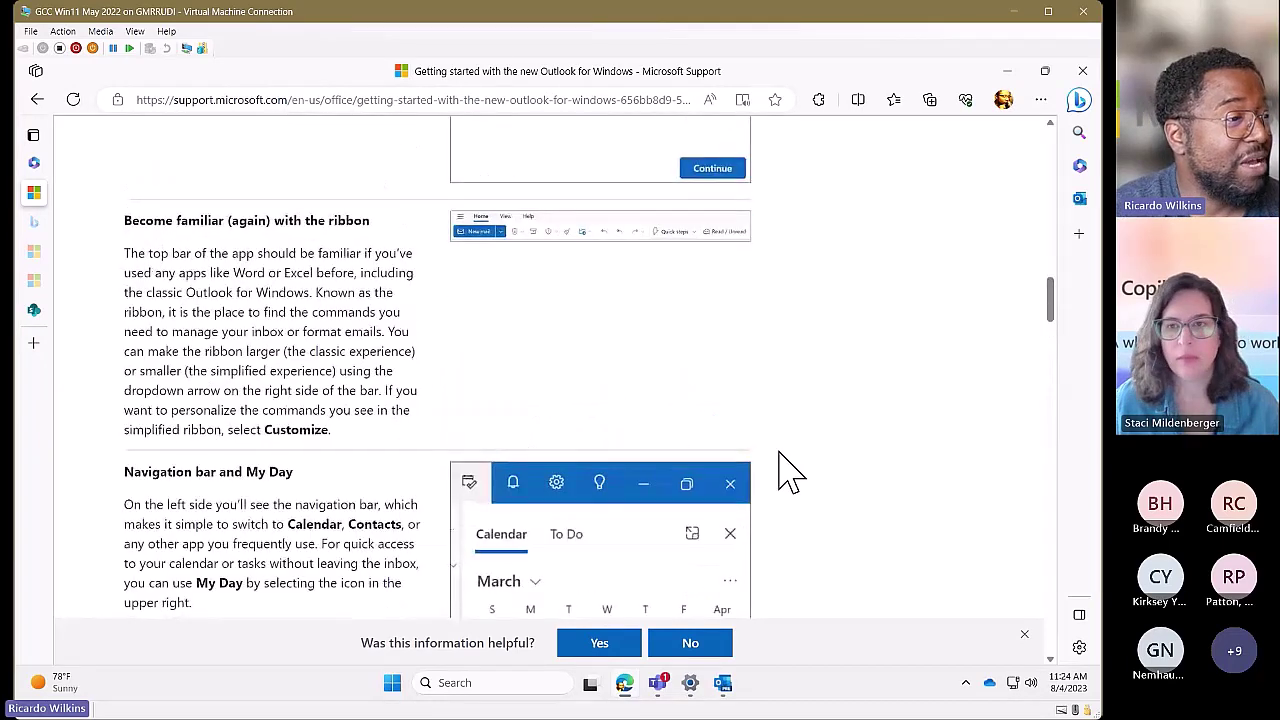
{"action": "scroll", "coordinate": [790, 471], "scroll_direction": "down", "scroll_amount": 2}
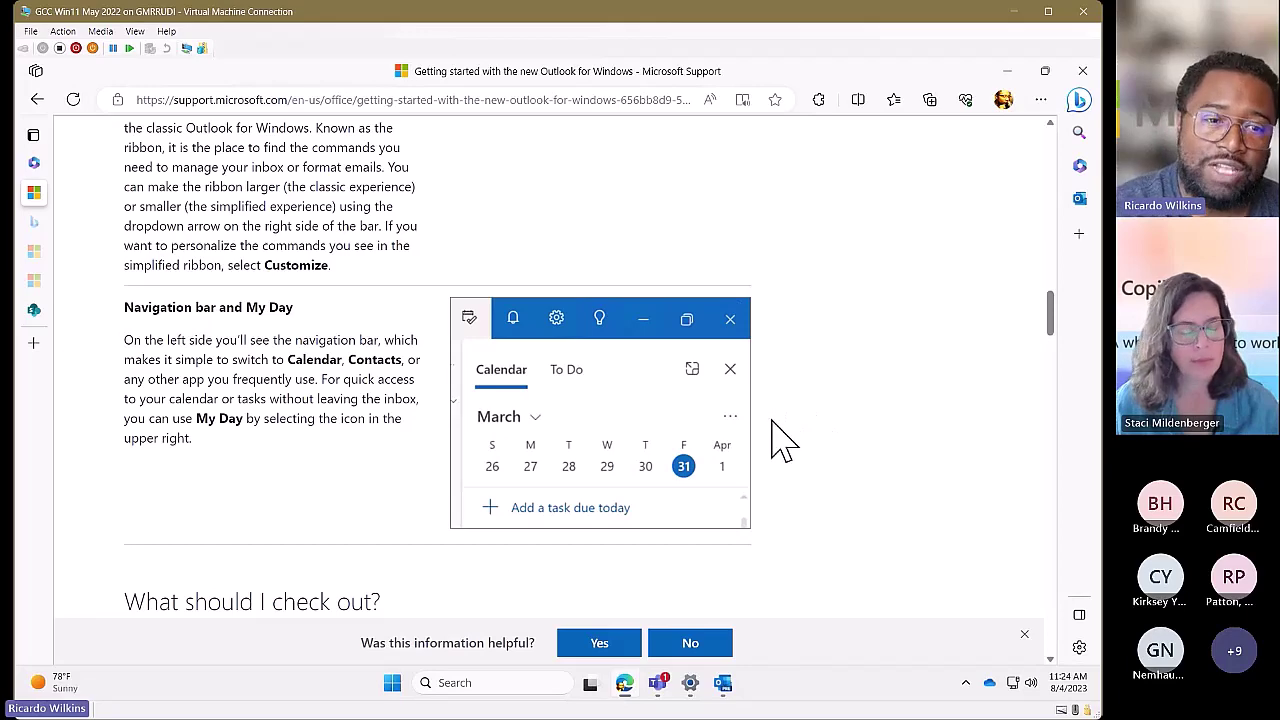
{"action": "scroll", "coordinate": [705, 485], "scroll_direction": "up", "scroll_amount": 2}
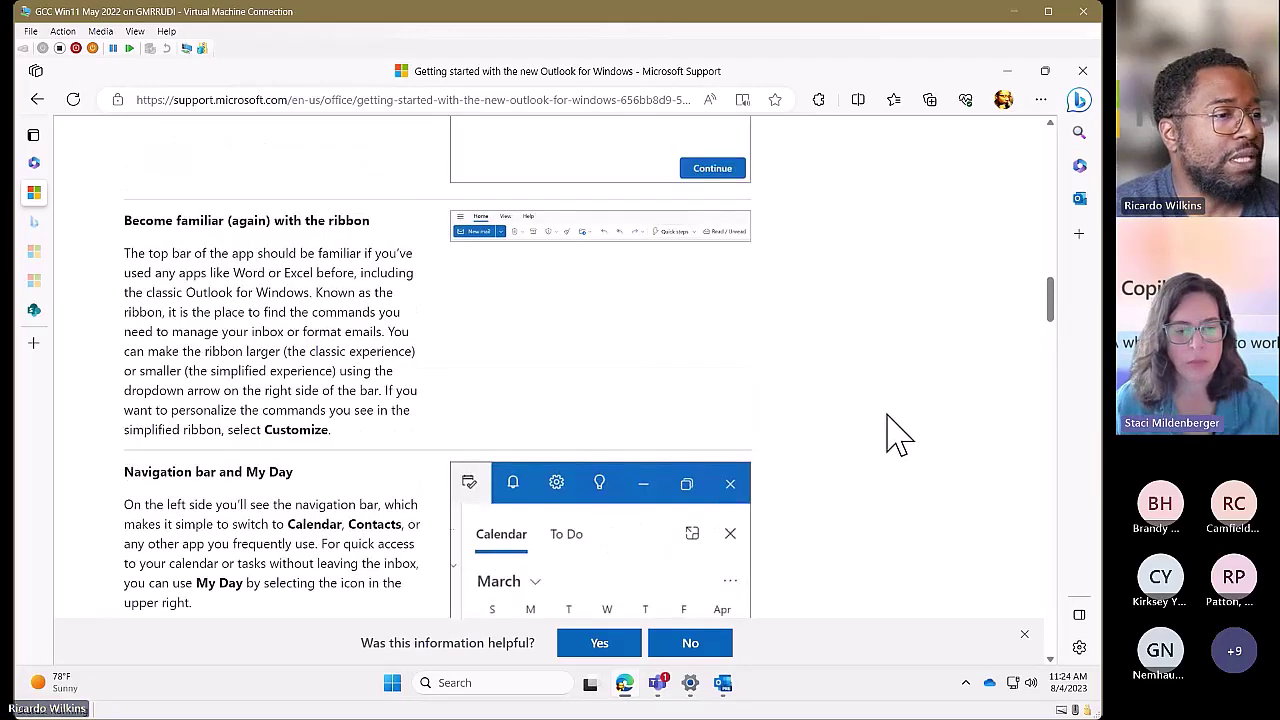
{"action": "scroll", "coordinate": [895, 433], "scroll_direction": "up", "scroll_amount": 1}
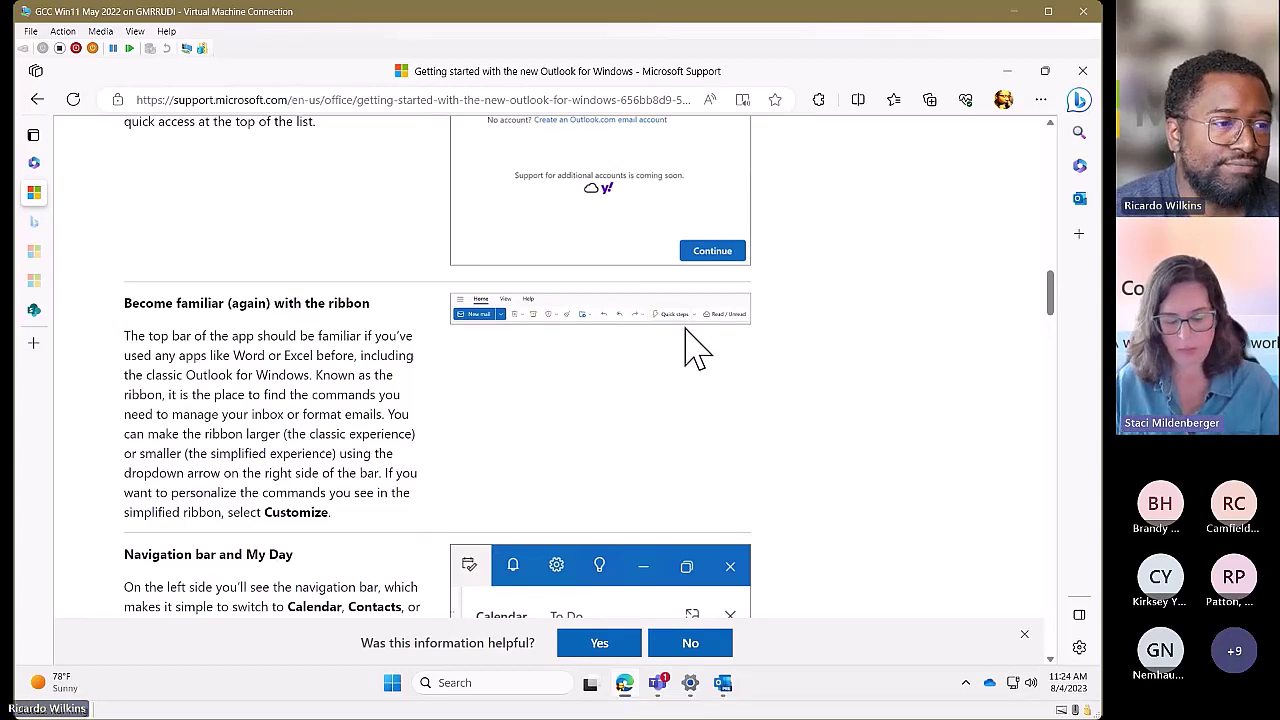
{"action": "scroll", "coordinate": [834, 374], "scroll_direction": "up", "scroll_amount": 3}
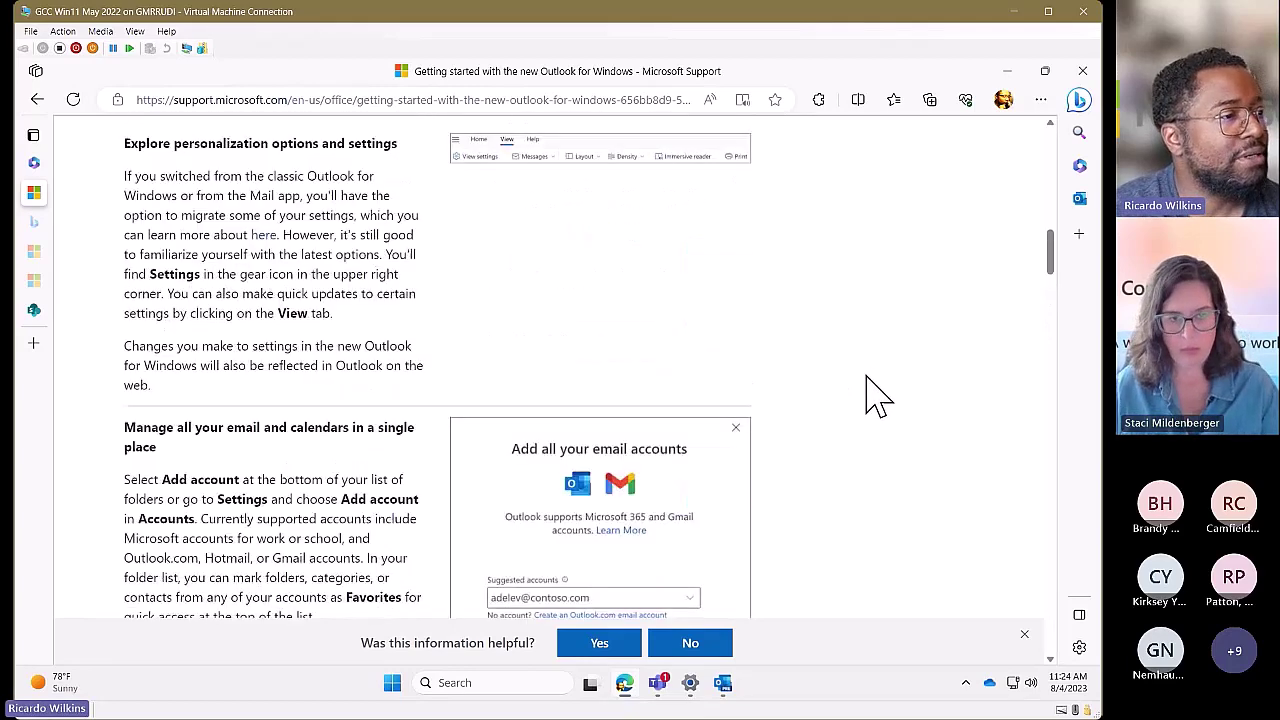
- Return to the start of the article's Customize the experience section and switch to the Outlook inbox
{"action": "scroll", "coordinate": [870, 395], "scroll_direction": "up", "scroll_amount": 1}
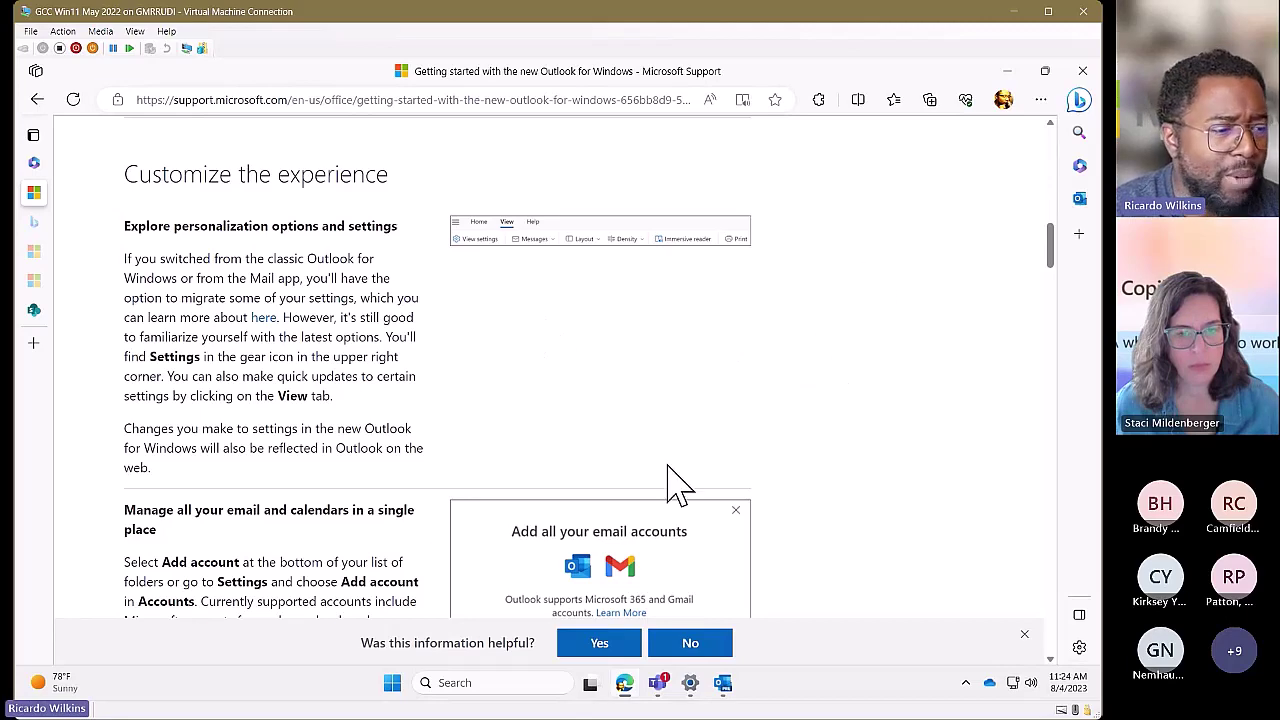
{"action": "mouse_move", "coordinate": [665, 703]}
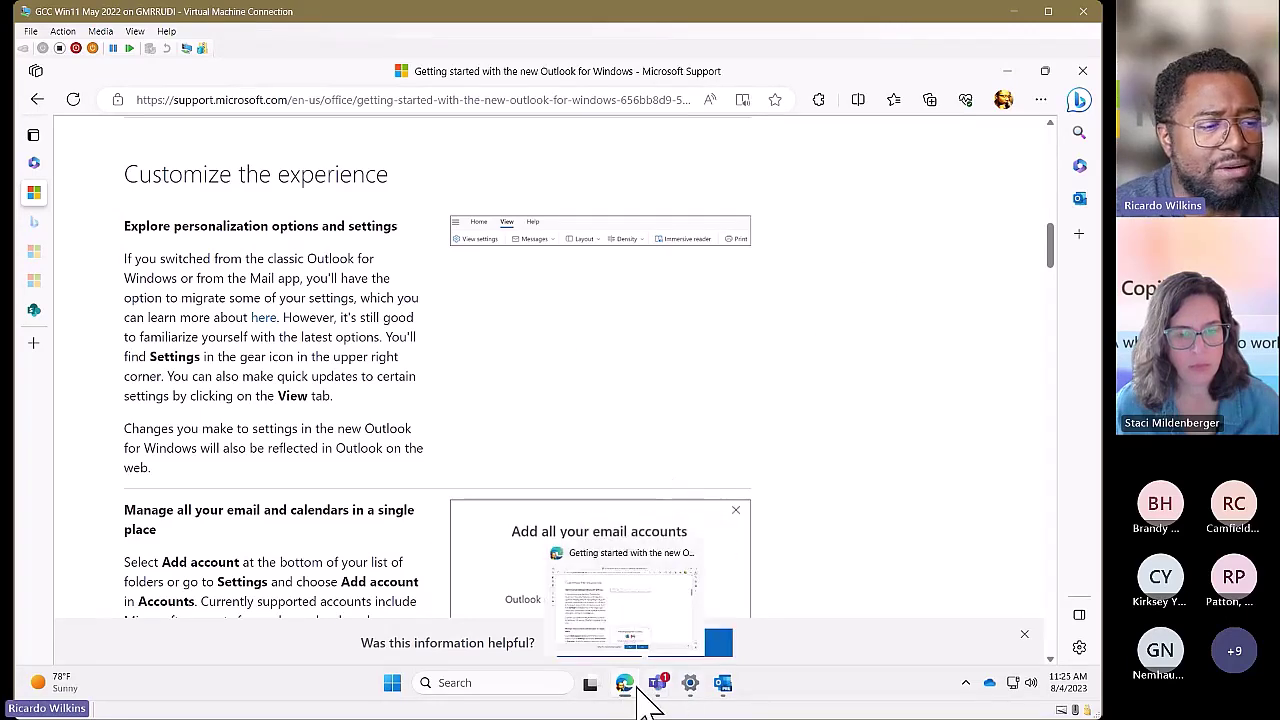
{"action": "left_click", "coordinate": [723, 683]}
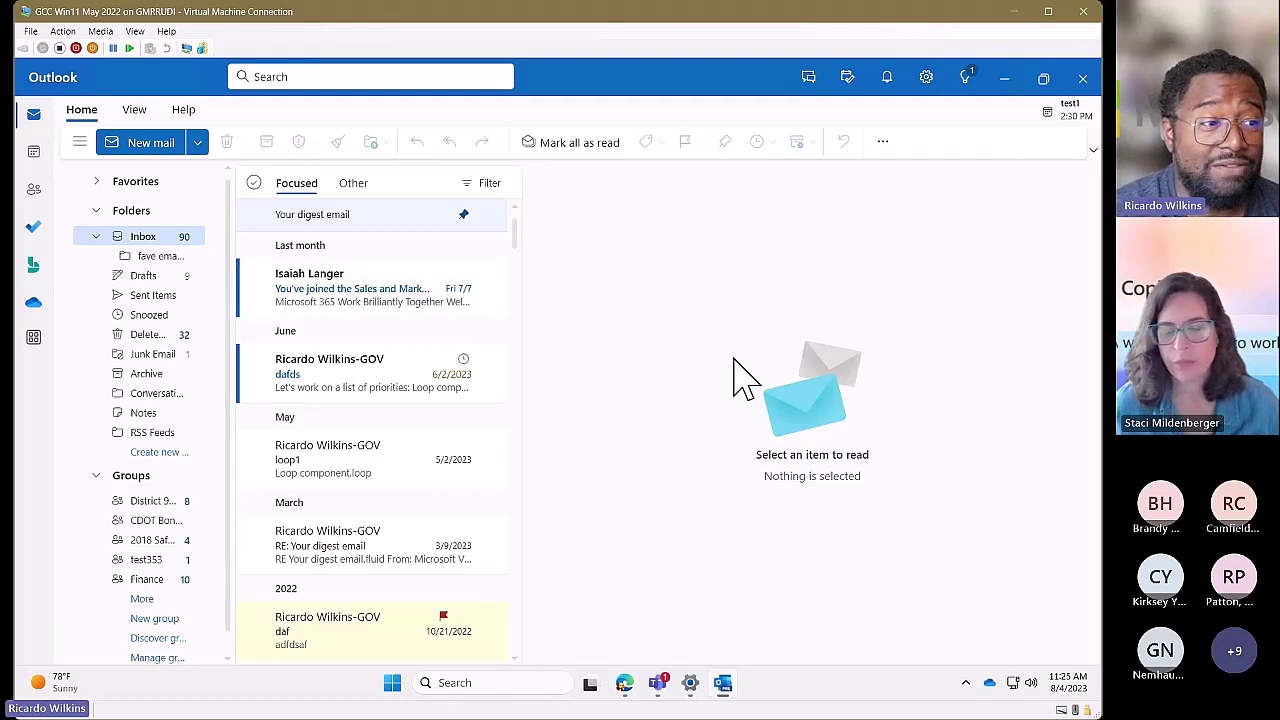
- Switch to Teams and draft the message "asdfdsfs" in the Project X convo chat
{"action": "left_click", "coordinate": [665, 680]}
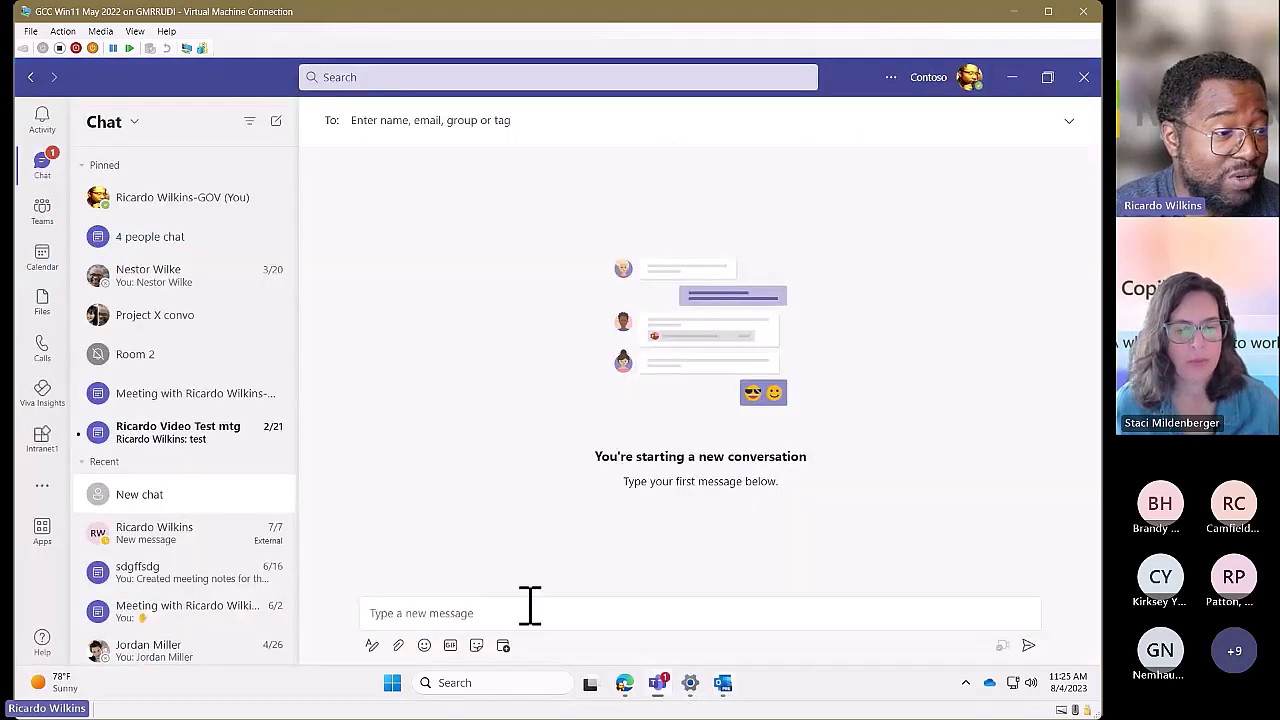
{"action": "left_click", "coordinate": [170, 400]}
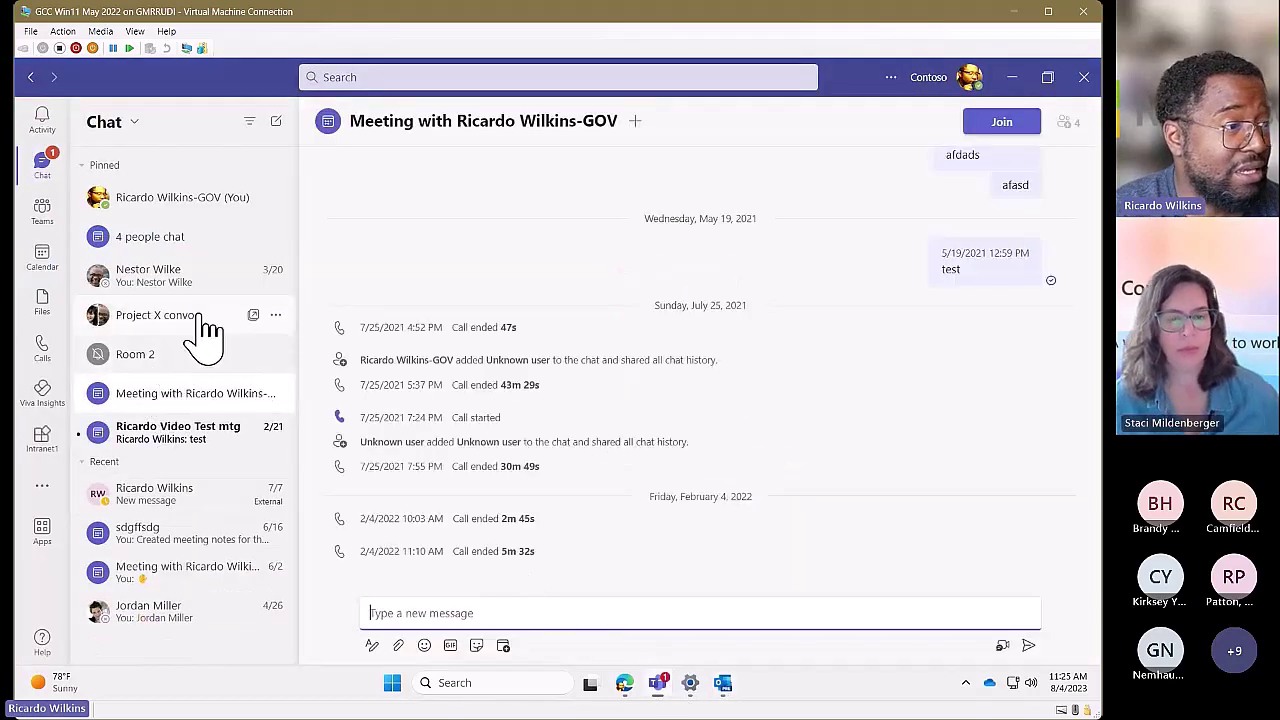
{"action": "left_click", "coordinate": [200, 328]}
{"action": "type", "text": "asdfdsfs"}
- Set the draft's scheduled send time to 9:30 AM on Saturday, August 5, 2023, and dismiss the scheduling options without sending
{"action": "right_click", "coordinate": [1029, 646]}
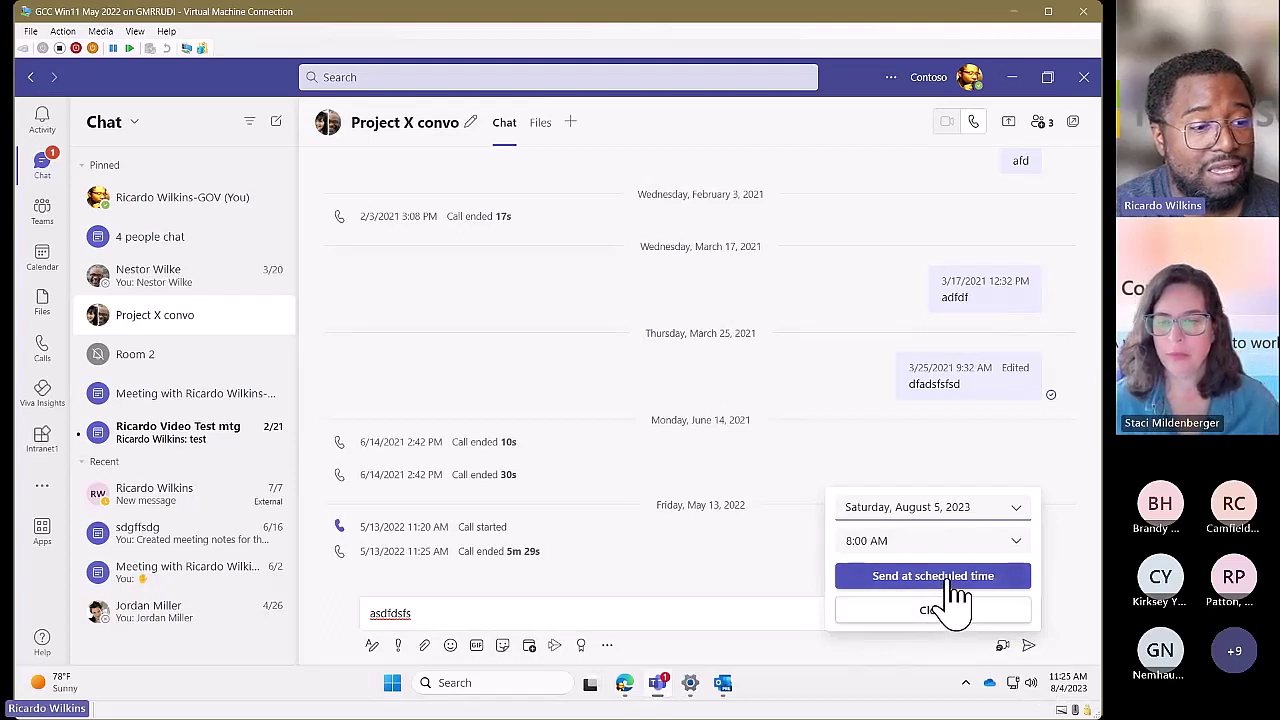
{"action": "left_click", "coordinate": [1015, 541]}
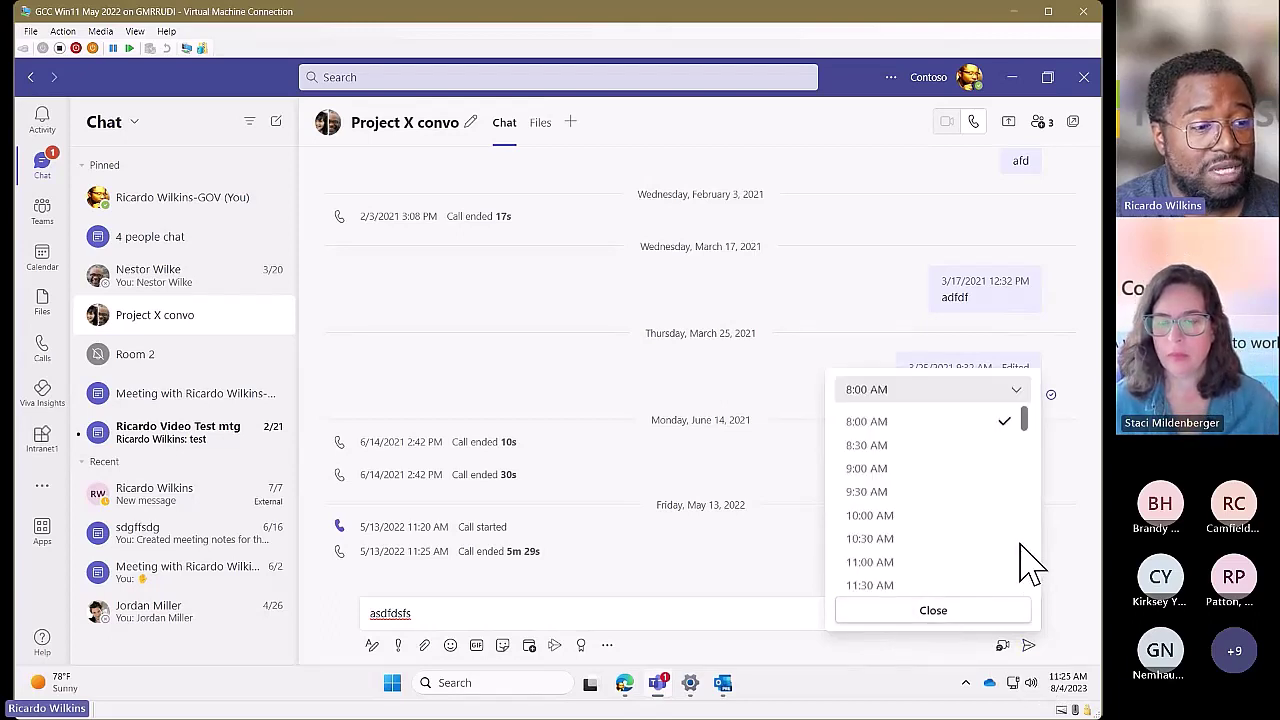
{"action": "left_click", "coordinate": [989, 494]}
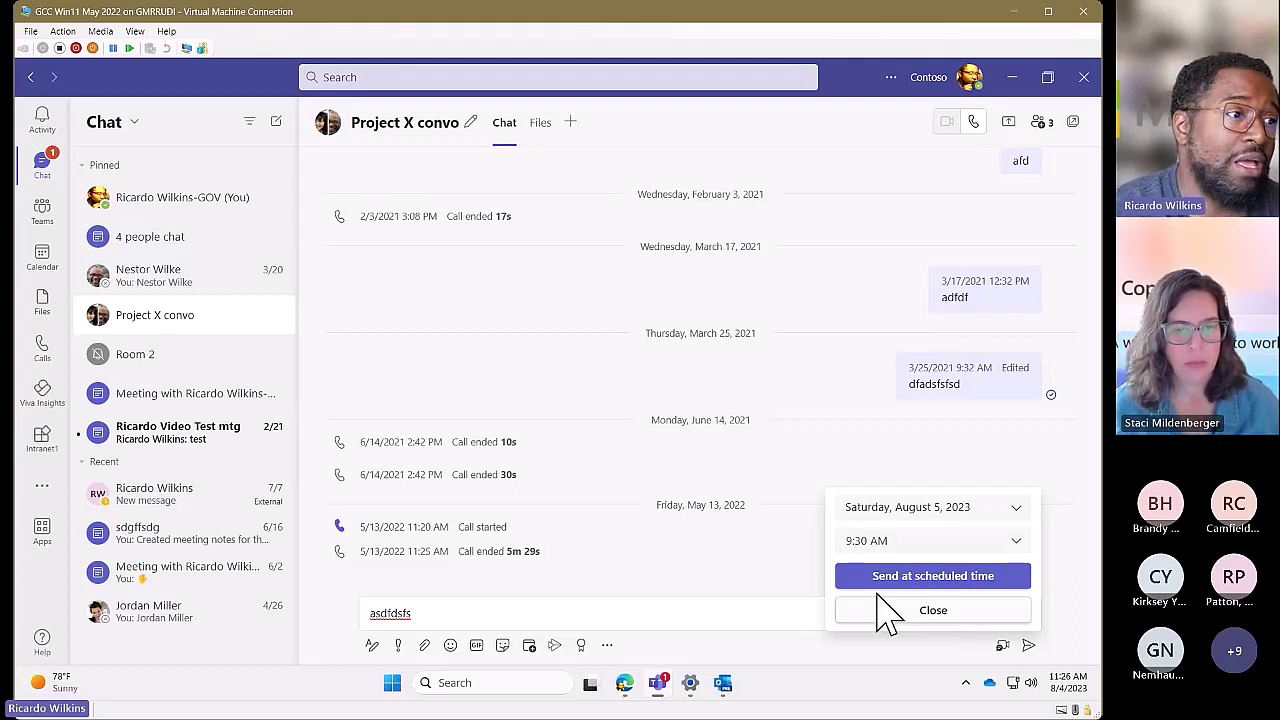
{"action": "left_click", "coordinate": [785, 587]}
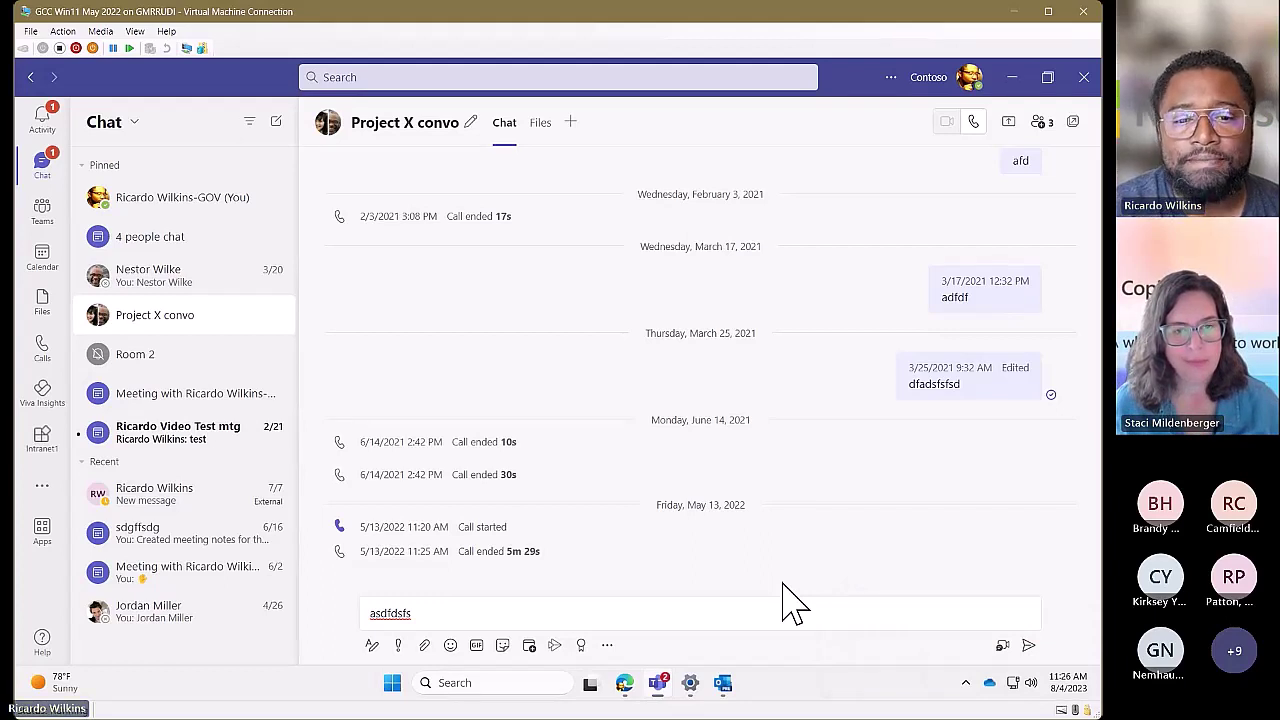
- Show the scheduled send options for the chat draft again and dismiss them, leaving the message unsent
{"action": "right_click", "coordinate": [1028, 647]}
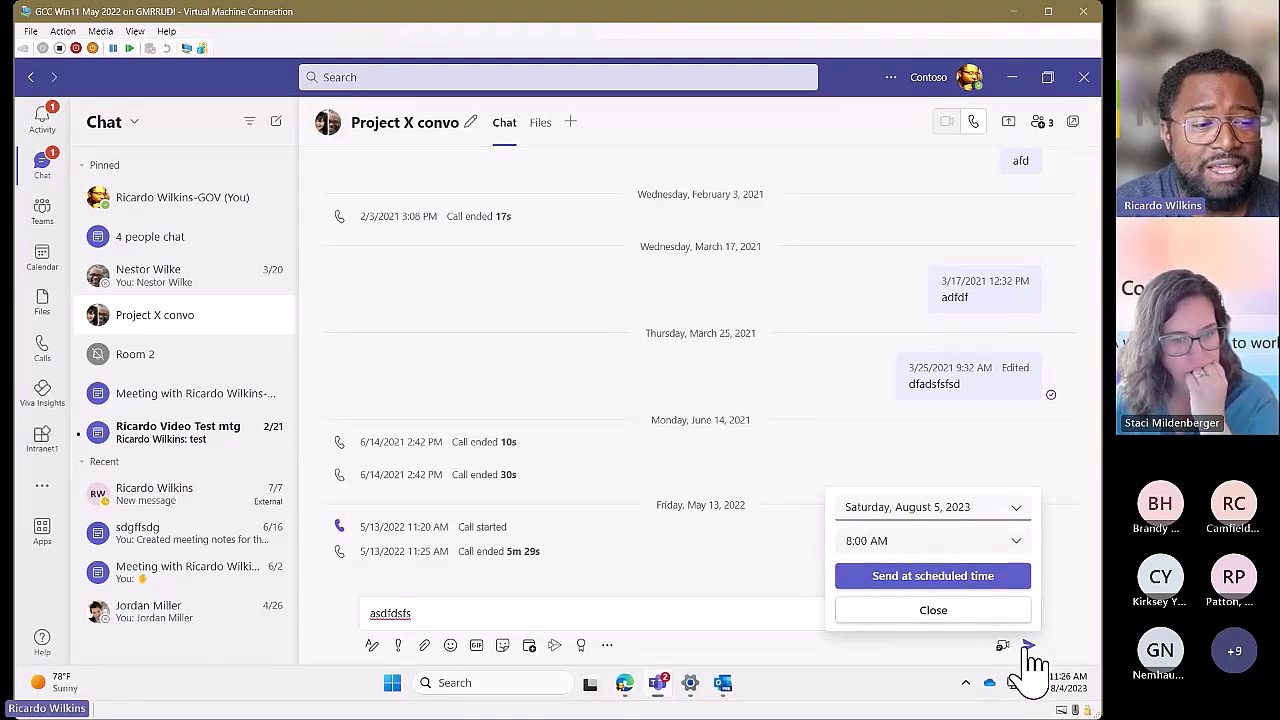
{"action": "left_click", "coordinate": [587, 615]}
{"action": "left_click_drag", "start_coordinate": [437, 610], "coordinate": [366, 610]}
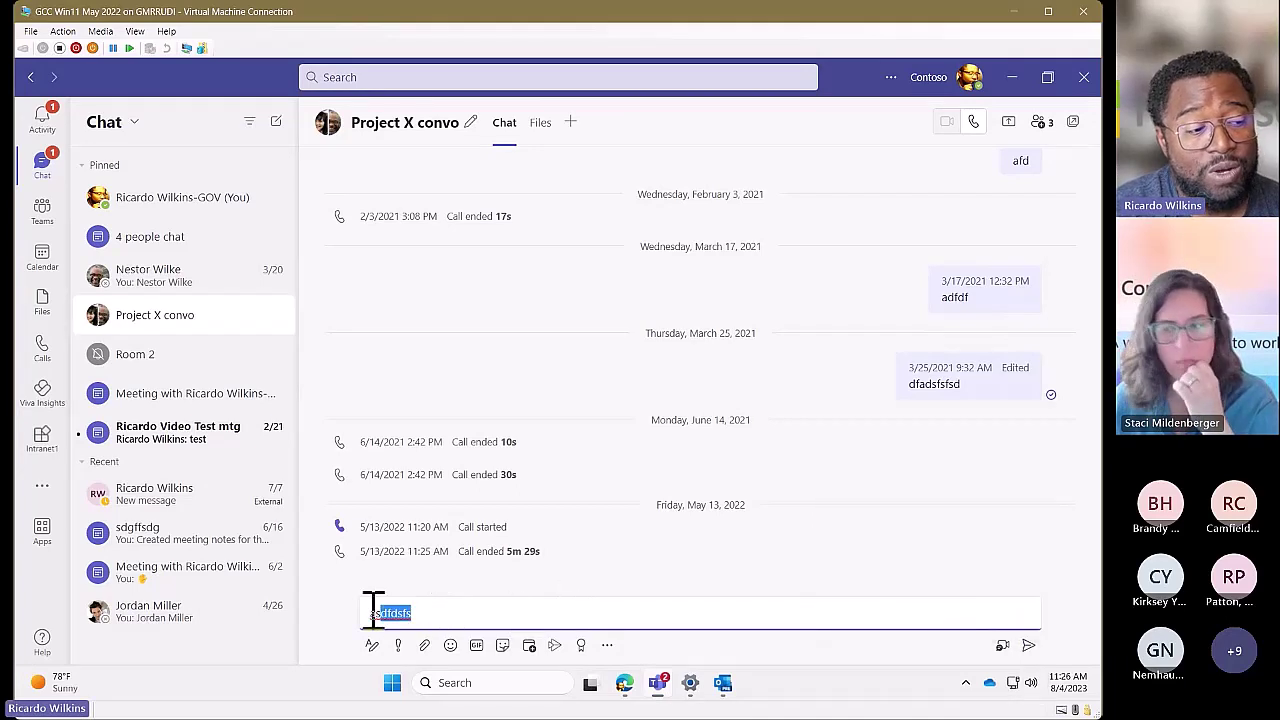
{"action": "left_click", "coordinate": [485, 614]}
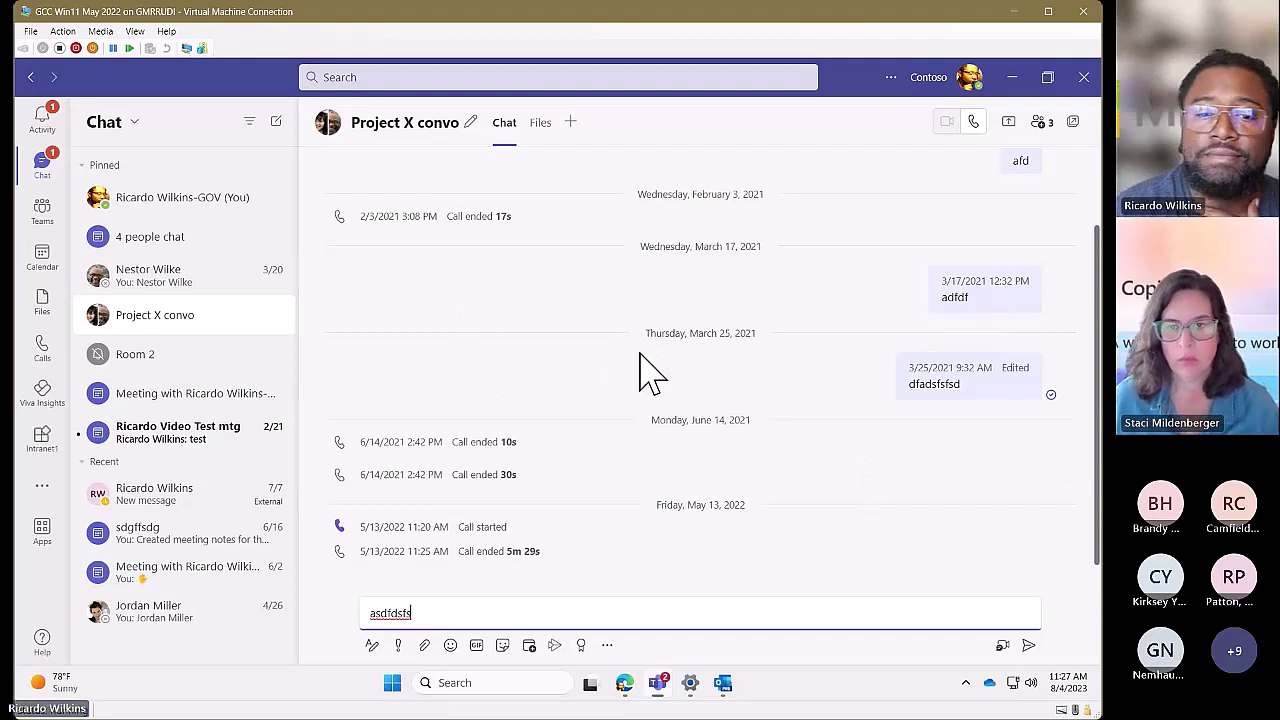
{"action": "left_click", "coordinate": [697, 567]}
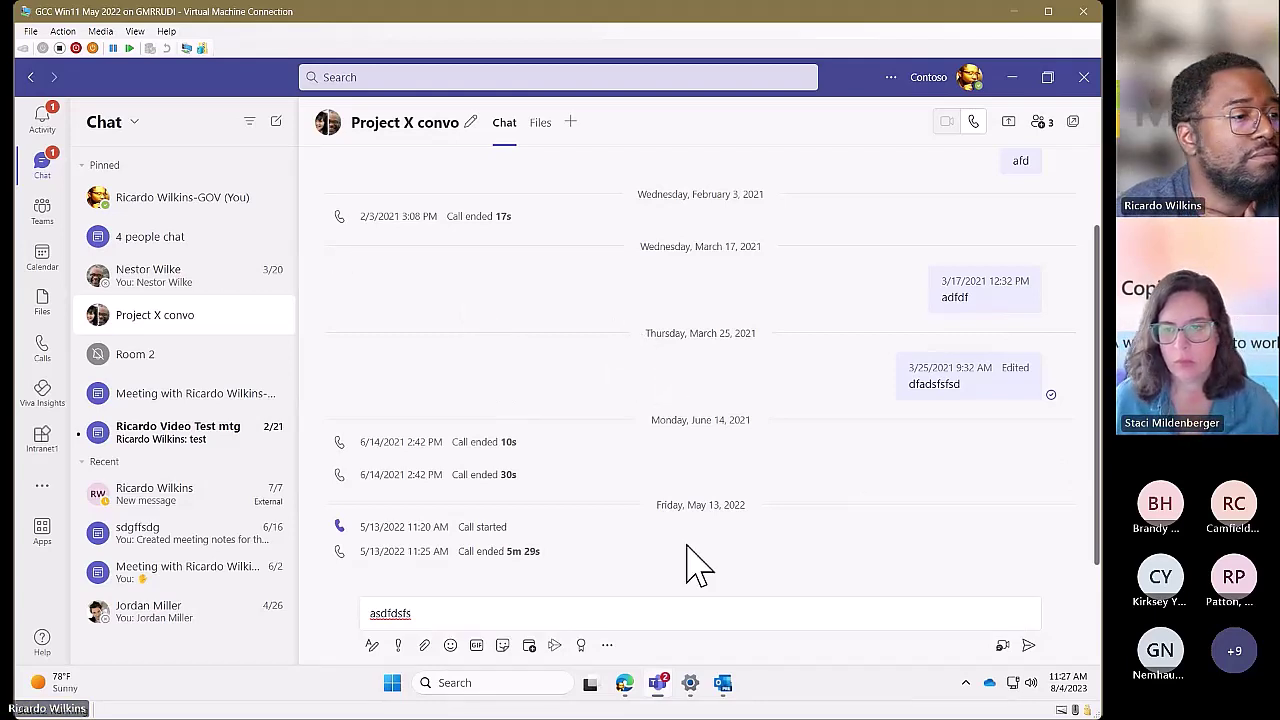
- Switch to Outlook, collapse the Groups section of the mailbox, and toggle the folder pane off and on
{"action": "left_click", "coordinate": [723, 683]}
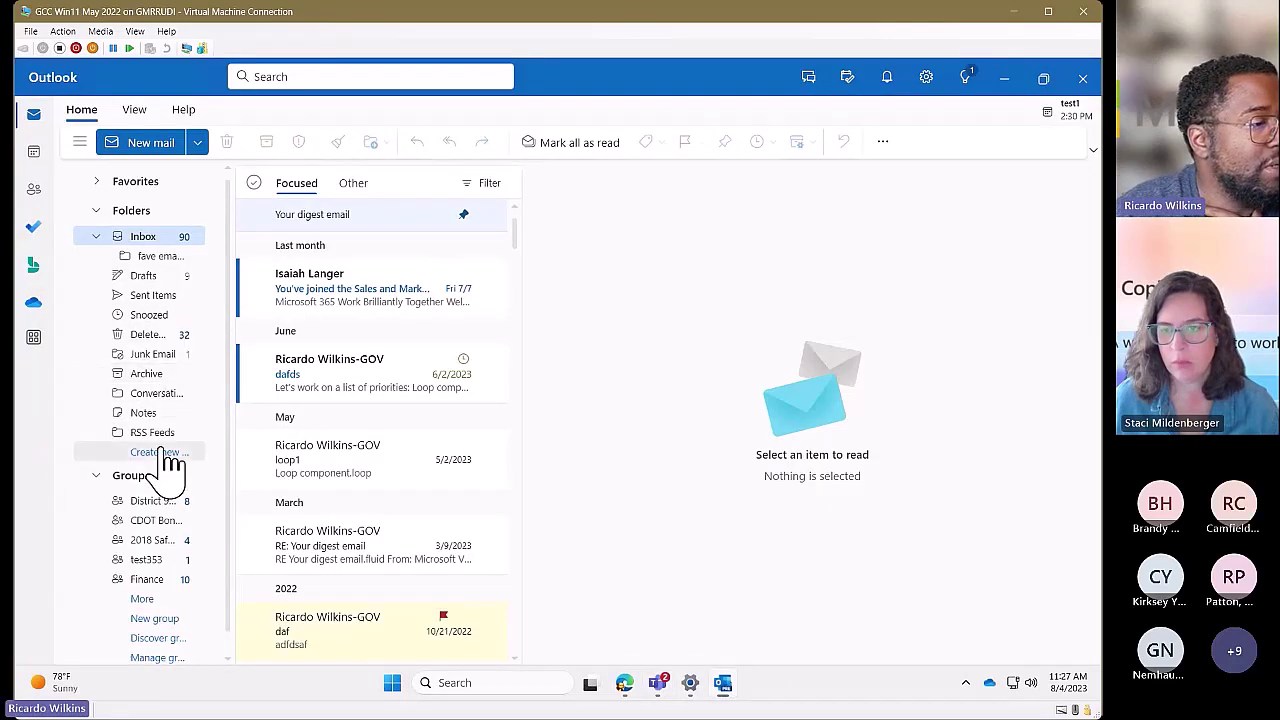
{"action": "left_click", "coordinate": [99, 475]}
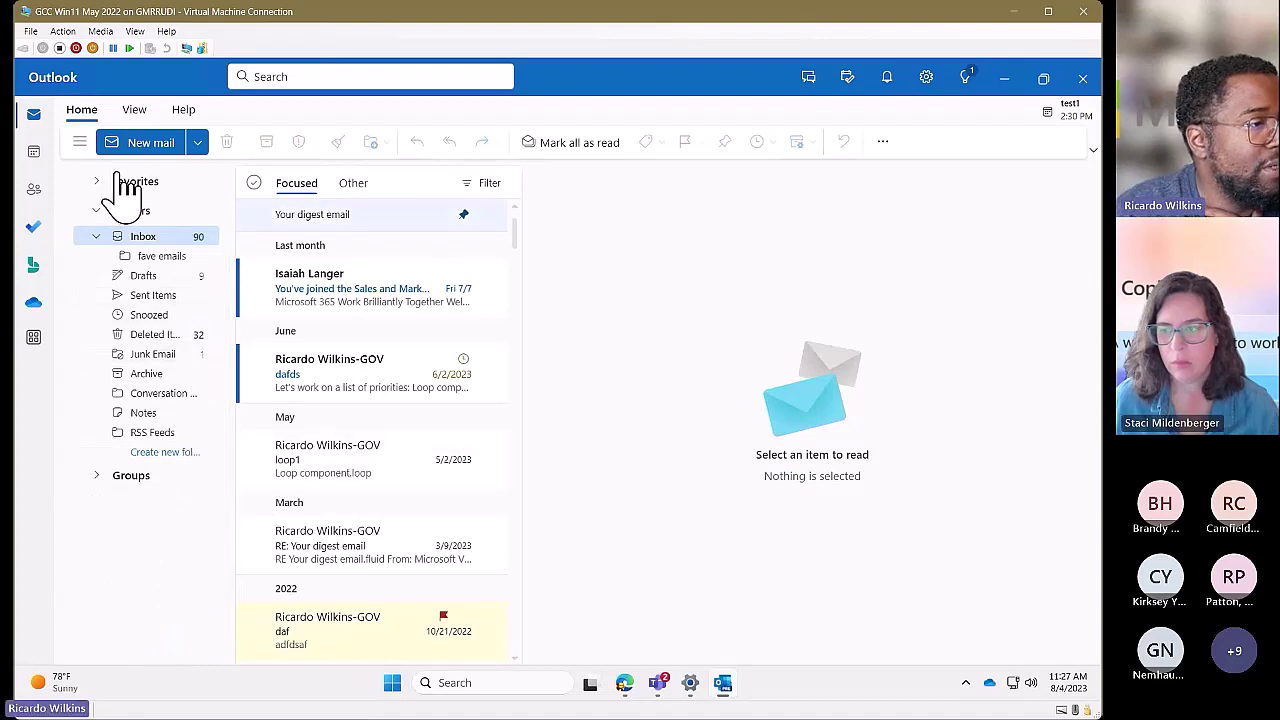
{"action": "left_click", "coordinate": [79, 143]}
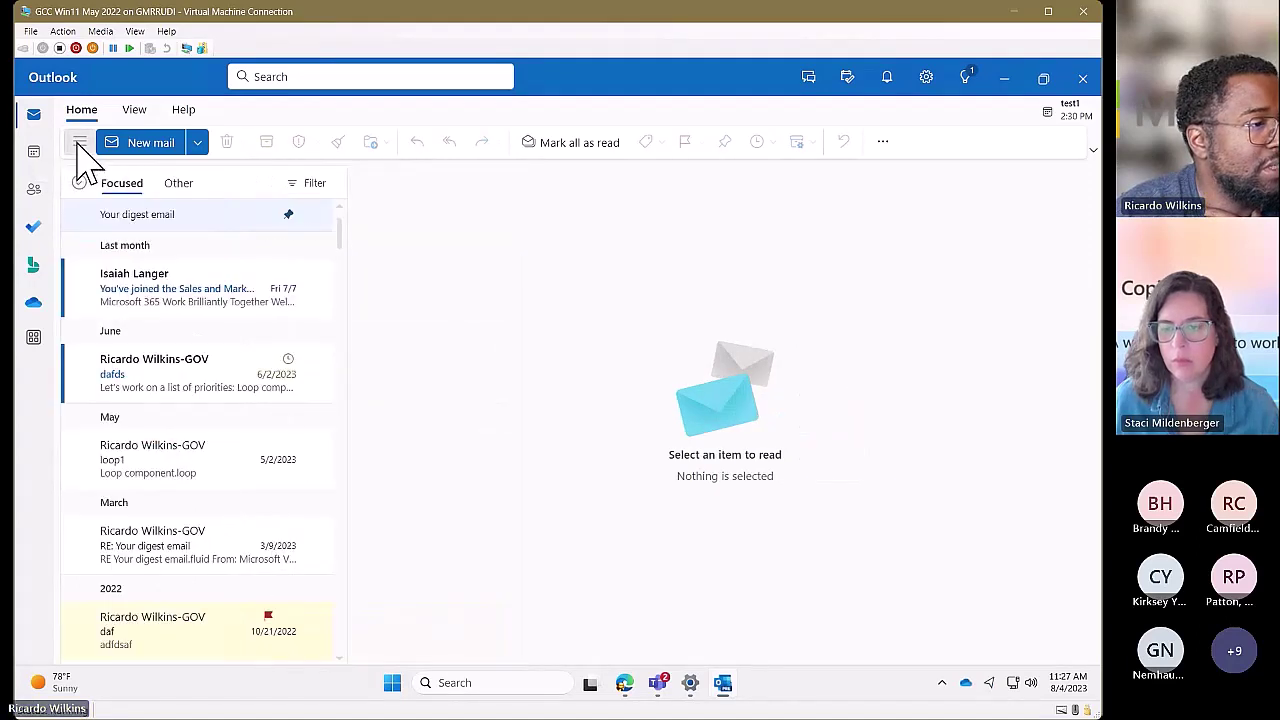
{"action": "left_click", "coordinate": [79, 143]}
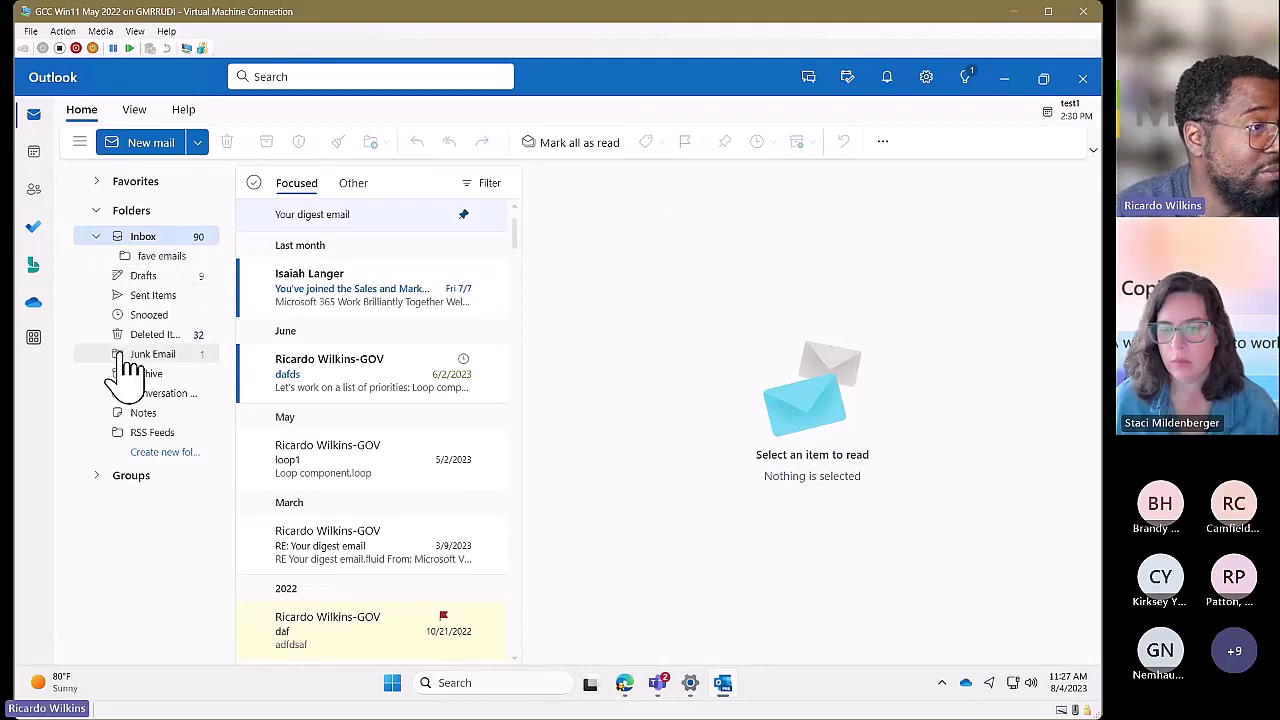
- Open the Outlook calendar and dismiss the tip about the new hybrid work setting
{"action": "left_click", "coordinate": [33, 151]}
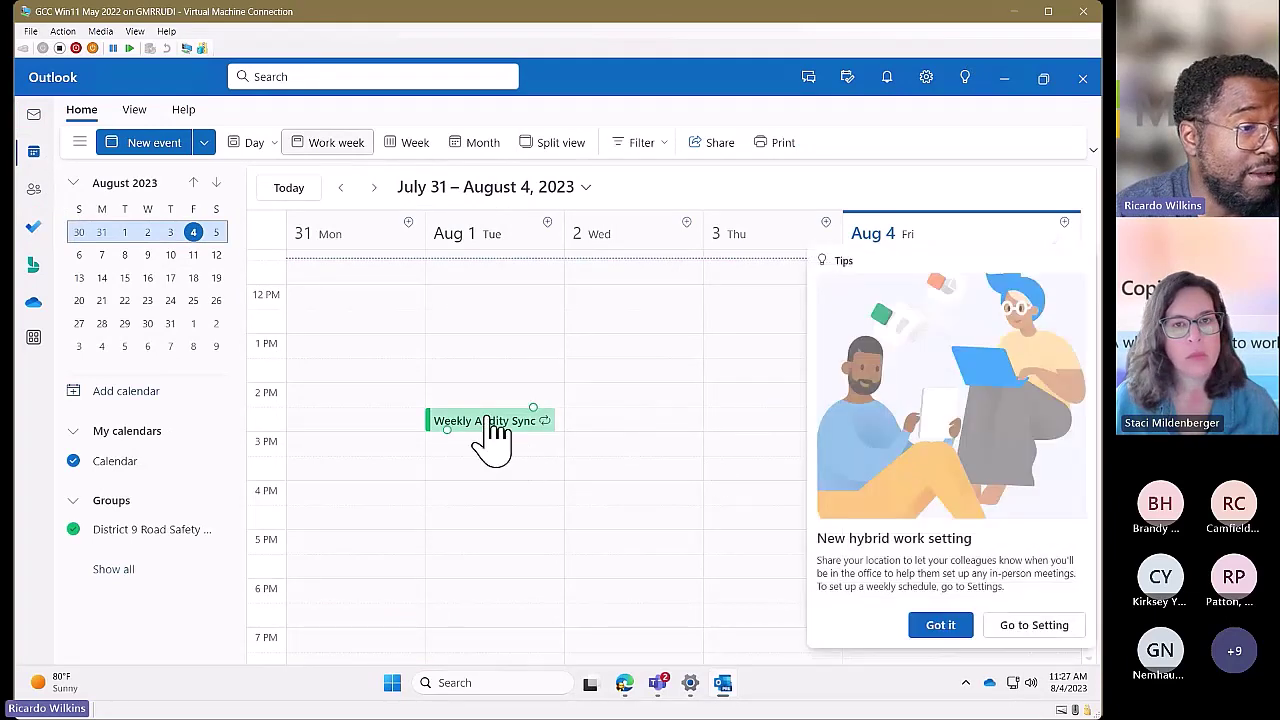
{"action": "left_click", "coordinate": [940, 628]}
{"action": "left_click", "coordinate": [963, 420]}
{"action": "left_click", "coordinate": [889, 126]}
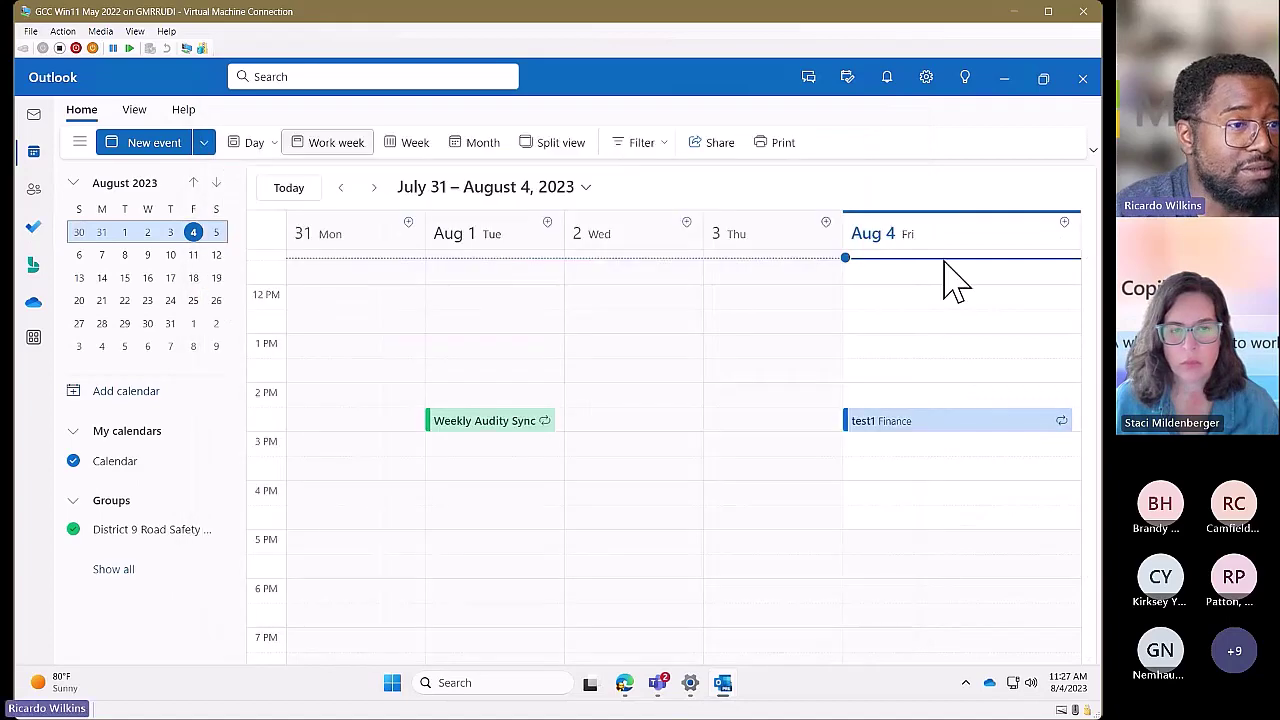
- Assign the purple category to the test1 event on Friday, August 4
{"action": "right_click", "coordinate": [893, 433]}
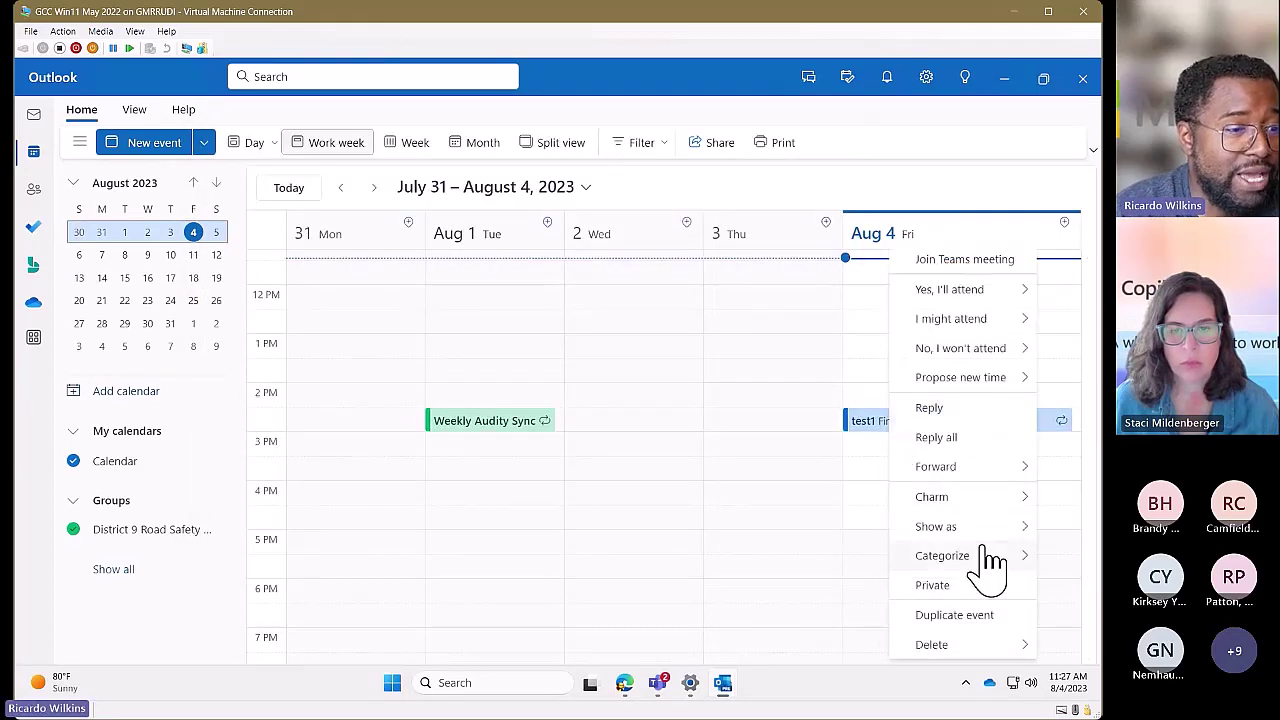
{"action": "mouse_move", "coordinate": [990, 557]}
{"action": "left_click", "coordinate": [760, 526]}
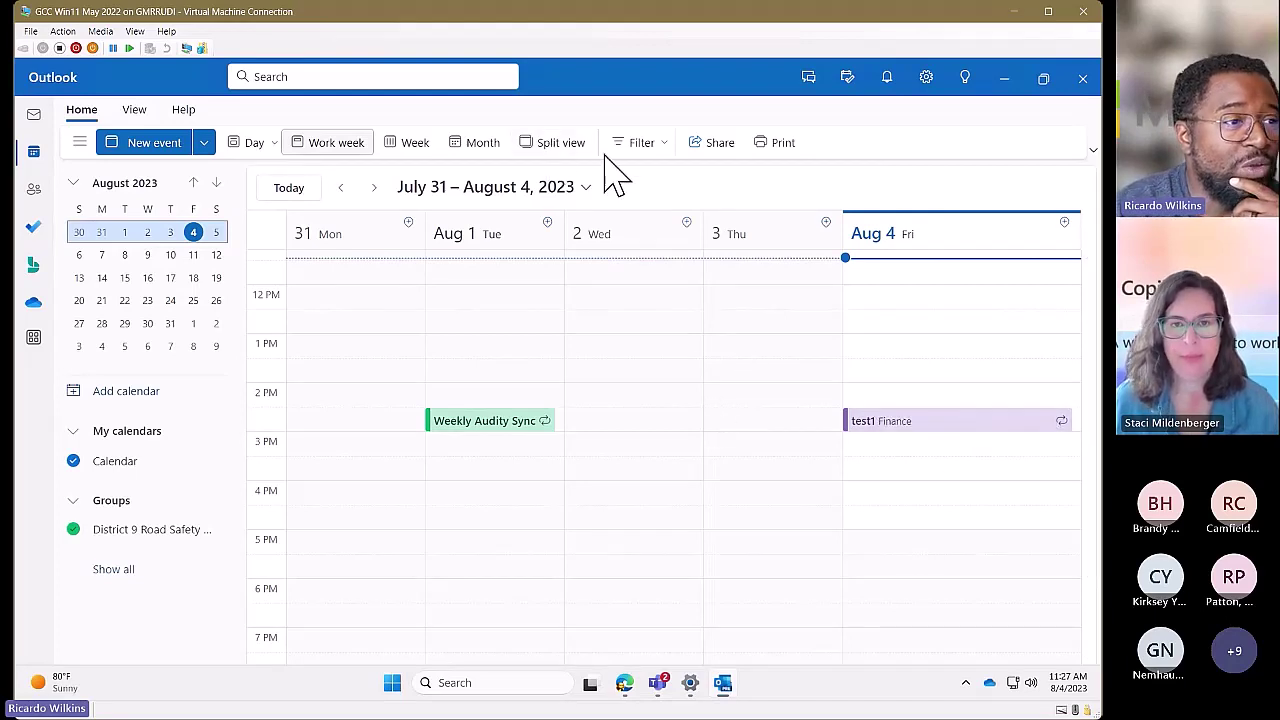
- Filter the calendar by Purple category and display it in Month view
{"action": "left_click", "coordinate": [641, 148]}
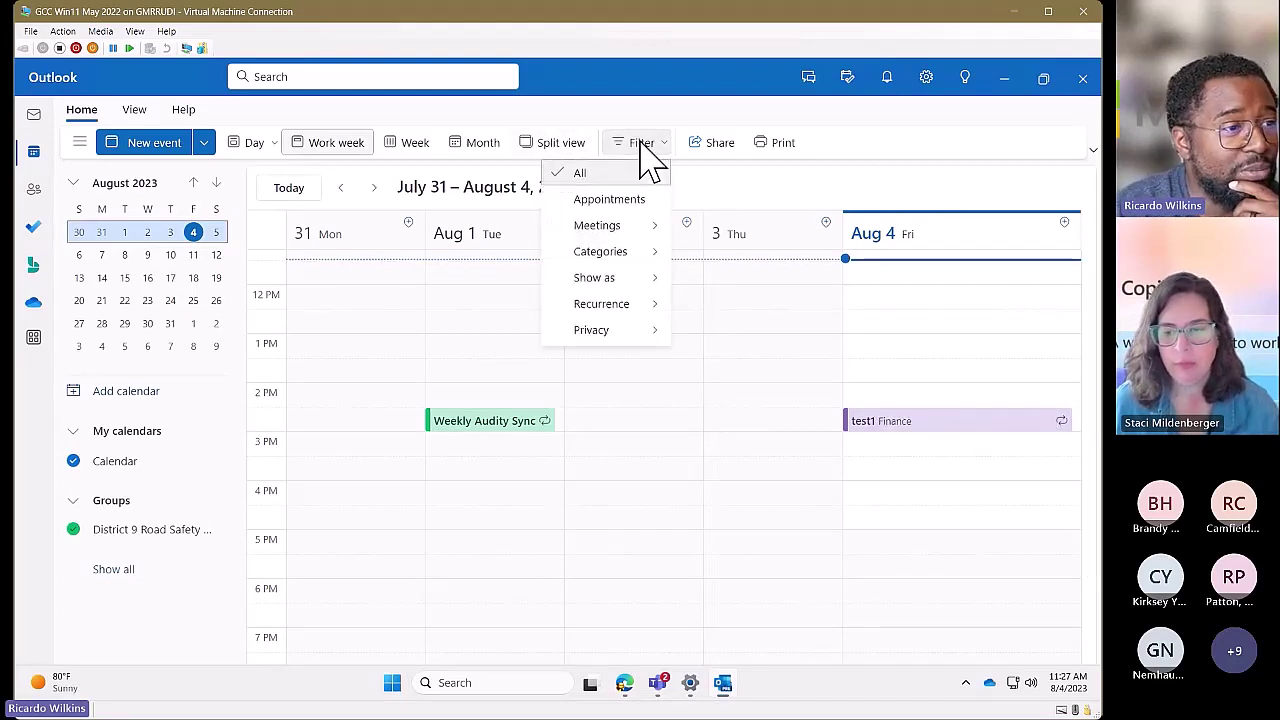
{"action": "mouse_move", "coordinate": [632, 253]}
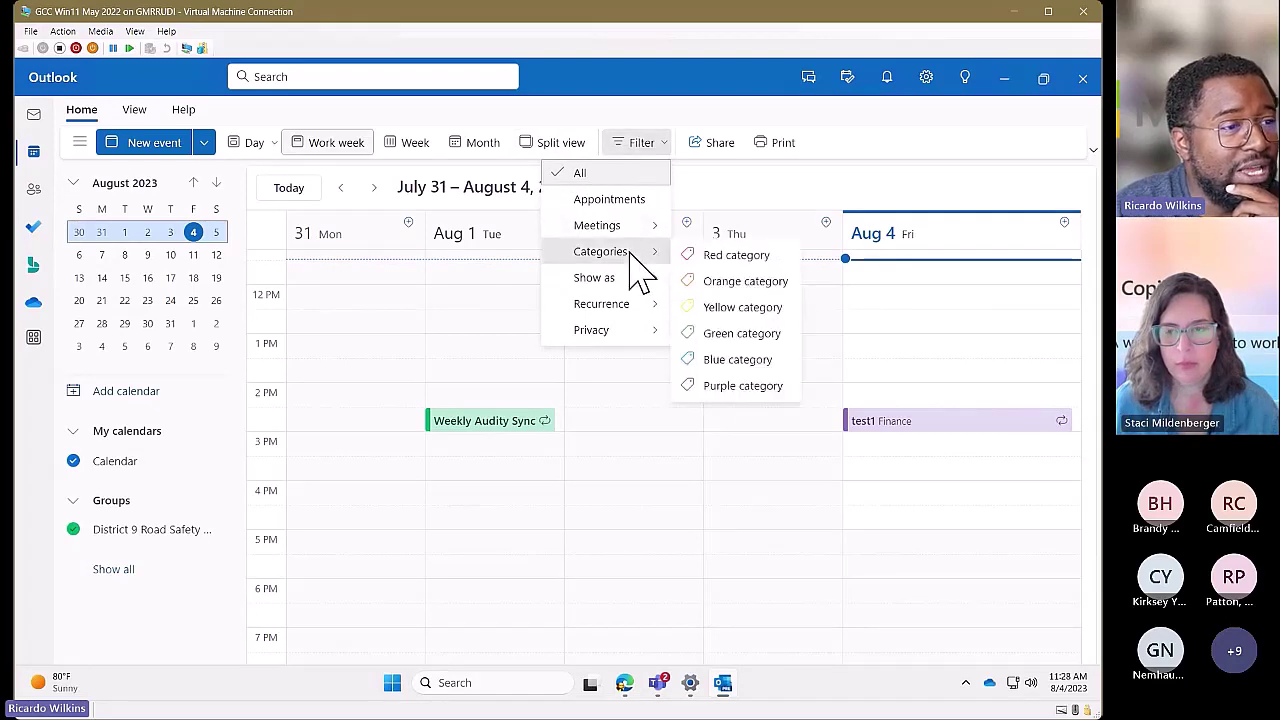
{"action": "left_click", "coordinate": [751, 388]}
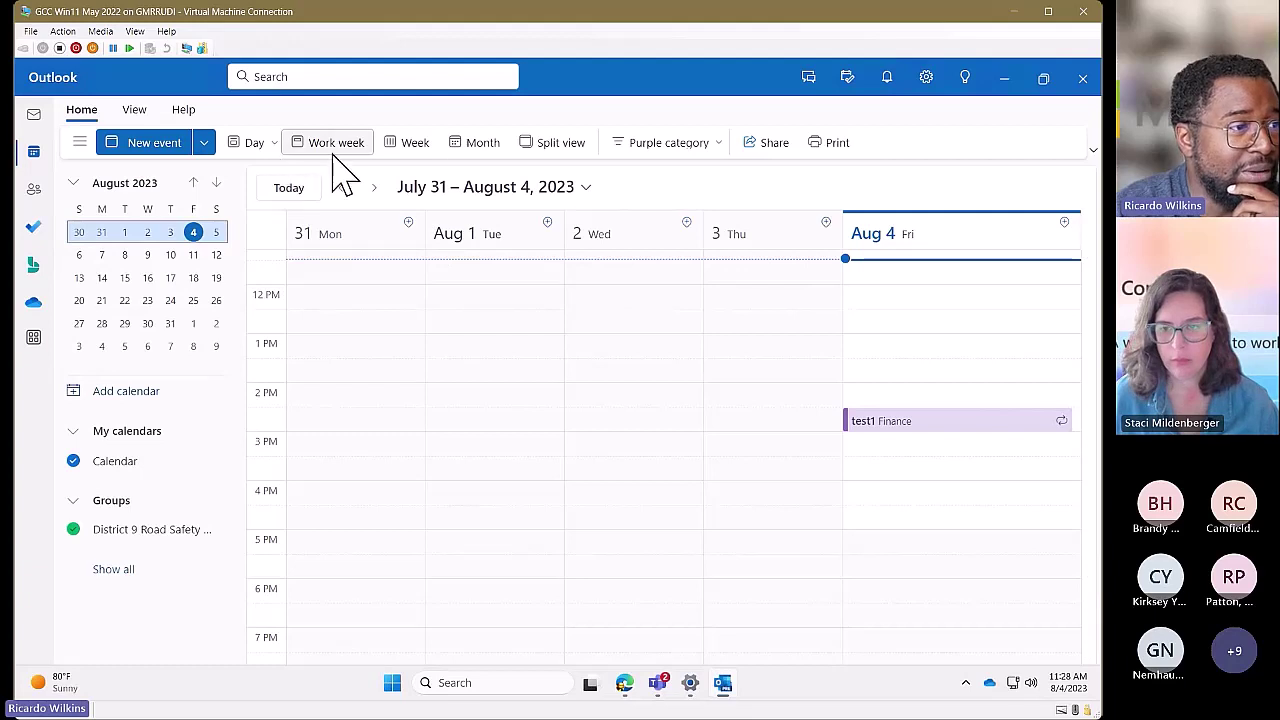
{"action": "left_click", "coordinate": [485, 146]}
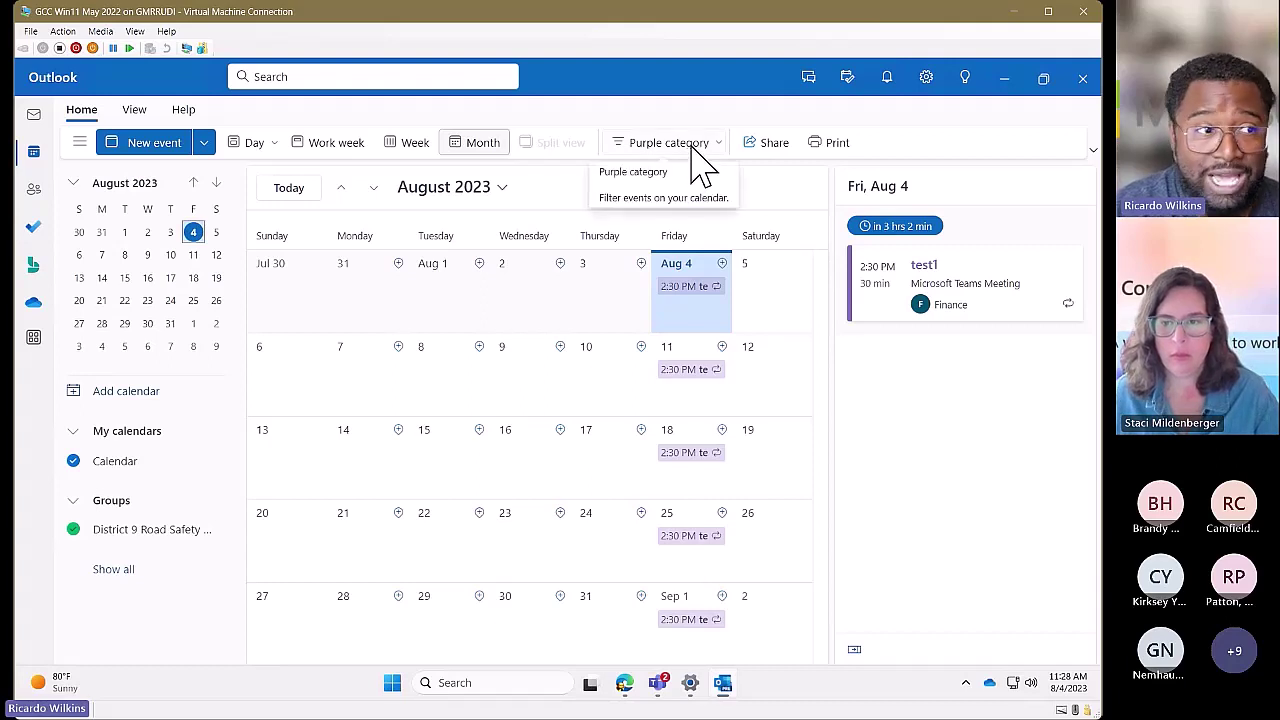
- Remove the Purple category filter from the month calendar
{"action": "left_click", "coordinate": [690, 150]}
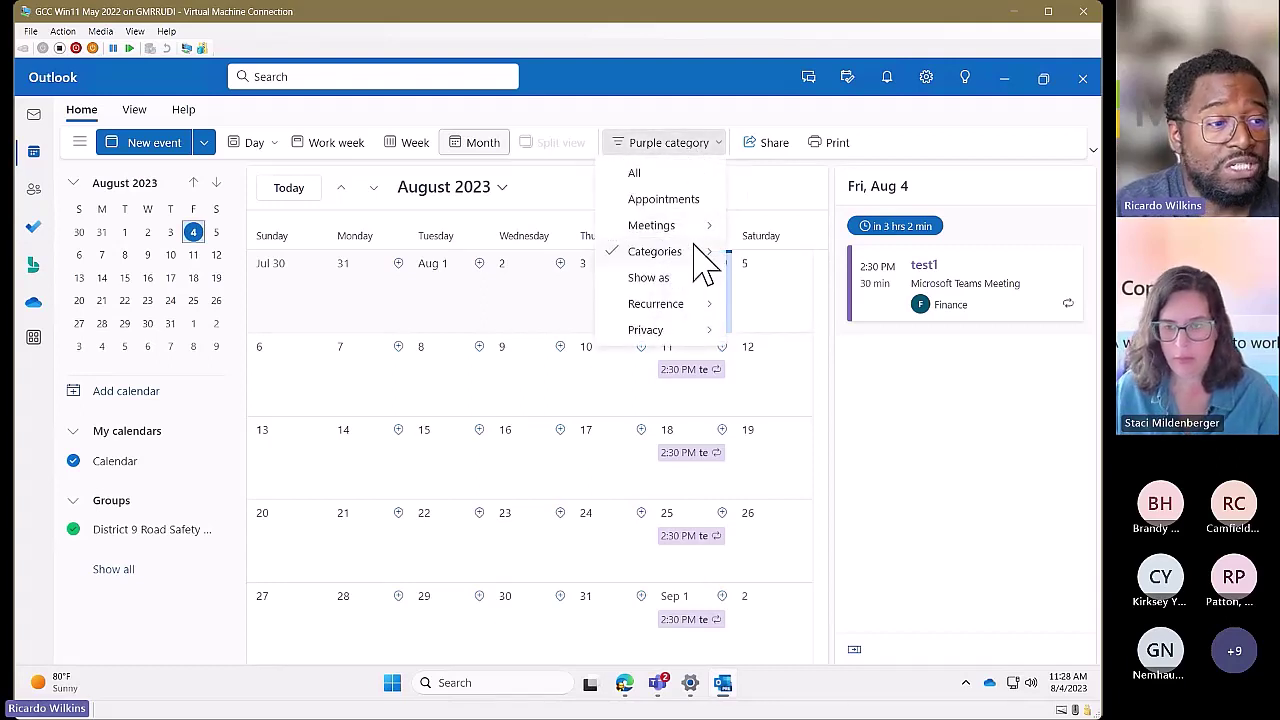
{"action": "mouse_move", "coordinate": [703, 245]}
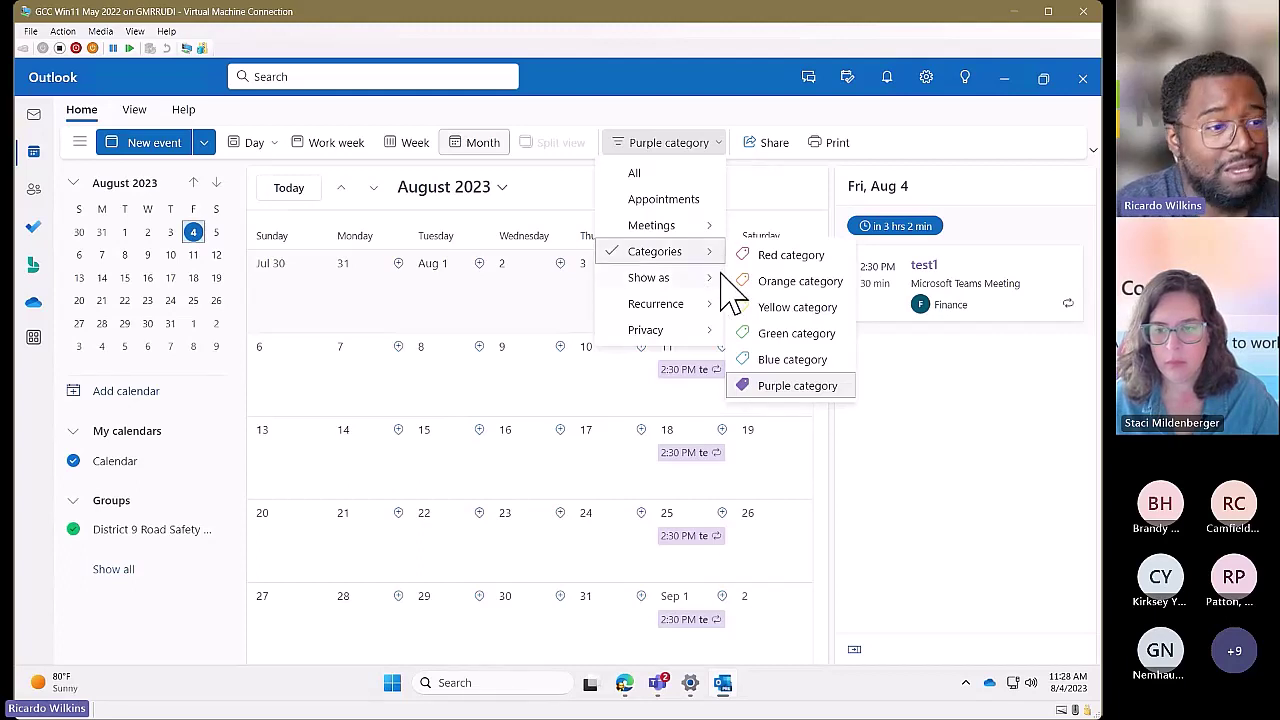
{"action": "mouse_move", "coordinate": [722, 277]}
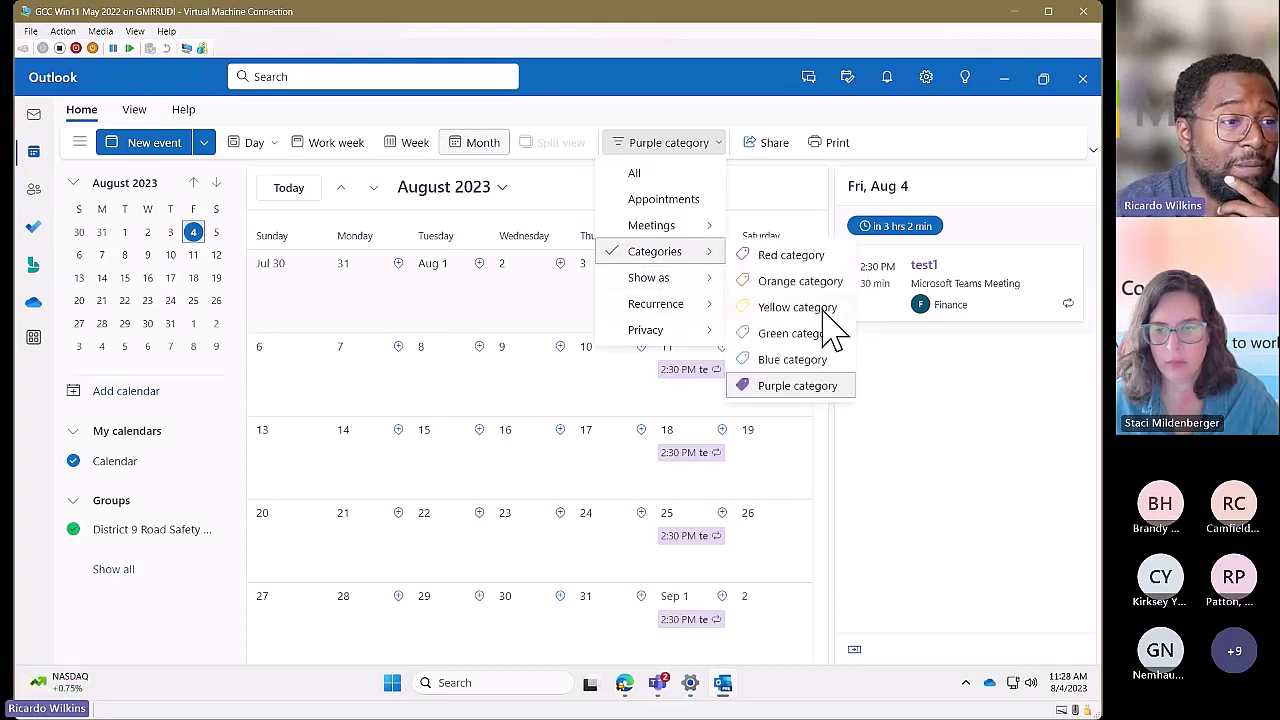
{"action": "left_click", "coordinate": [800, 388]}
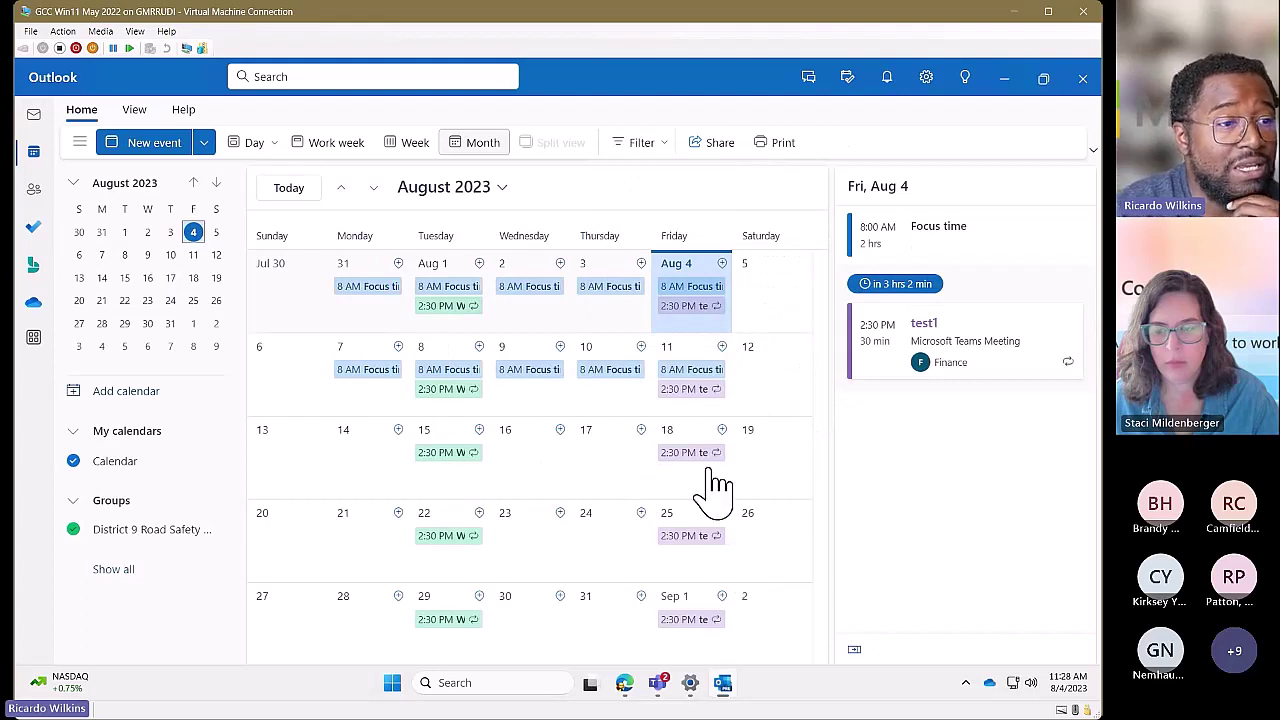
- Filter the calendar to meetings with the "I'm the organizer" option
{"action": "left_click", "coordinate": [662, 148]}
{"action": "left_click", "coordinate": [665, 152]}
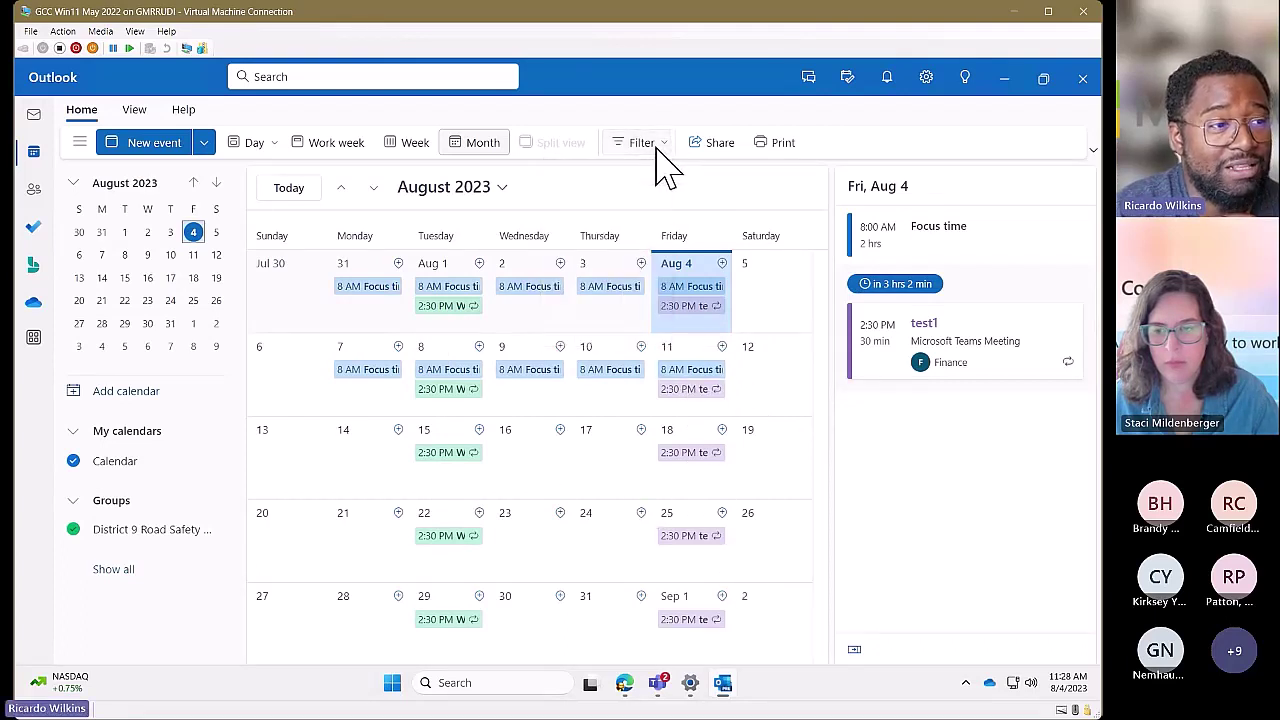
{"action": "left_click", "coordinate": [663, 160]}
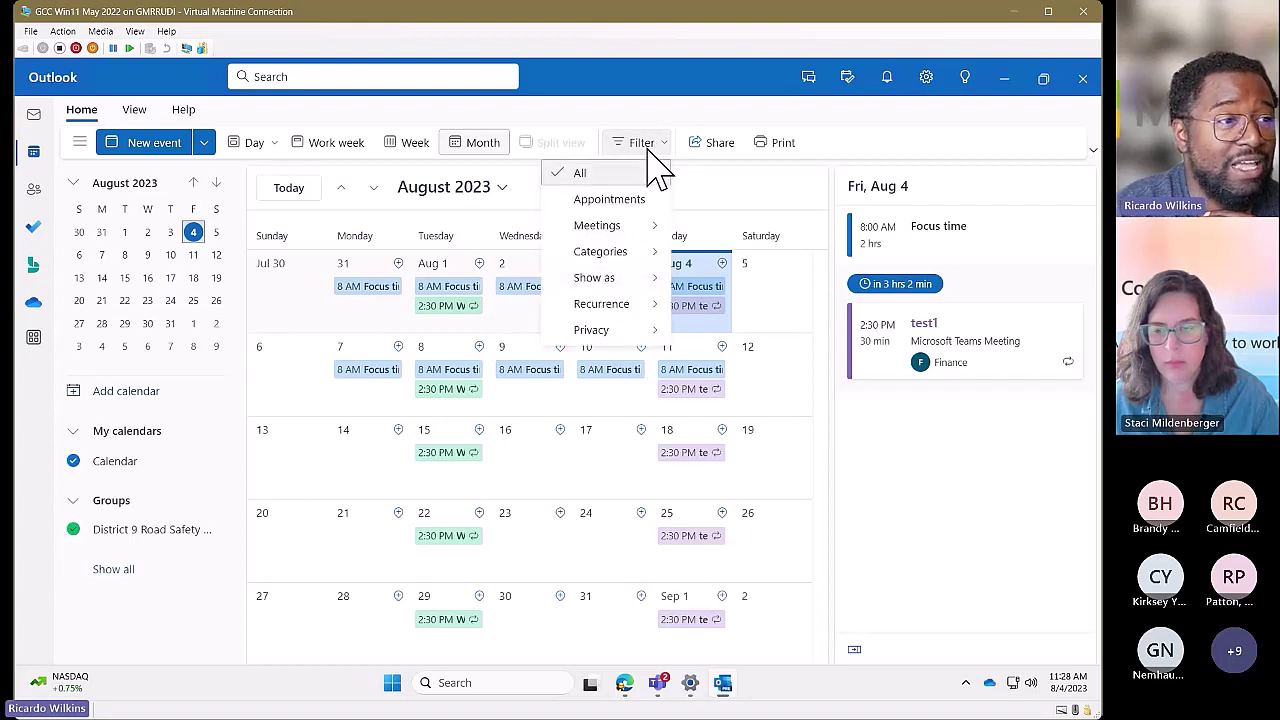
{"action": "left_click", "coordinate": [653, 163]}
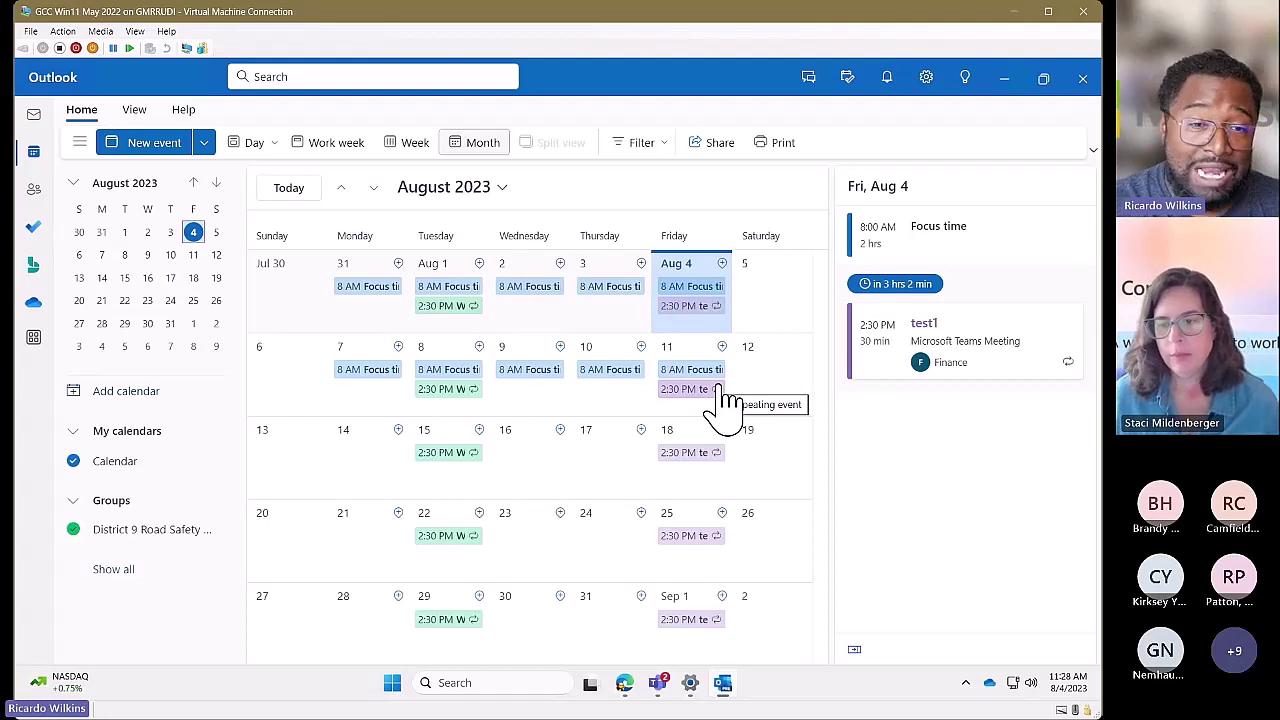
{"action": "left_click", "coordinate": [662, 150]}
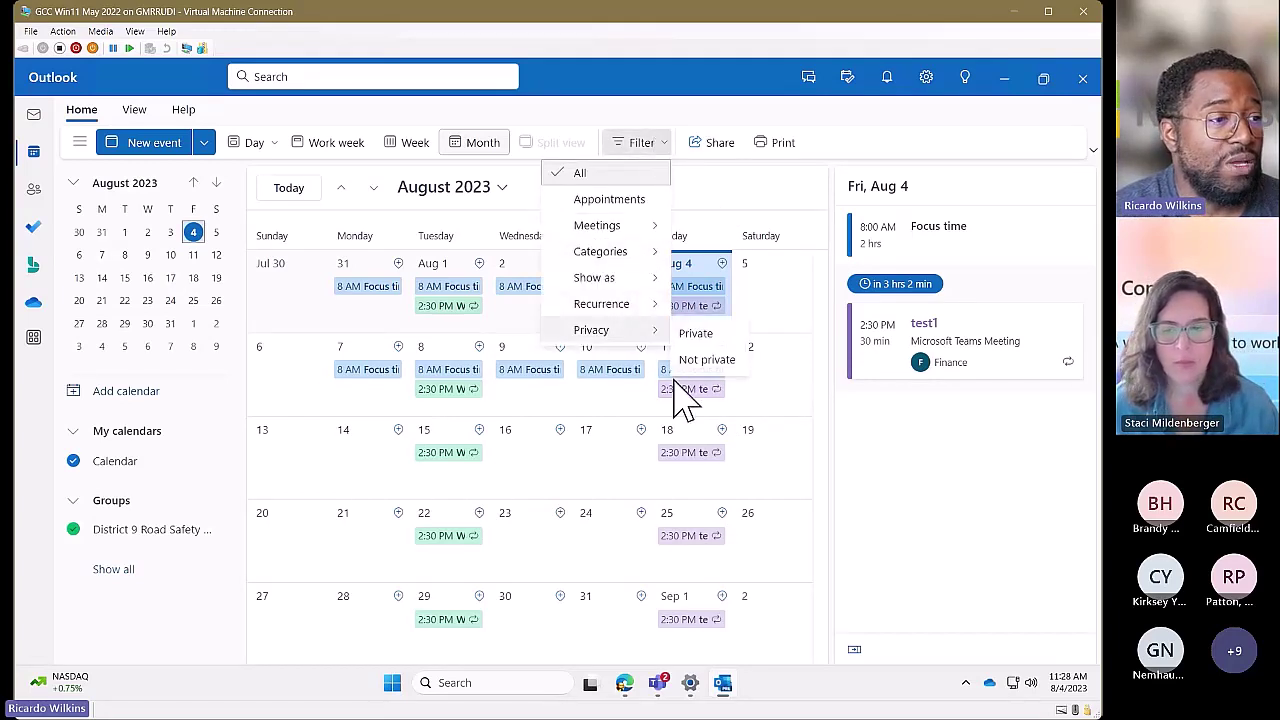
{"action": "mouse_move", "coordinate": [638, 248]}
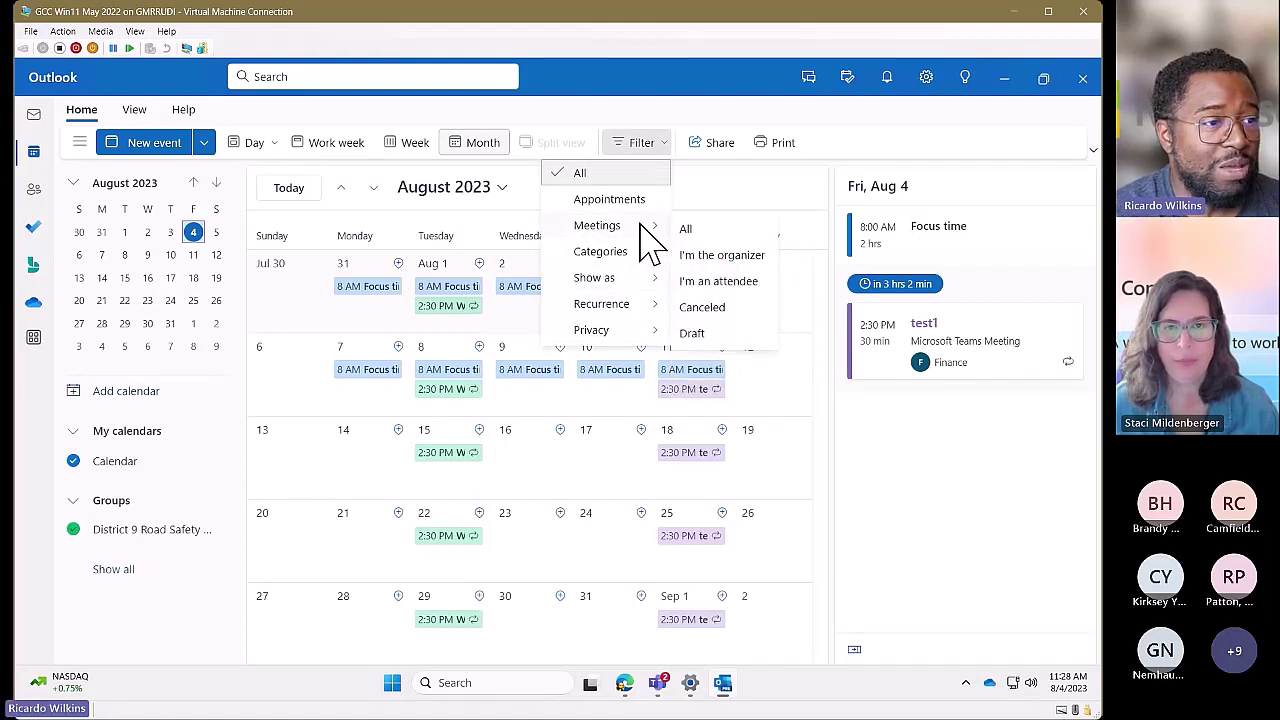
{"action": "left_click", "coordinate": [758, 258]}
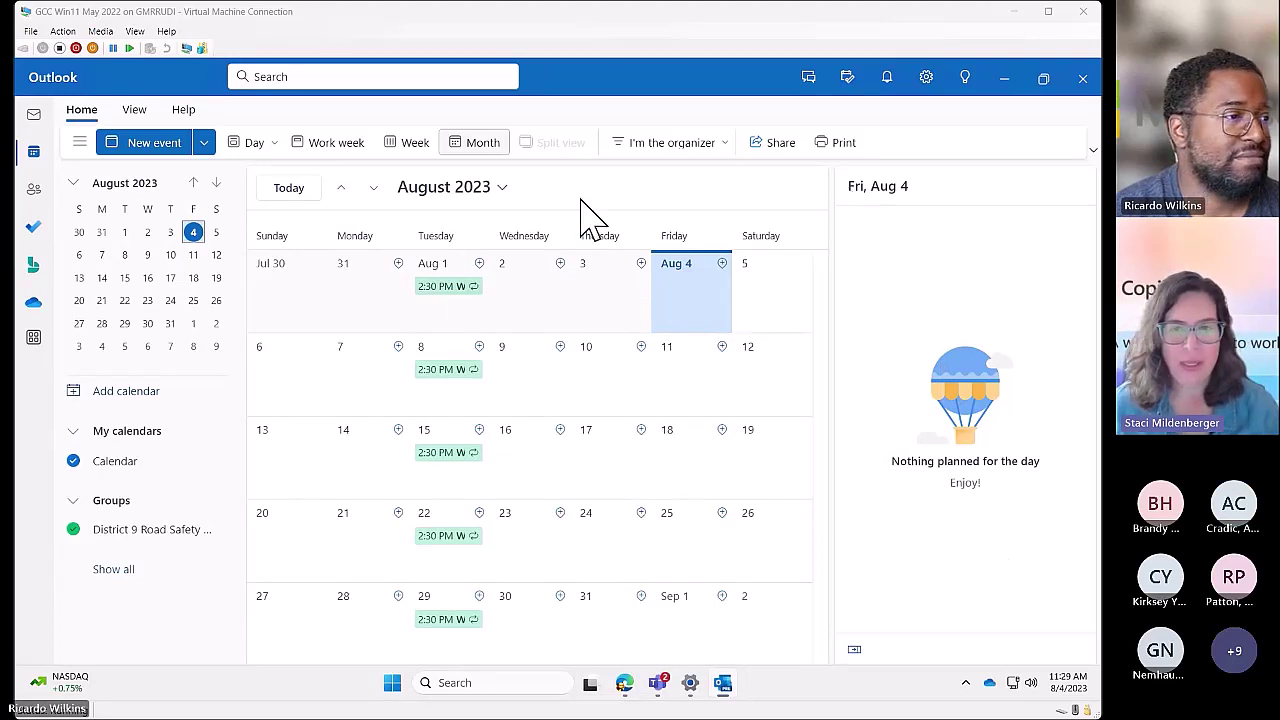
- Open the Outlook inbox, switch to Teams and search its apps for "viva eng"
{"action": "left_click", "coordinate": [33, 116]}
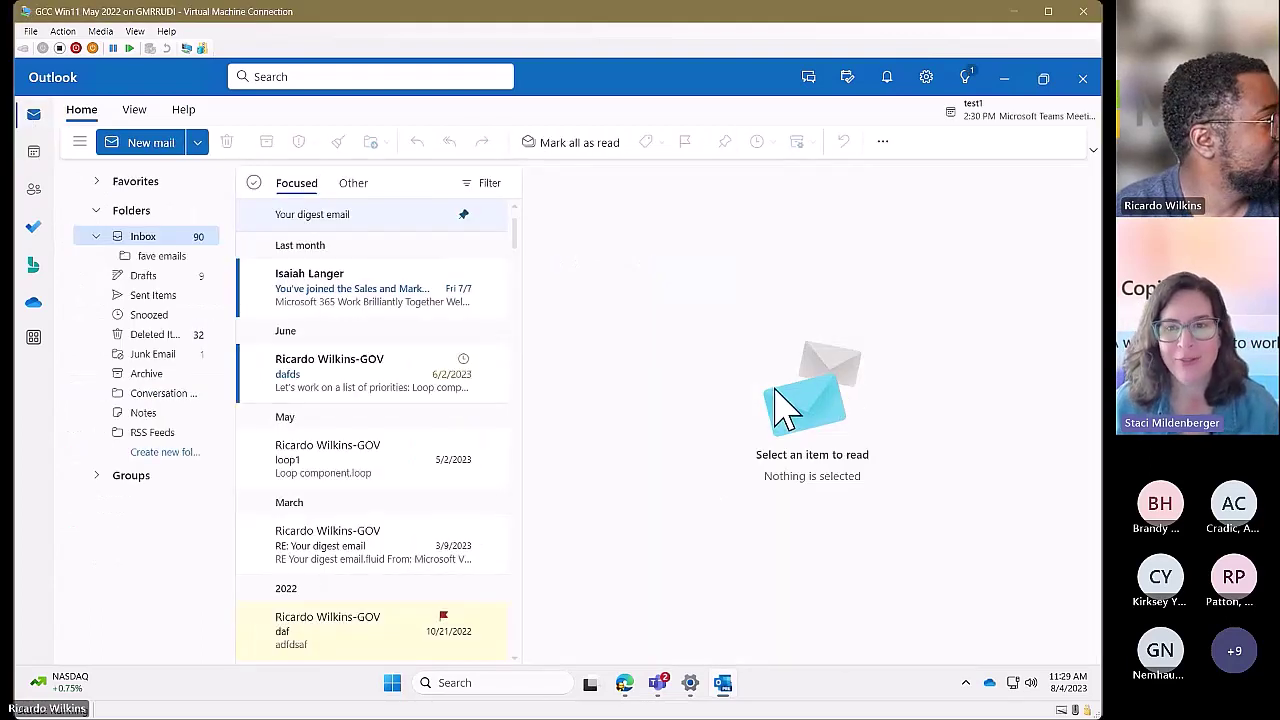
{"action": "left_click", "coordinate": [657, 683]}
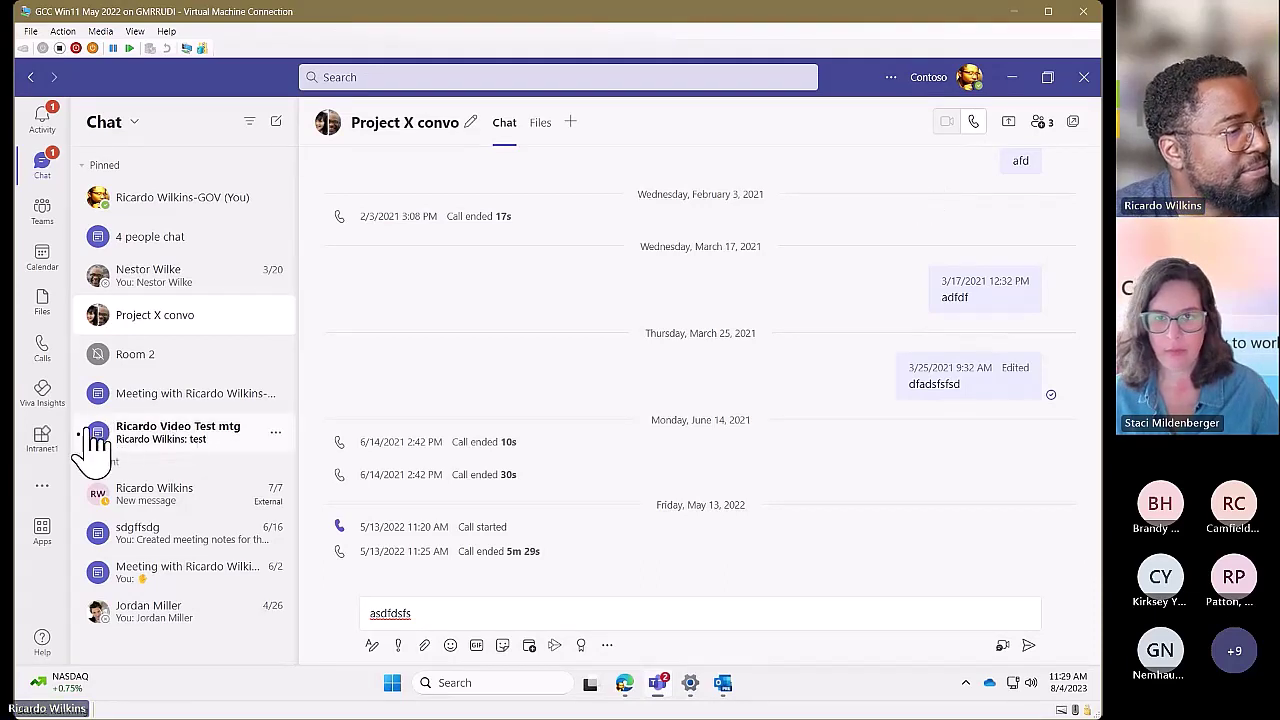
{"action": "left_click", "coordinate": [62, 492]}
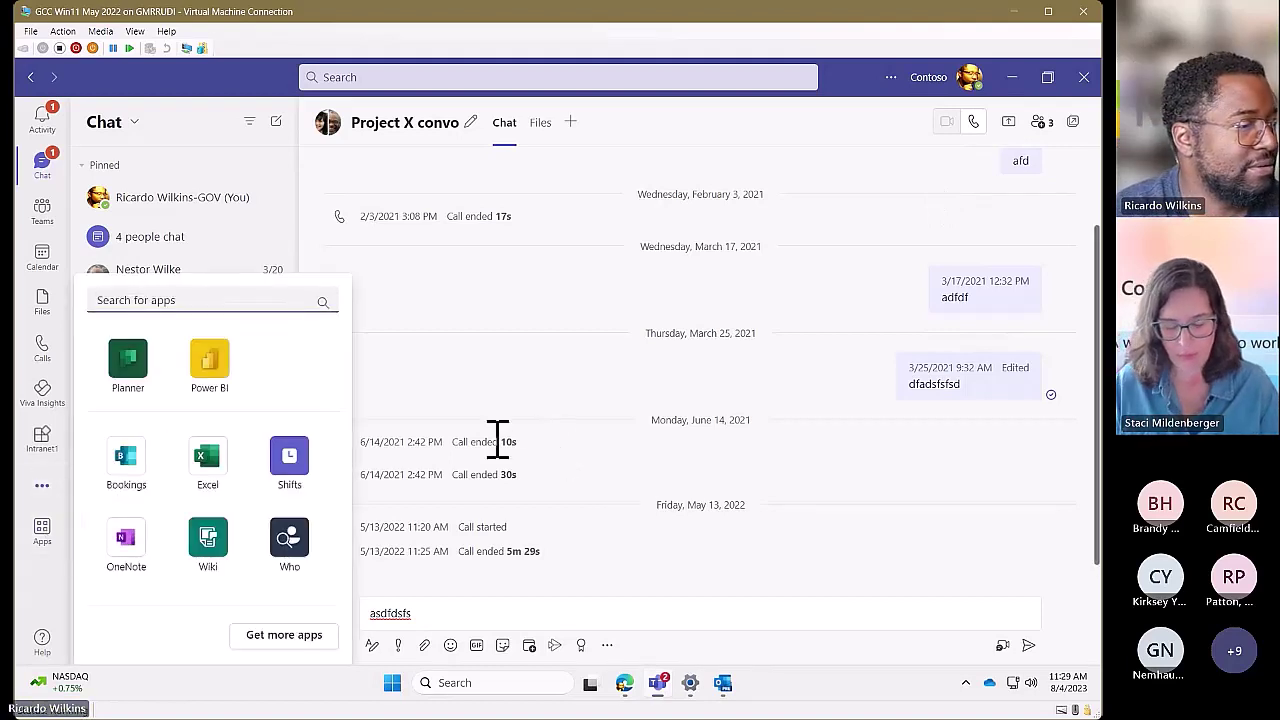
{"action": "left_click", "coordinate": [215, 303]}
{"action": "type", "text": "viva"}
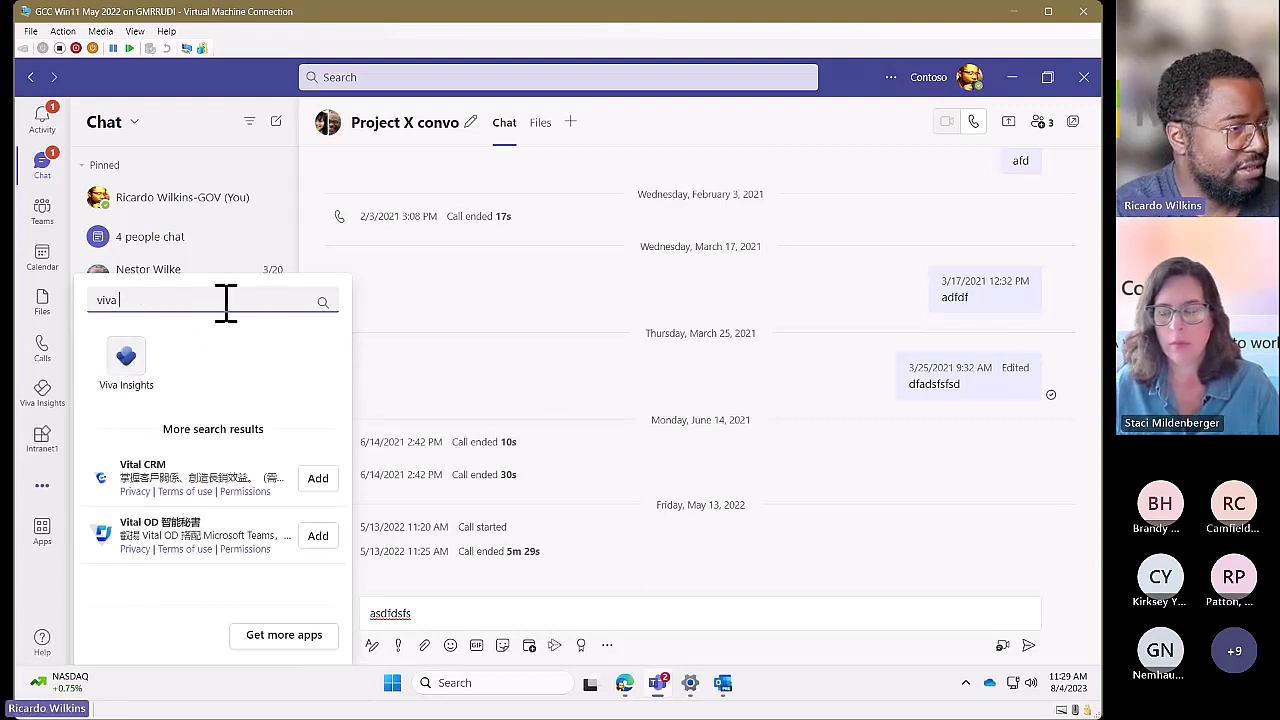
{"action": "type", "text": " eng"}
{"action": "left_click", "coordinate": [545, 290]}
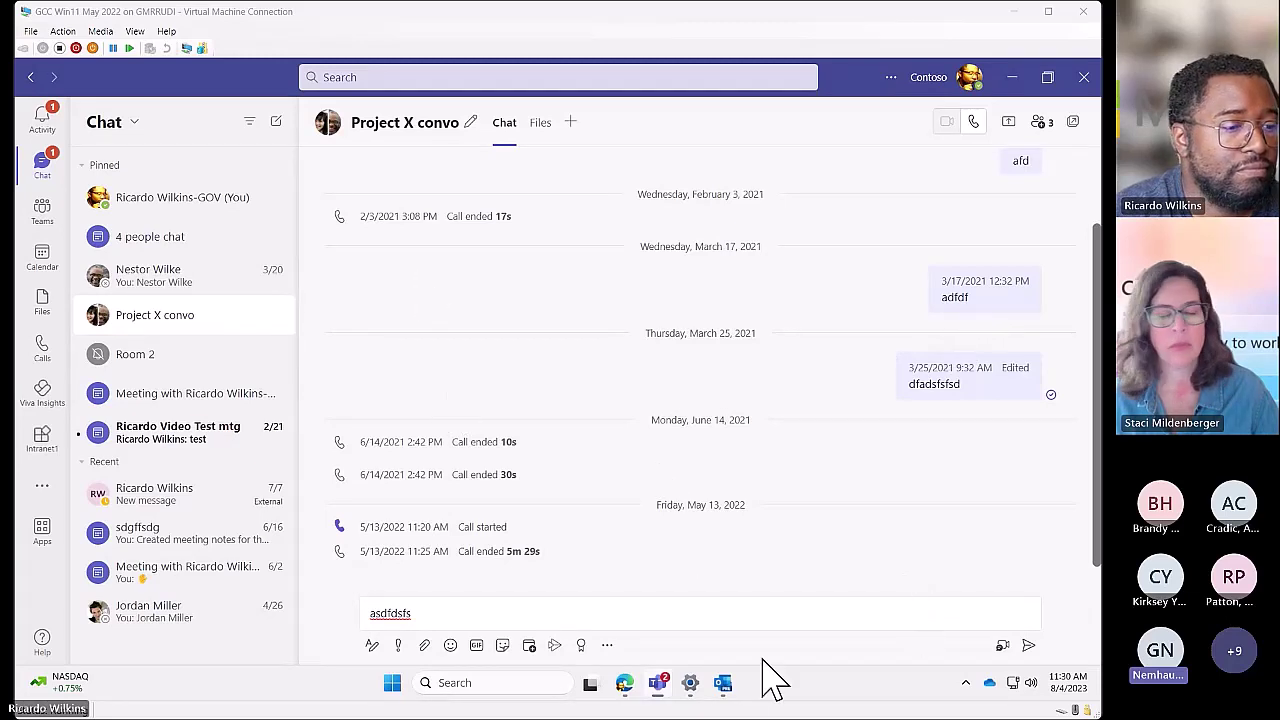
- Switch to Outlook, start a new email and view its Schedule send options without scheduling it
{"action": "left_click", "coordinate": [723, 683]}
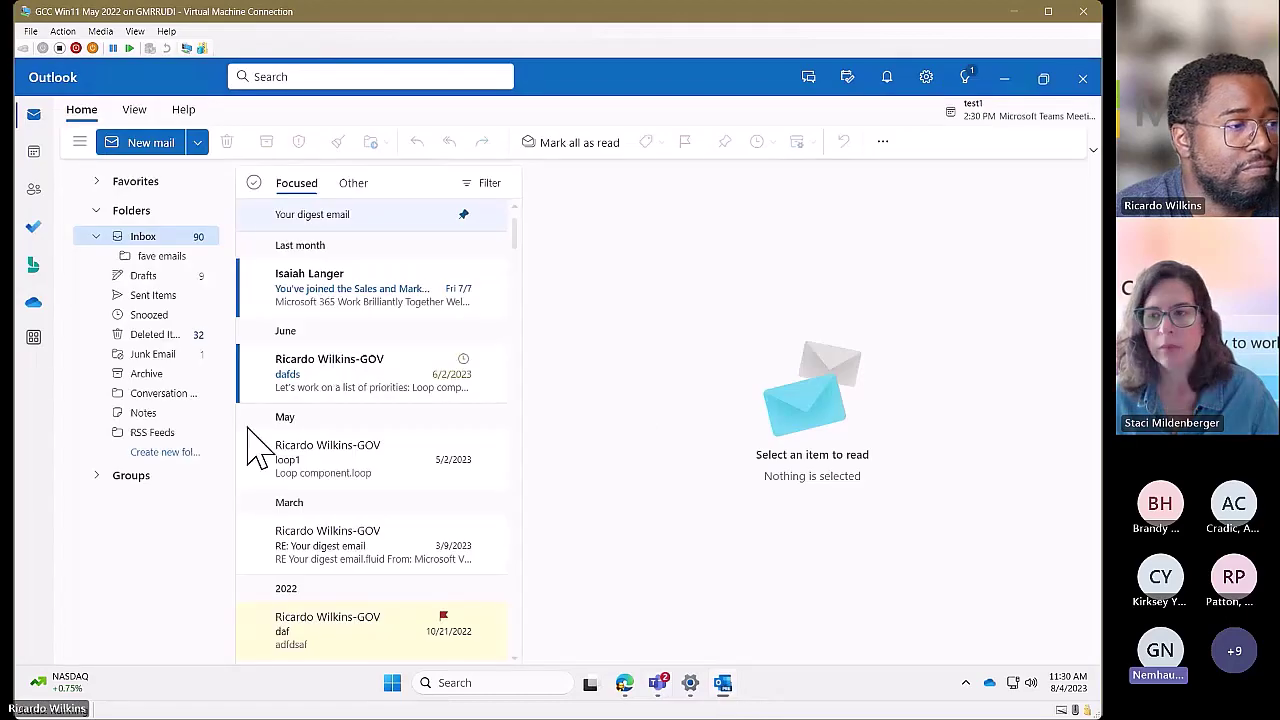
{"action": "left_click", "coordinate": [150, 142]}
{"action": "left_click", "coordinate": [619, 190]}
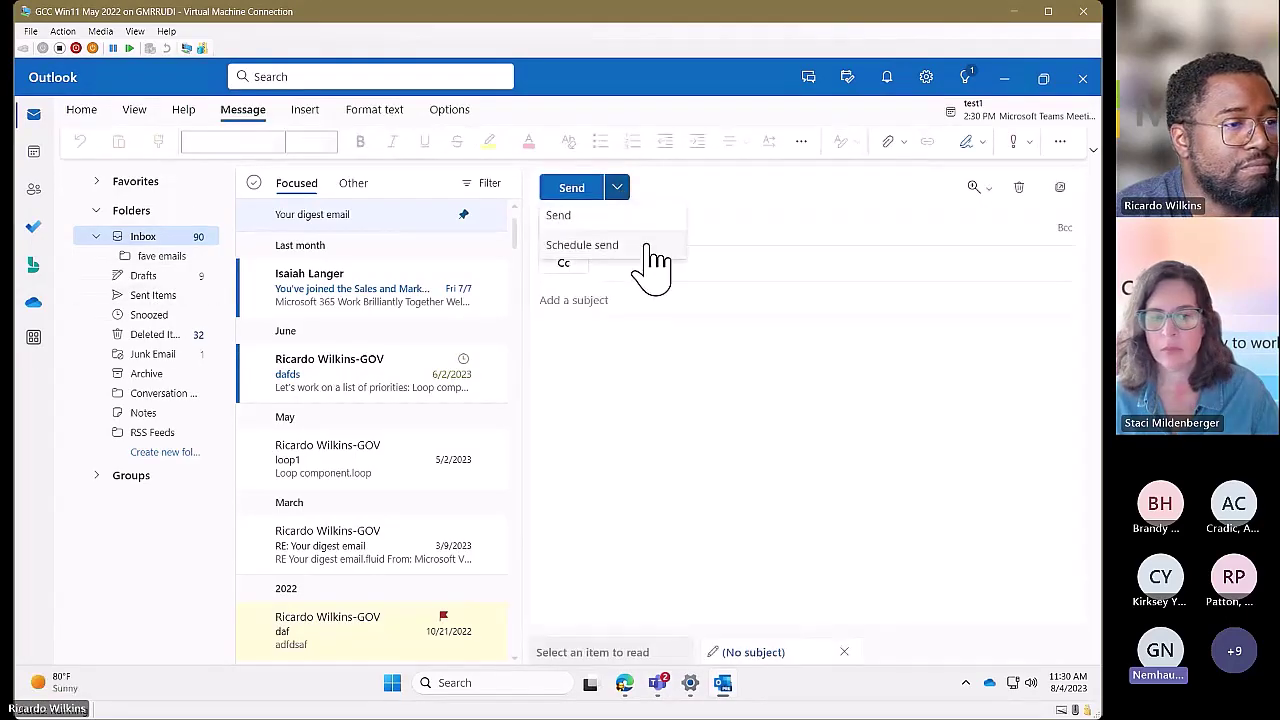
{"action": "left_click", "coordinate": [643, 248]}
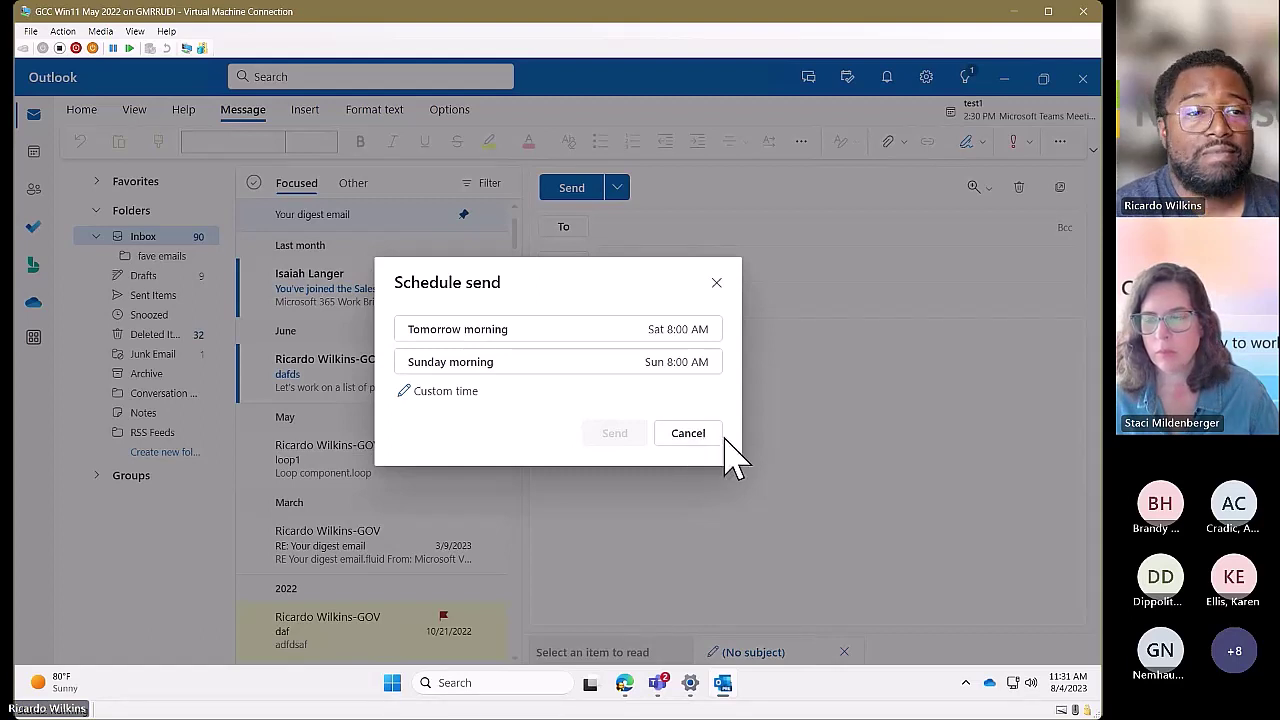
{"action": "left_click", "coordinate": [674, 440]}
- Open the custom date and time settings for the draft's scheduled send and examine the available send times
{"action": "left_click", "coordinate": [617, 188]}
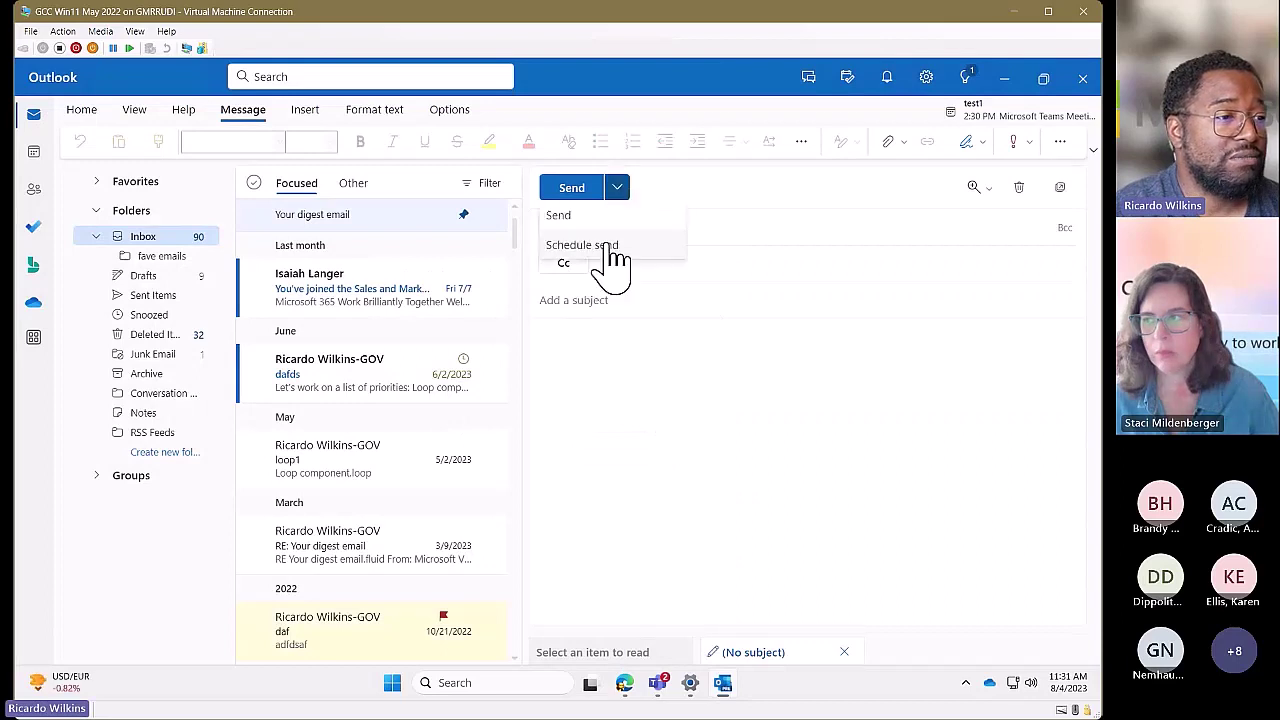
{"action": "left_click", "coordinate": [608, 247]}
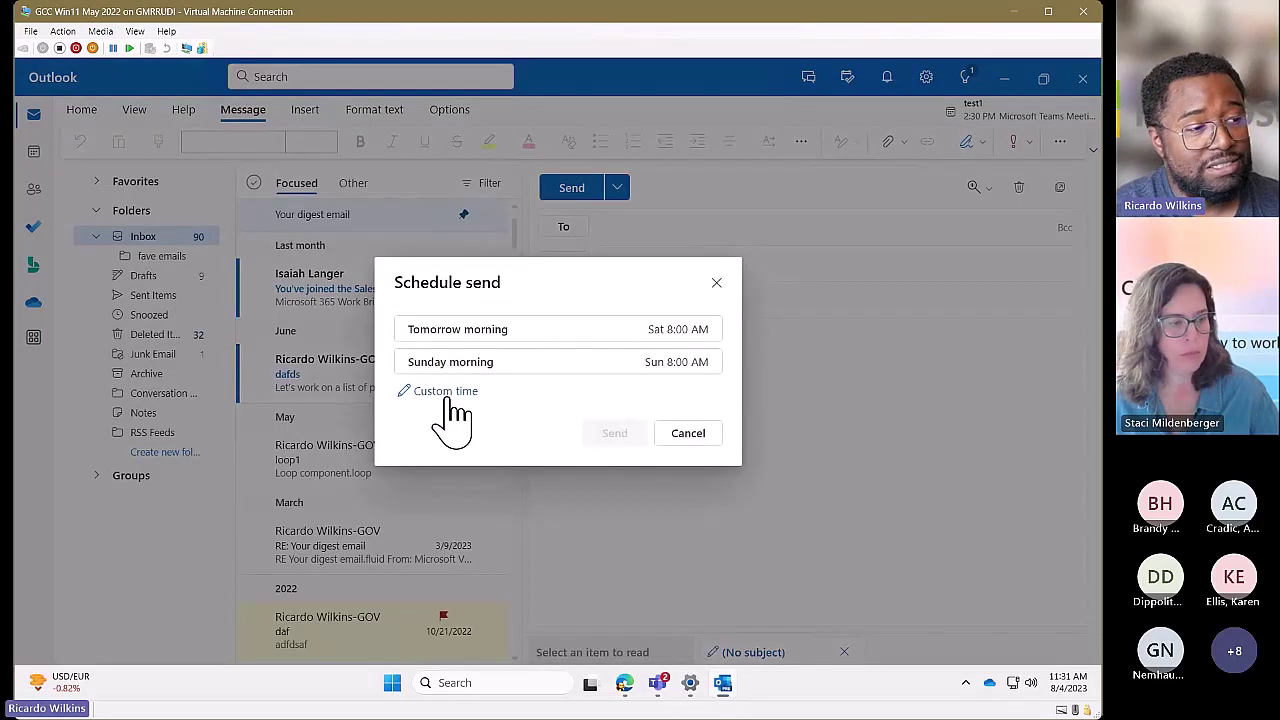
{"action": "left_click", "coordinate": [446, 395]}
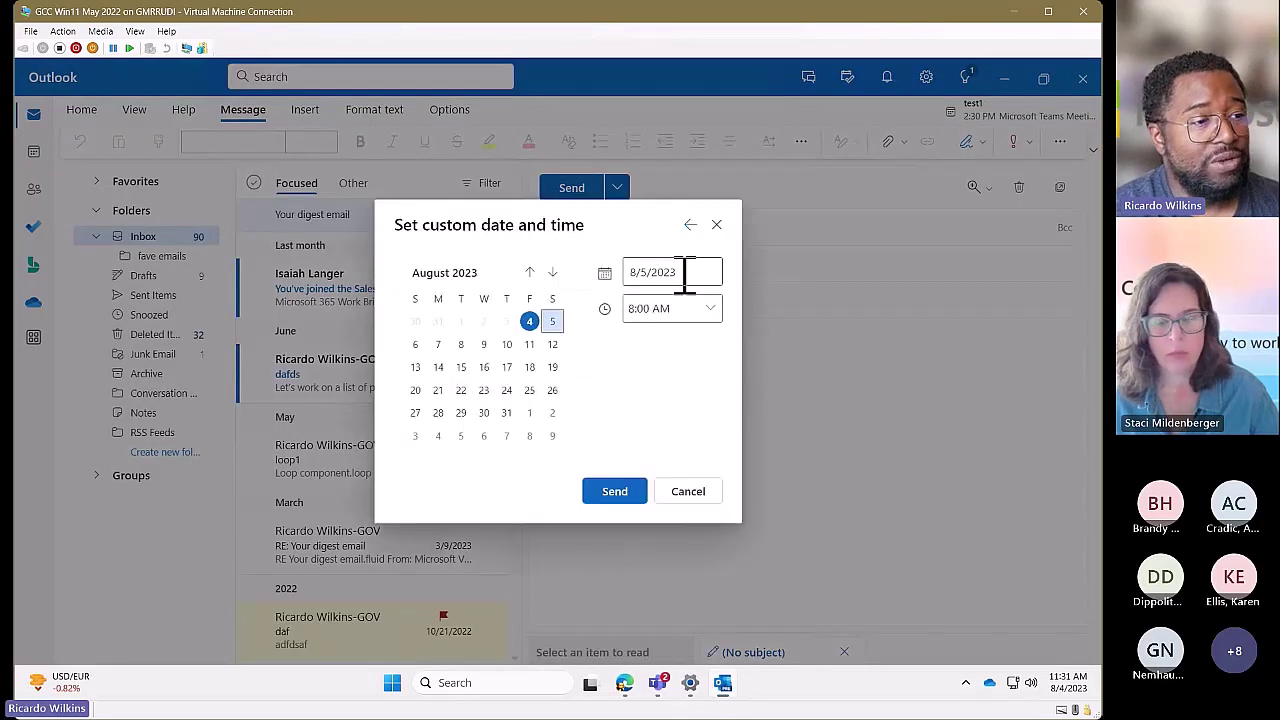
{"action": "left_click", "coordinate": [711, 308]}
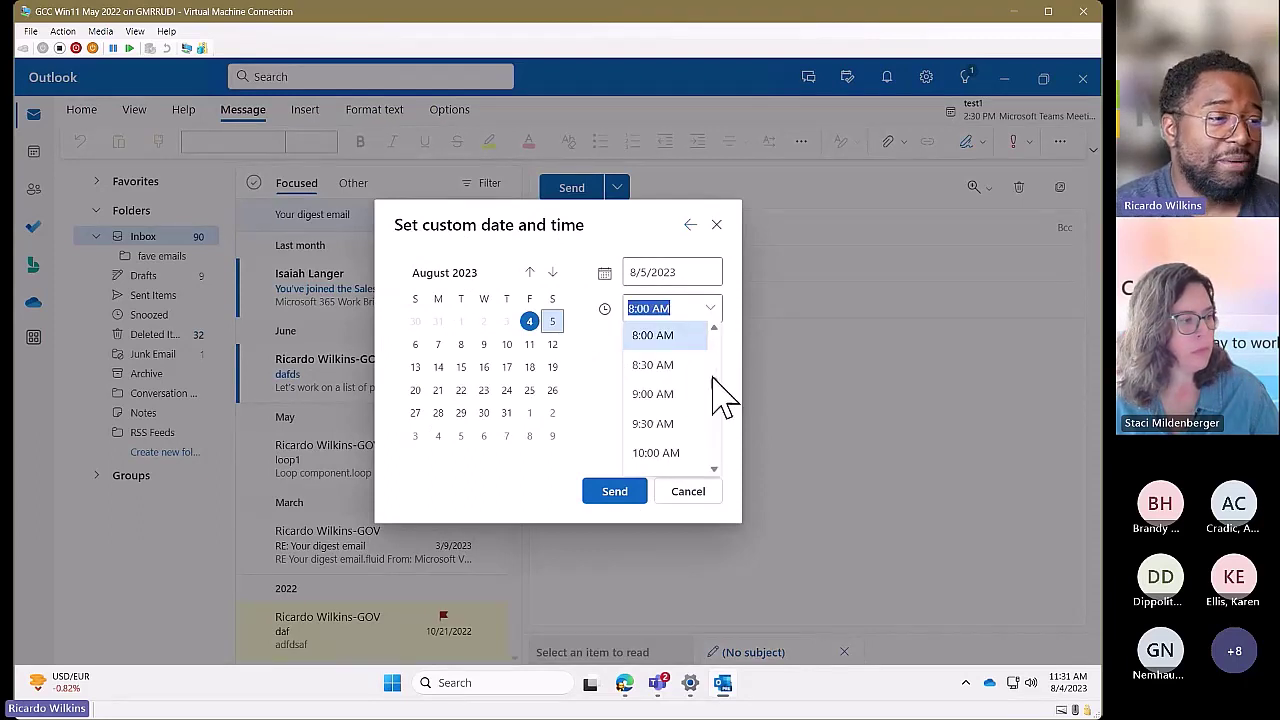
{"action": "left_click", "coordinate": [607, 368]}
{"action": "left_click", "coordinate": [686, 318]}
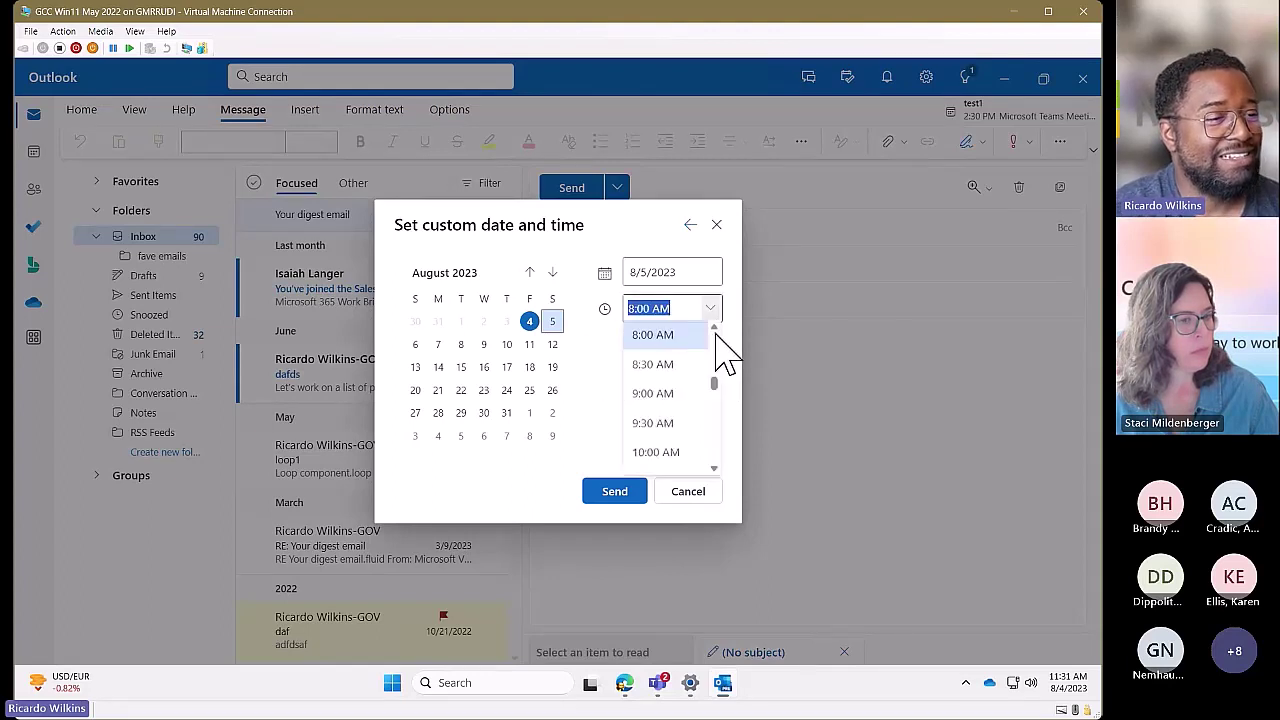
{"action": "scroll", "coordinate": [722, 418], "scroll_direction": "down", "scroll_amount": 1}
{"action": "left_click_drag", "start_coordinate": [714, 395], "coordinate": [700, 436]}
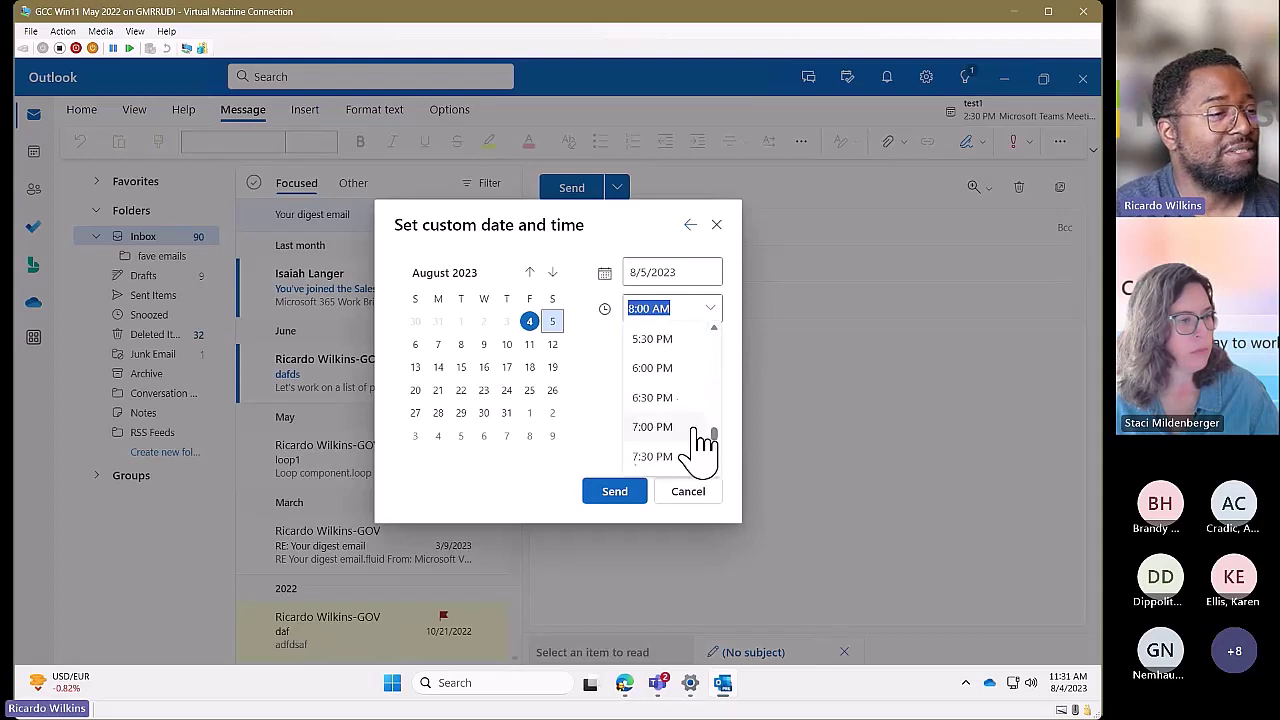
{"action": "left_click", "coordinate": [590, 410]}
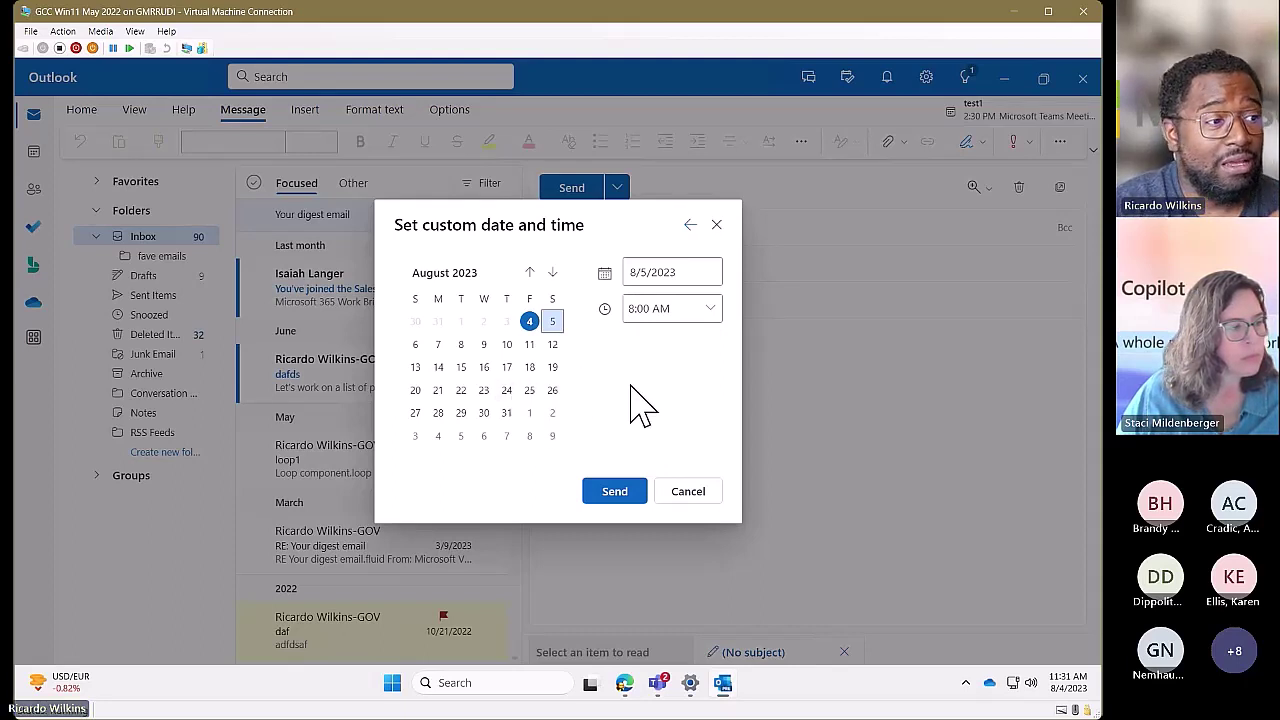
- Try 8/24/2023 as the draft's custom send date, cancel the scheduling and return to the message body
{"action": "left_click", "coordinate": [507, 391]}
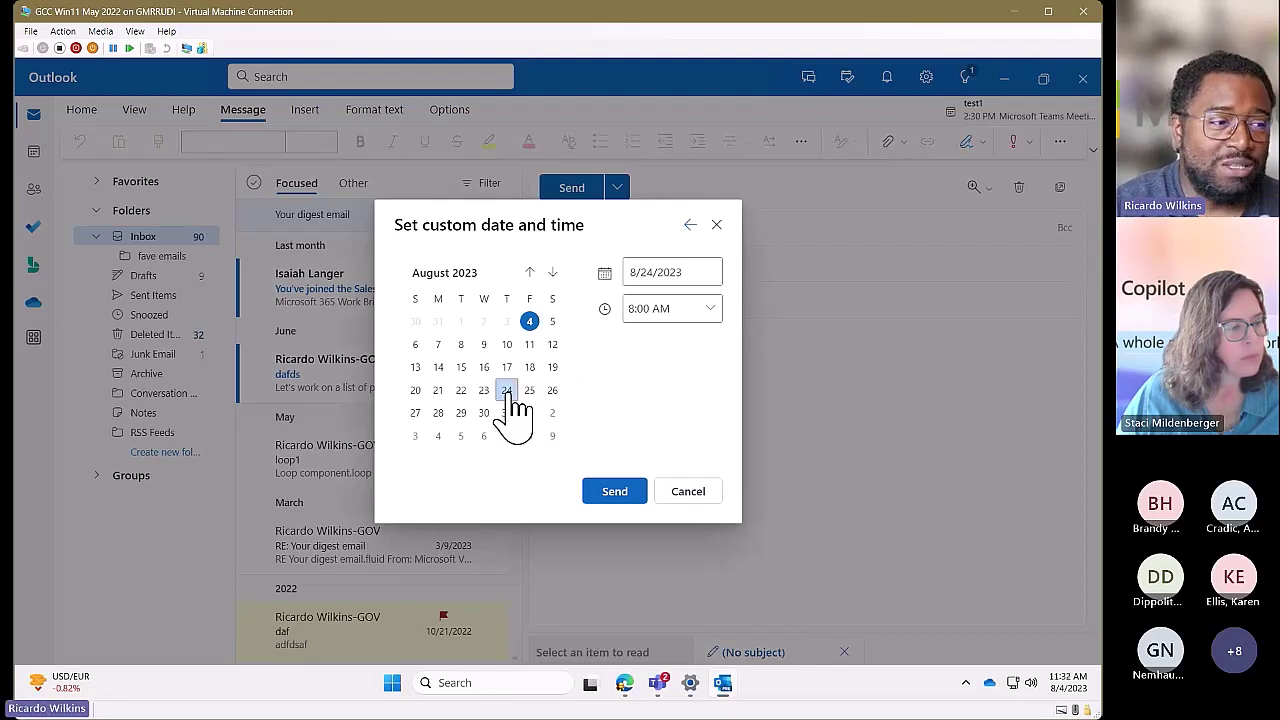
{"action": "left_click", "coordinate": [690, 495]}
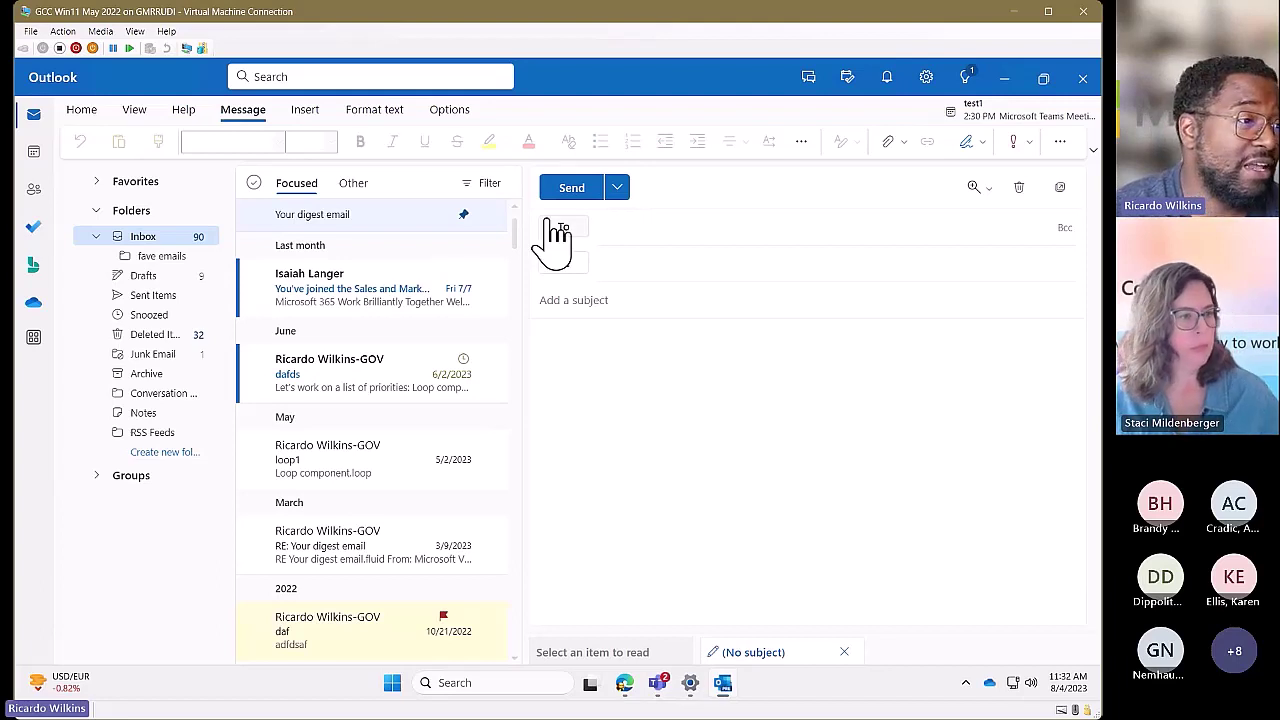
{"action": "left_click", "coordinate": [934, 491]}
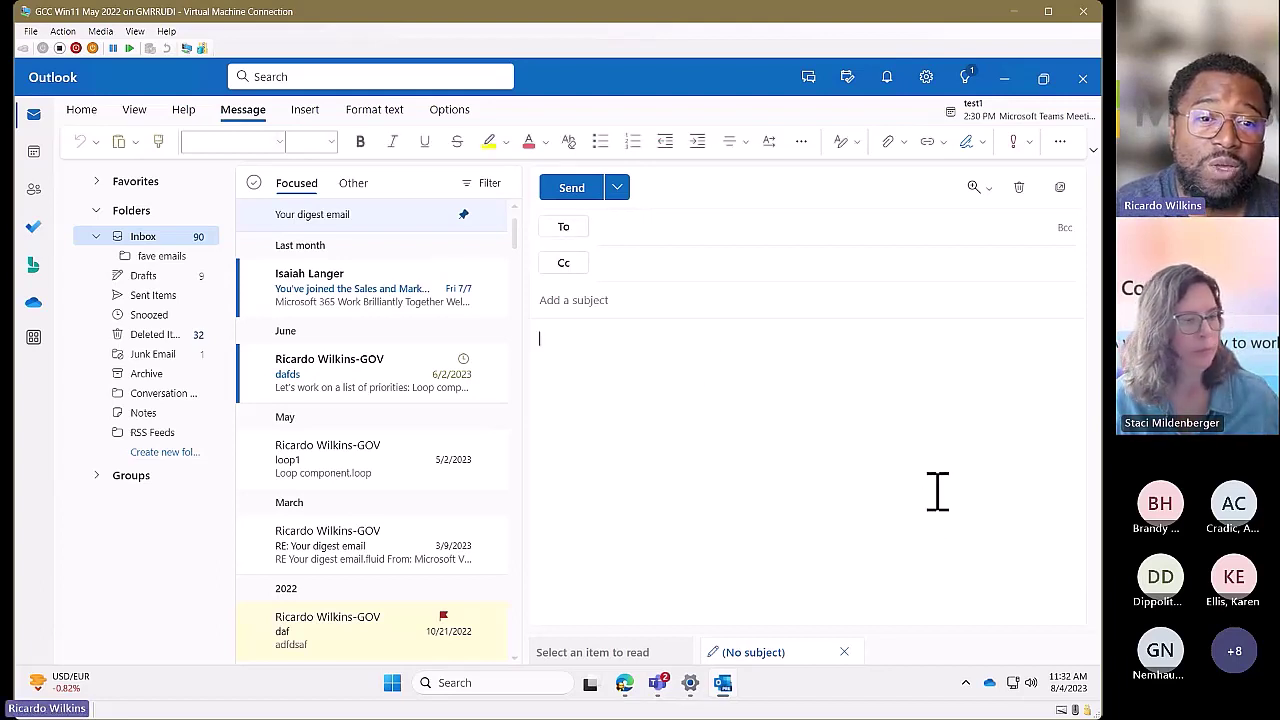